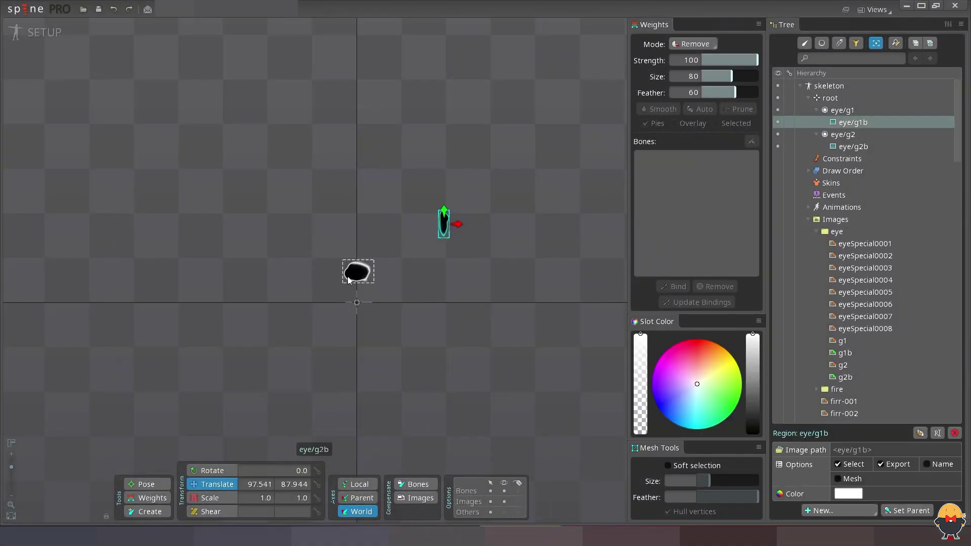
Under root, create a bone at the central blob and bone2 to its right
left_click(830, 97)
left_click(372, 279)
key("v")
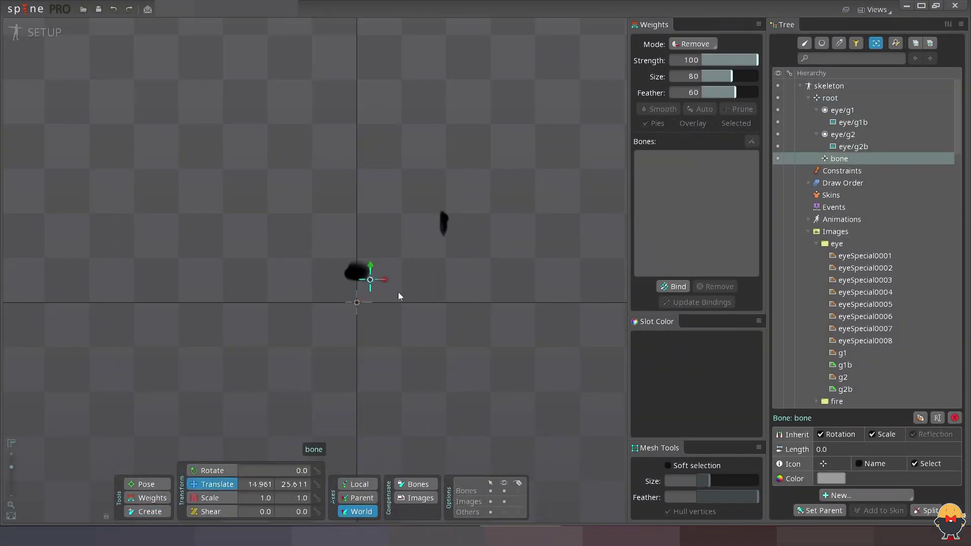
left_click(374, 274)
left_click_drag(374, 274, 446, 270)
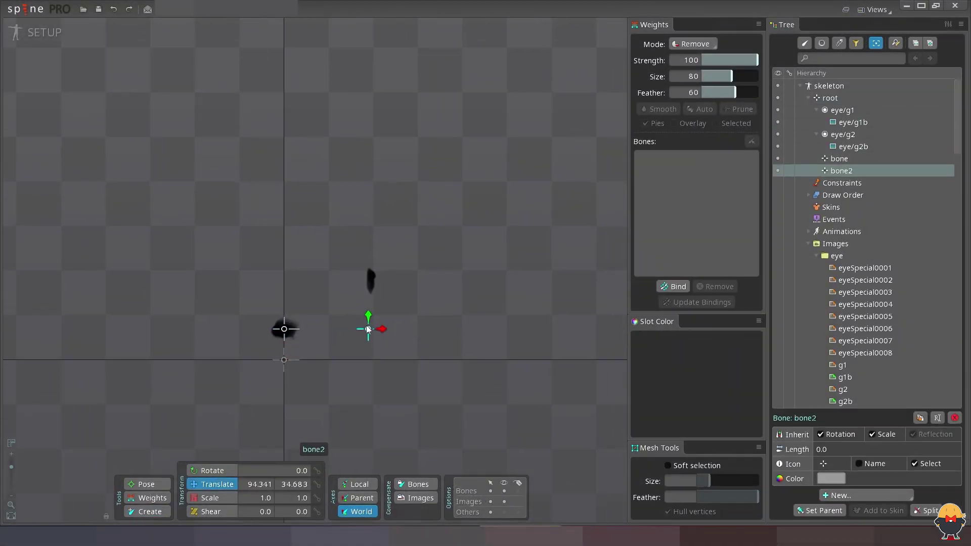
Generate a mesh for the droplet's eye/g1b attachment and save the project
scroll(10, 466, "up", 2)
left_click(369, 273)
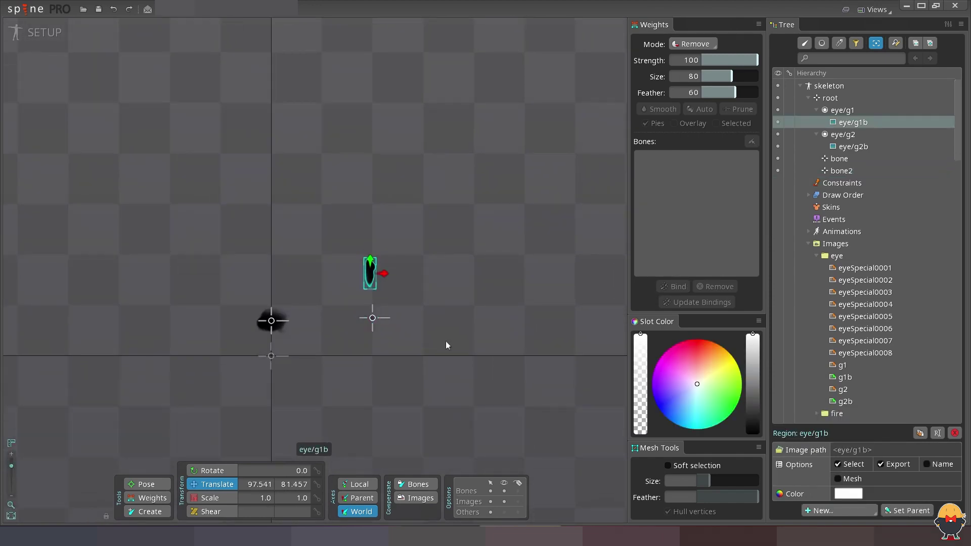
left_click(837, 494)
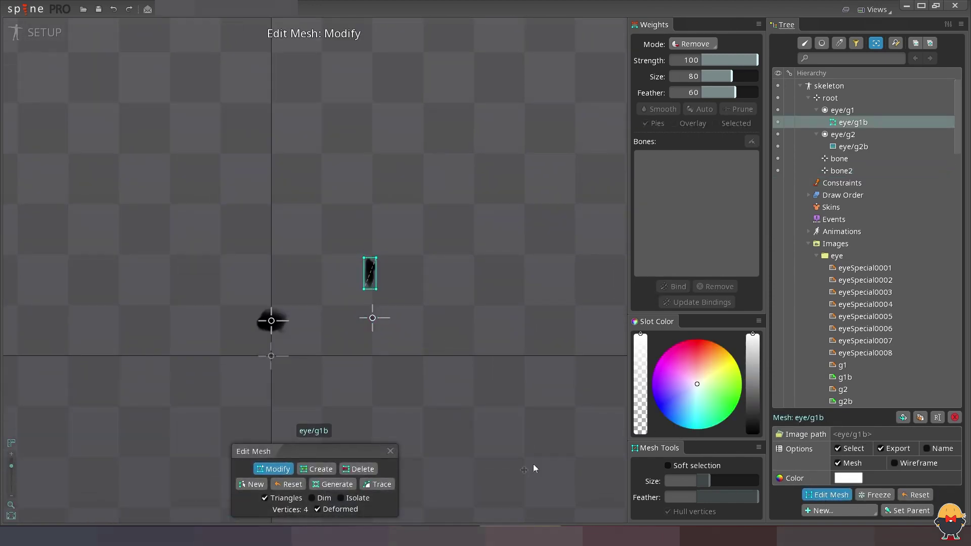
left_click(343, 484)
left_click(390, 451)
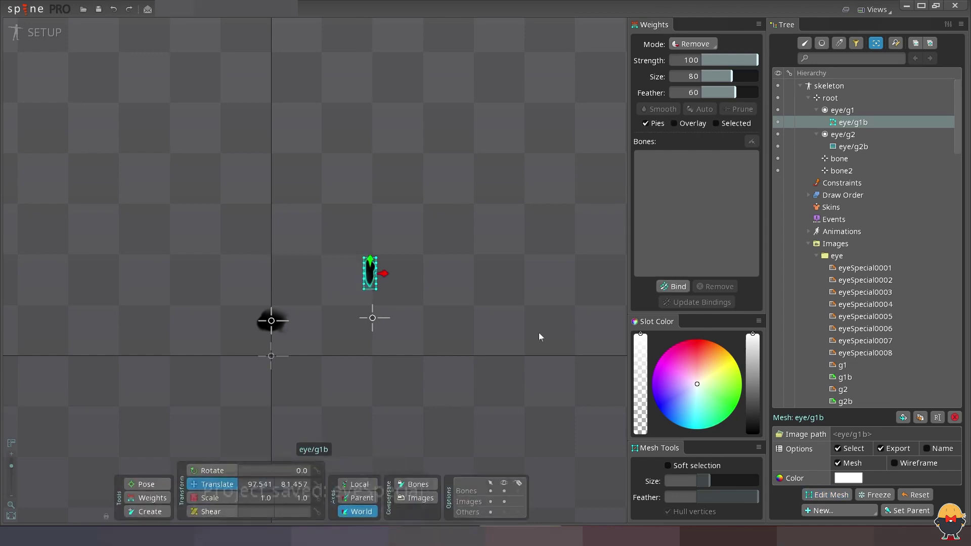
key("ctrl+s")
Draw bone3 downward along the droplet and nudge it into place
scroll(320, 225, "up", 1)
key("c")
left_click_drag(376, 263, 377, 300)
key("v")
left_click_drag(454, 331, 455, 333)
key("ctrl+shift+s")
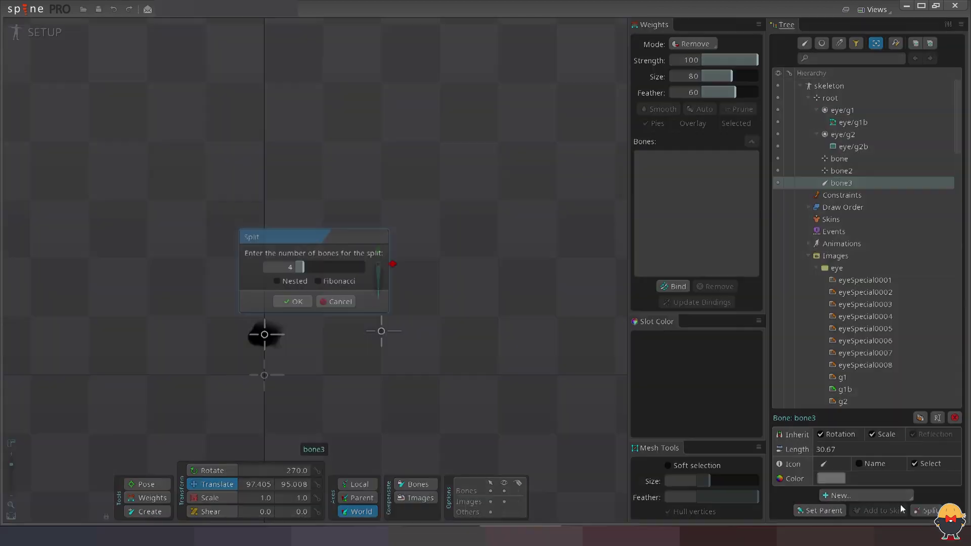
Split bone3 into a three-bone chain (bone3, bone3b, bone3c) and save
left_click(293, 302)
key("ctrl+s")
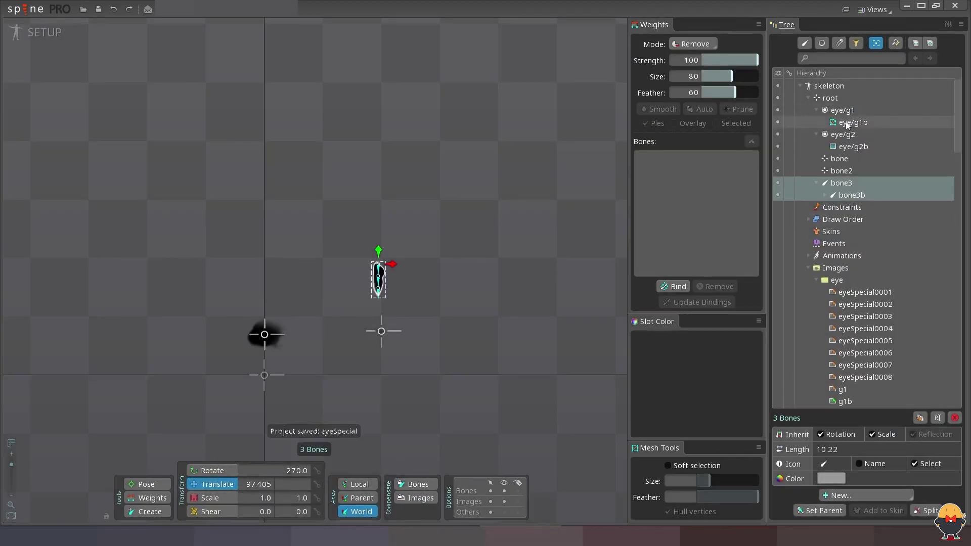
left_click(378, 283)
left_click(378, 286)
Reparent the eye/g1 droplet slot under bone3 and save
left_click(825, 195)
left_click(907, 511)
left_click(841, 183)
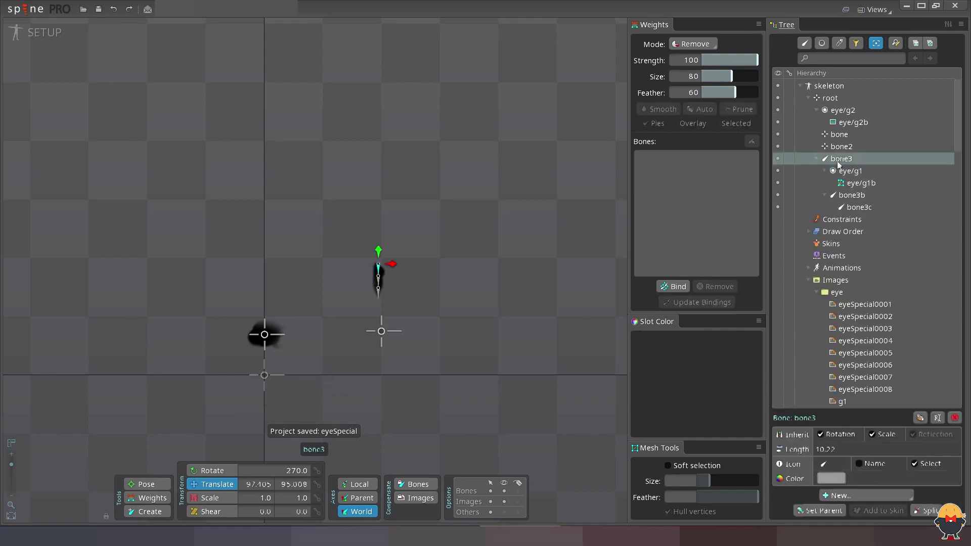
key("ctrl+s")
Select the bone under the central blob and add a new path to it
left_click_drag(11, 464, 12, 462)
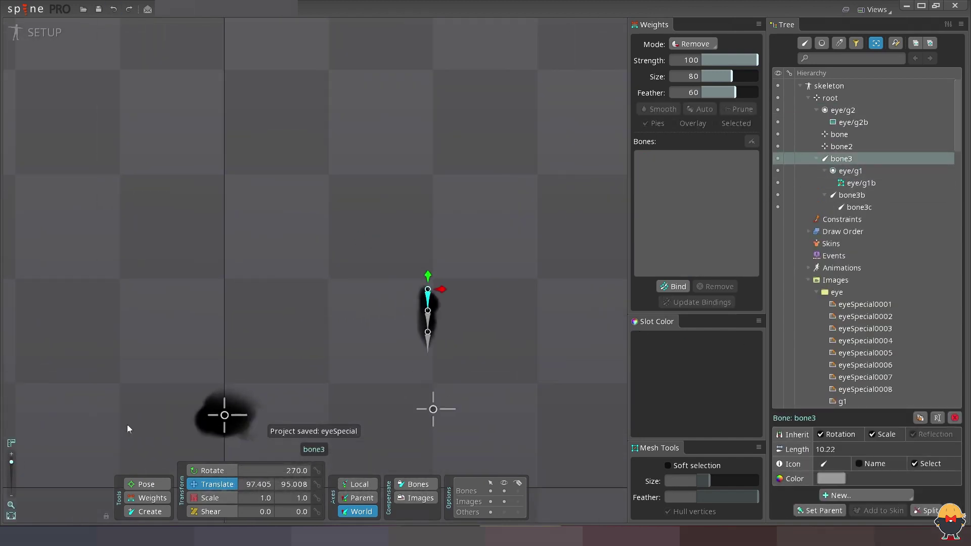
left_click_drag(127, 423, 77, 298)
left_click(172, 296)
left_click(381, 284)
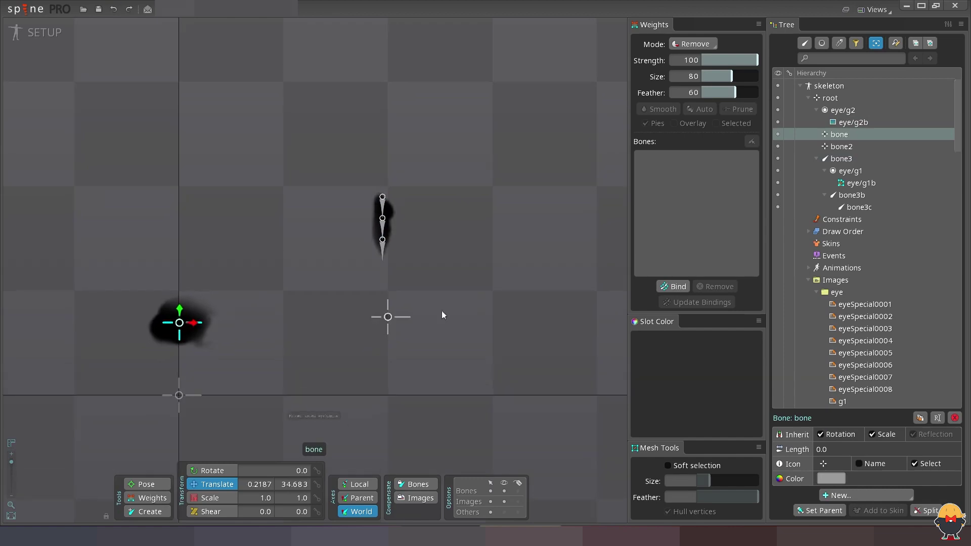
left_click(853, 496)
left_click(847, 427)
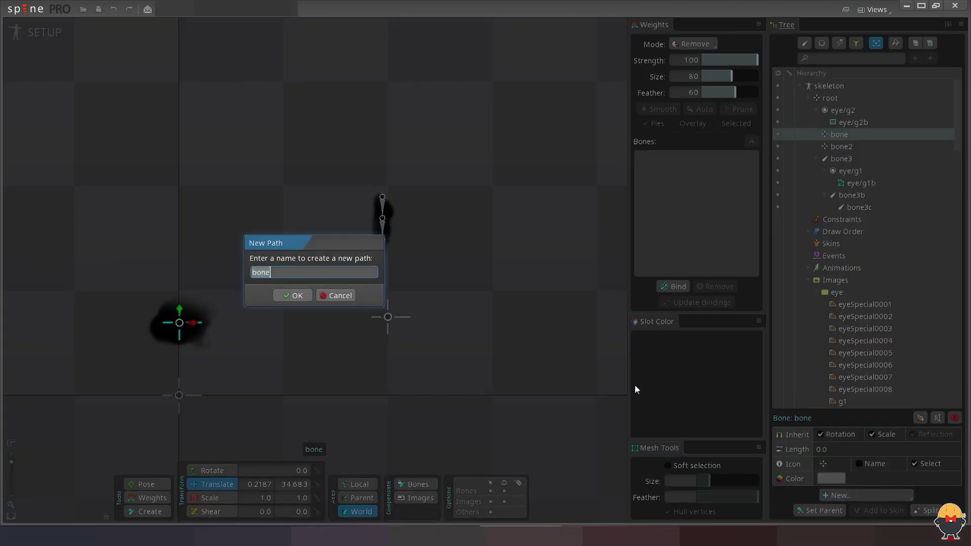
Name the path l1 and draw its curve outward from the central blob
type("l1")
key("Return")
left_click(190, 313)
left_click_drag(233, 291, 249, 288)
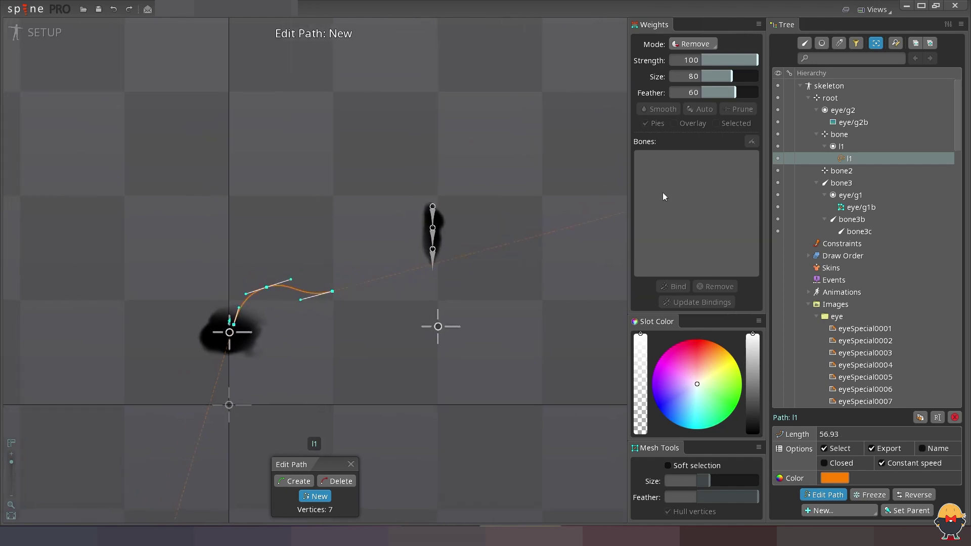
Finish path editing and select the droplet chain bones bone3, bone3b and bone3c
left_click(841, 183)
left_click(855, 231, "shift")
left_click(862, 497)
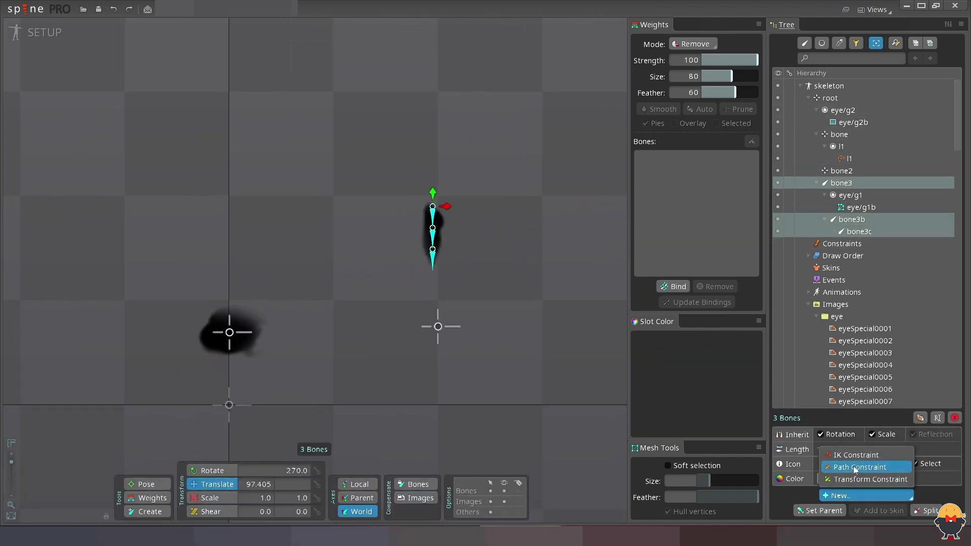
Create path constraint l1 on the chain targeting path l1, adjusting its rotate mix
left_click(854, 465)
left_click(290, 292)
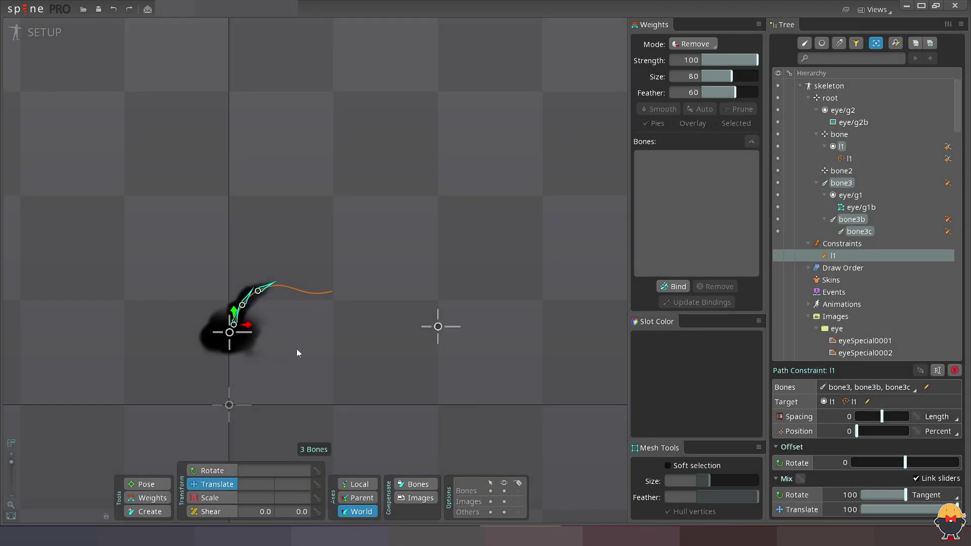
left_click_drag(897, 495, 906, 495)
Reshape path l1 by dragging its end and vertices so the curve arcs outward
left_click(318, 294)
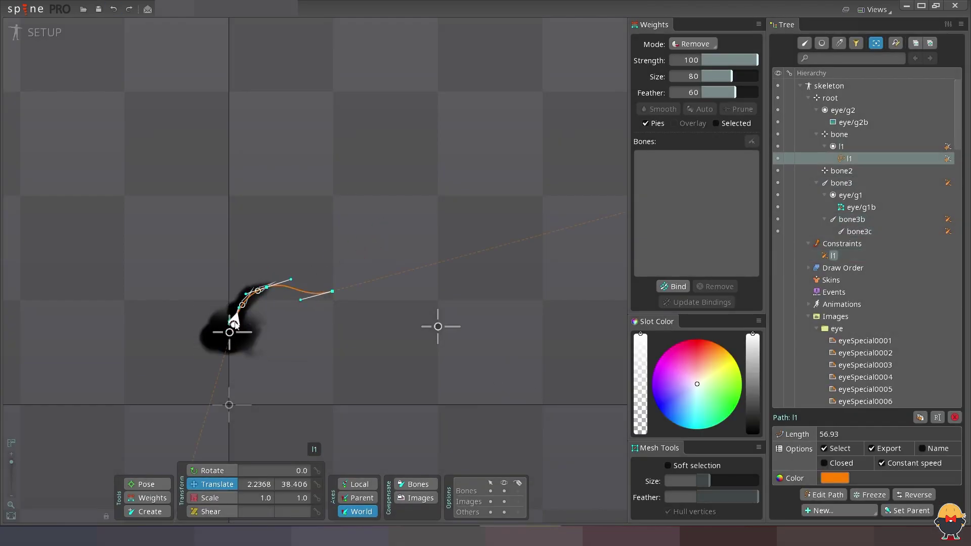
left_click_drag(333, 292, 277, 364)
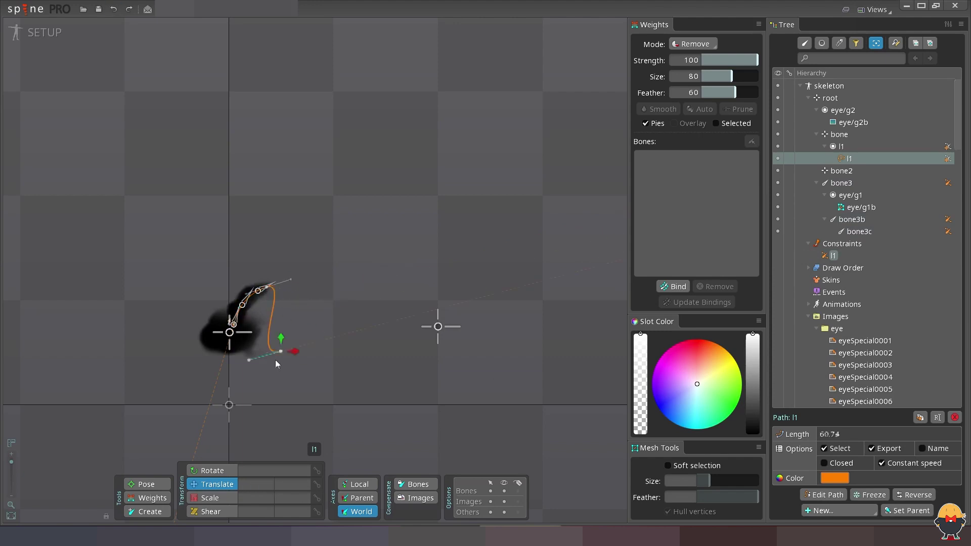
mouse_move(248, 331)
left_mouse_down()
mouse_move(352, 260)
mouse_move(331, 282)
left_mouse_up()
mouse_move(235, 336)
left_mouse_down()
mouse_move(259, 289)
mouse_move(278, 307)
mouse_move(236, 342)
left_mouse_up()
mouse_move(291, 294)
left_mouse_down()
mouse_move(356, 292)
mouse_move(314, 299)
mouse_move(318, 291)
left_mouse_up()
left_click(266, 284)
left_click(263, 295)
left_click_drag(262, 332, 263, 296)
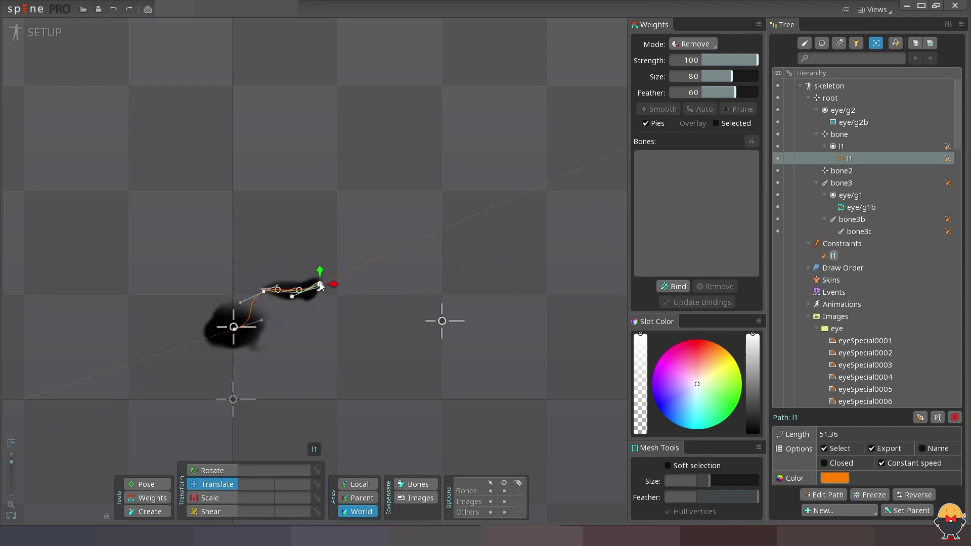
left_click_drag(320, 286, 317, 288)
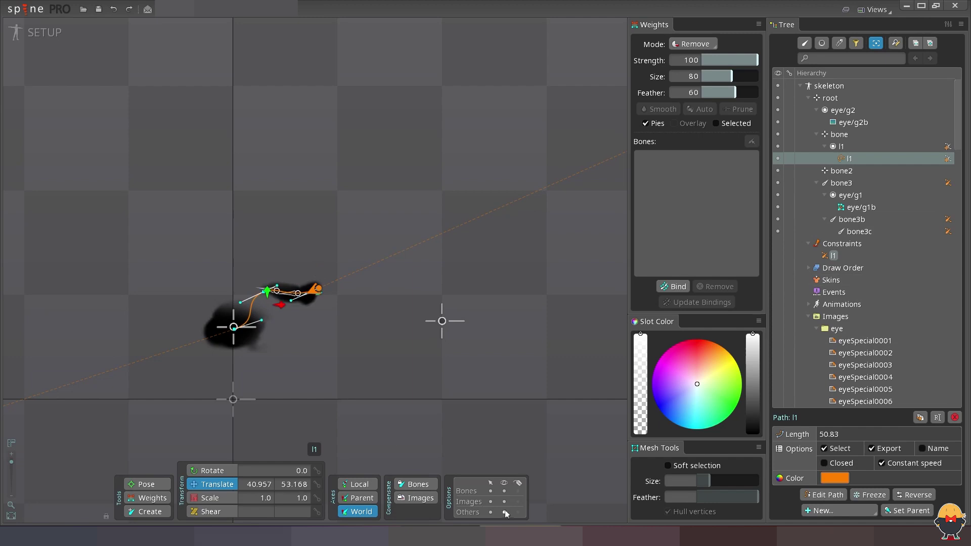
Slide the droplet chain partway along the path using the l1 constraint's position
left_click(511, 423)
left_click(833, 255)
mouse_move(871, 431)
left_mouse_down()
mouse_move(879, 433)
mouse_move(307, 293)
left_mouse_up()
Pull path l1's start into the blob and stretch its vertices up-right
left_click_drag(236, 331, 225, 336)
left_click_drag(288, 299, 371, 264)
left_click_drag(258, 288, 258, 279)
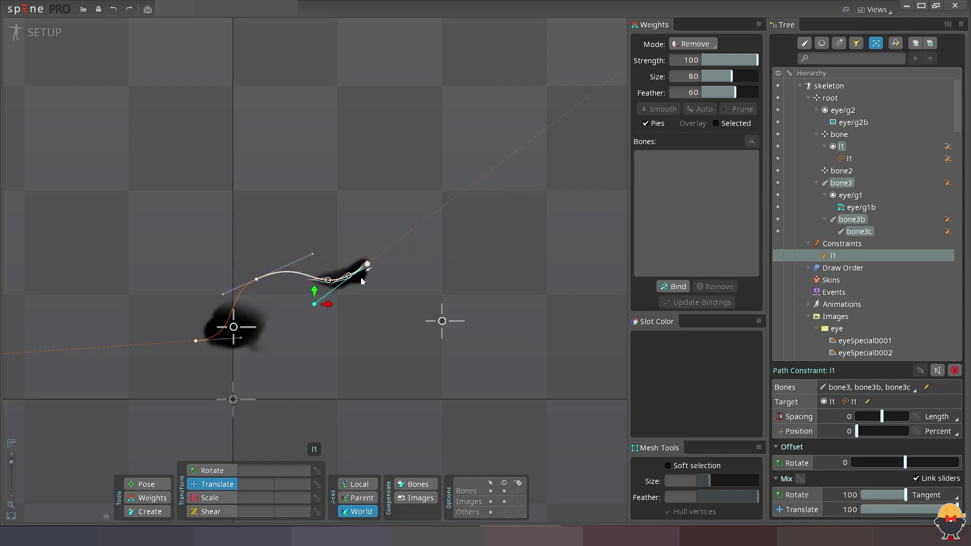
left_click_drag(362, 281, 349, 305)
left_click(216, 335)
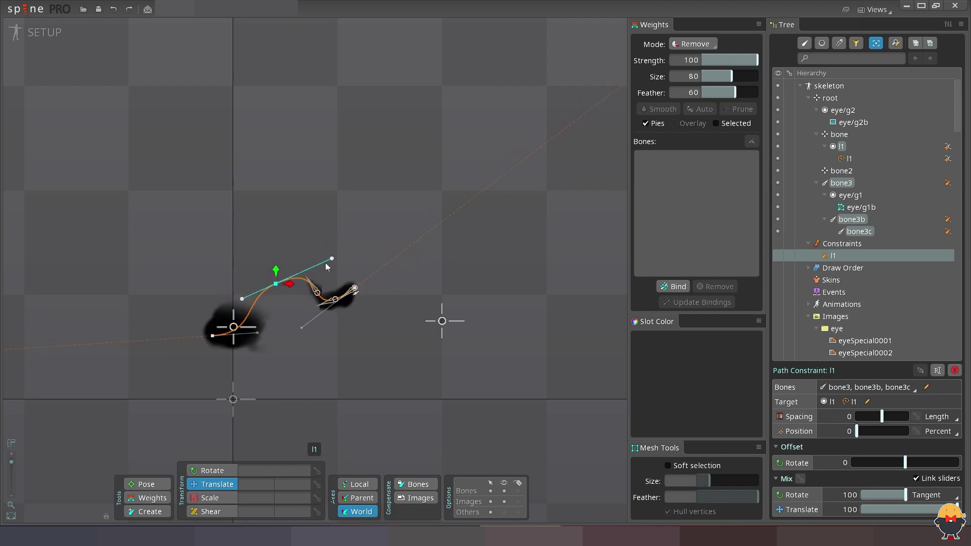
left_click_drag(273, 297, 257, 290)
Adjust path l1's handles to smooth and arch the curve, saving the project
left_click(240, 303)
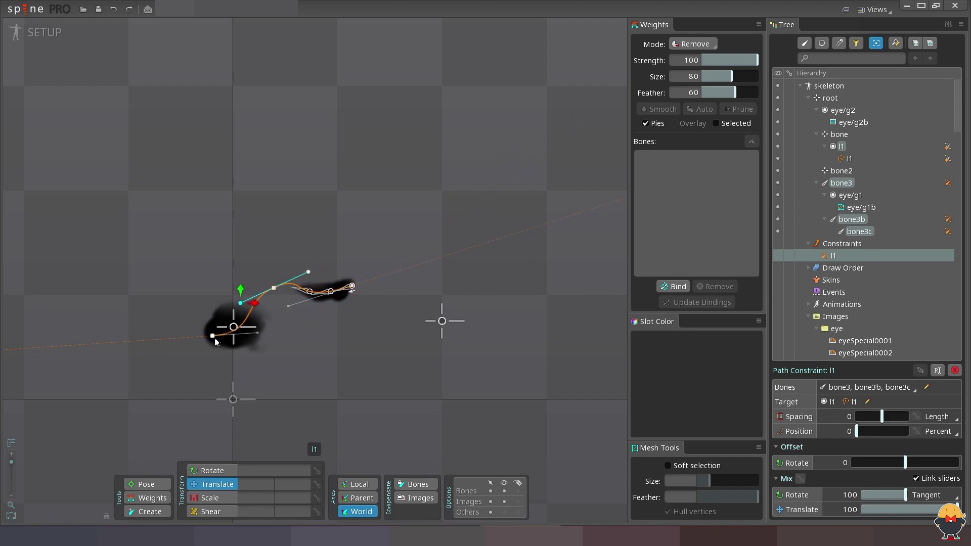
key("ctrl+s")
left_click_drag(240, 303, 251, 299)
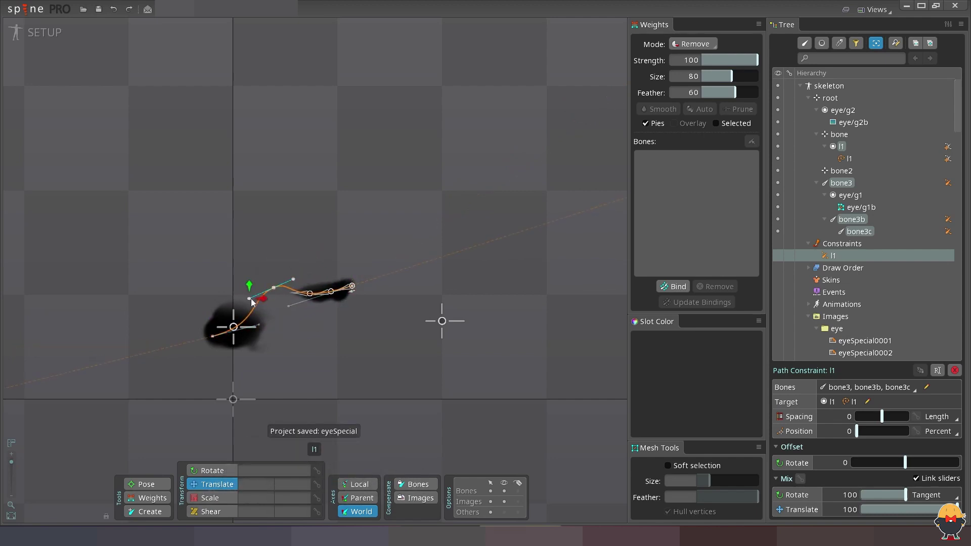
left_click_drag(352, 287, 347, 302)
left_click(318, 300)
left_click_drag(313, 311, 263, 287)
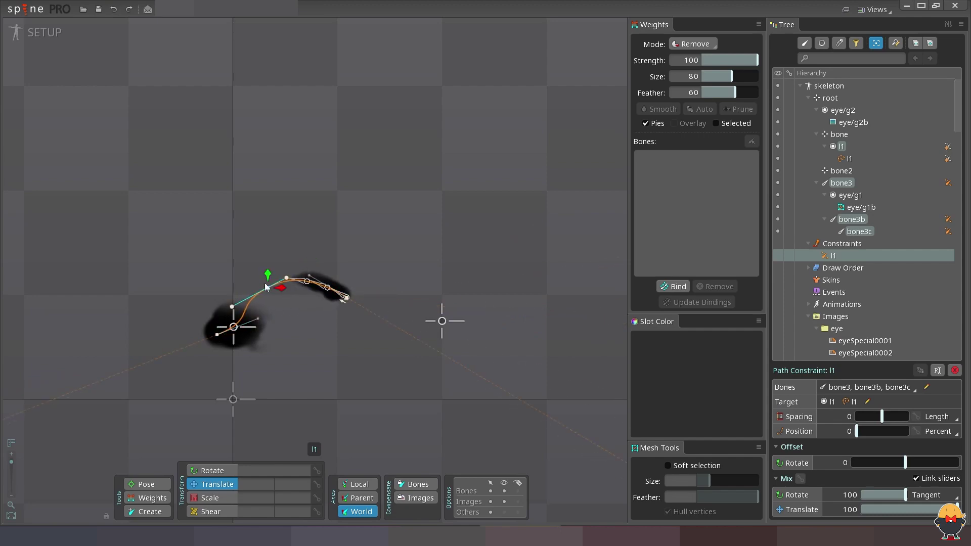
left_click(45, 32)
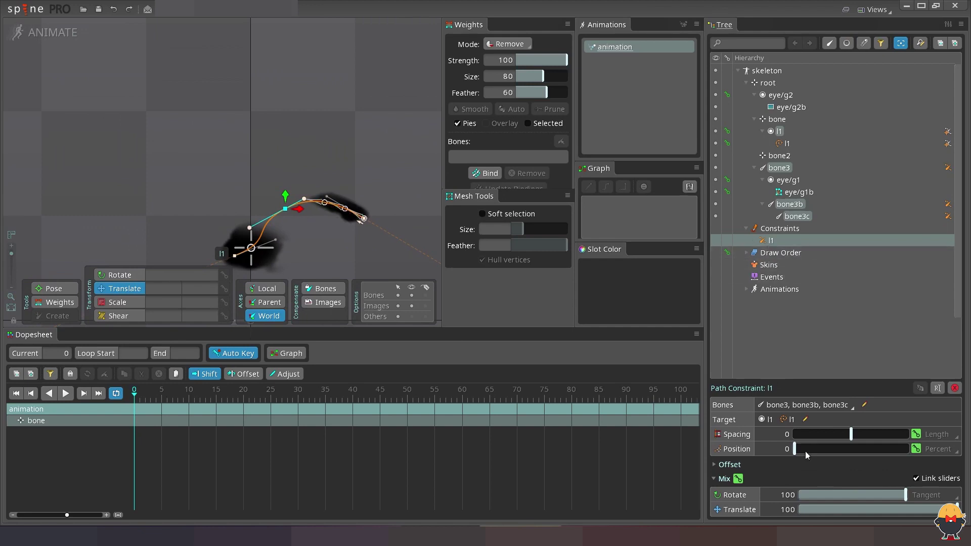
Key l1's path position at frames 0 and 40, then play back the stroke
left_click_drag(810, 449, 908, 449)
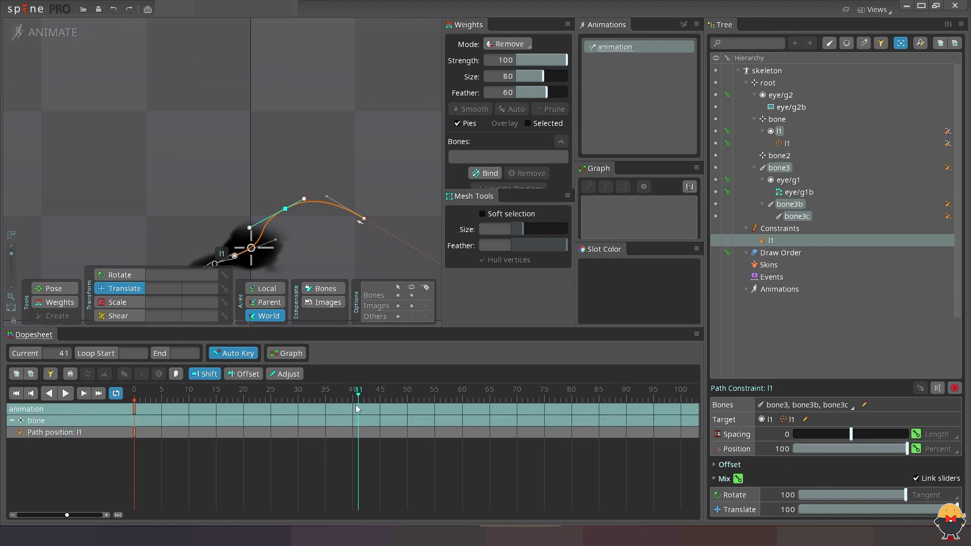
left_click_drag(854, 451, 752, 449)
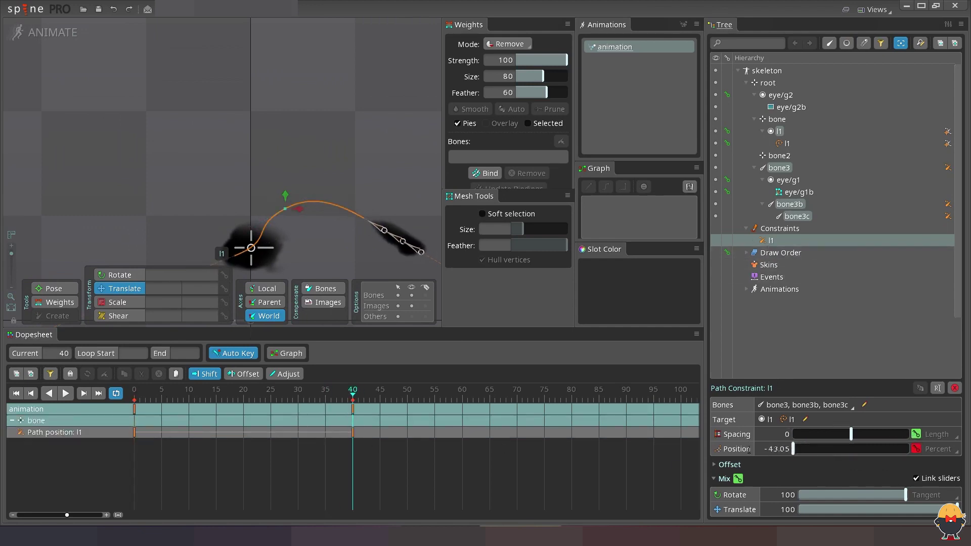
key("space")
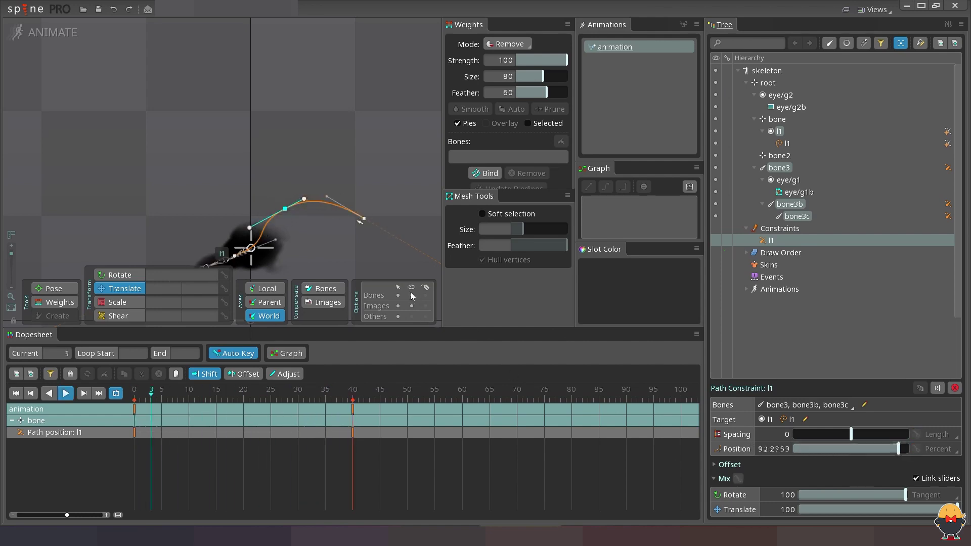
key("Escape")
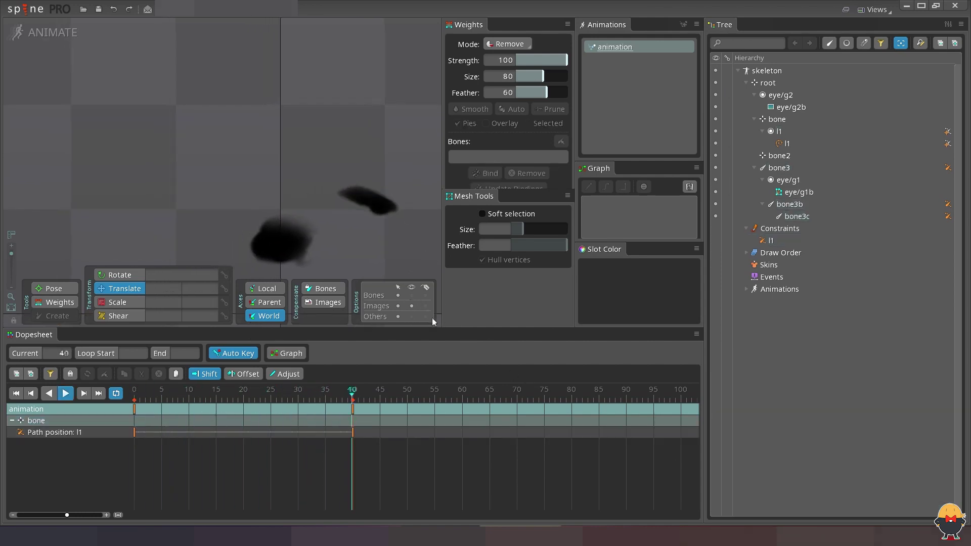
key("space")
left_click(349, 156)
Move an l1 path vertex up-right, preview the animation, and save
key("Tab")
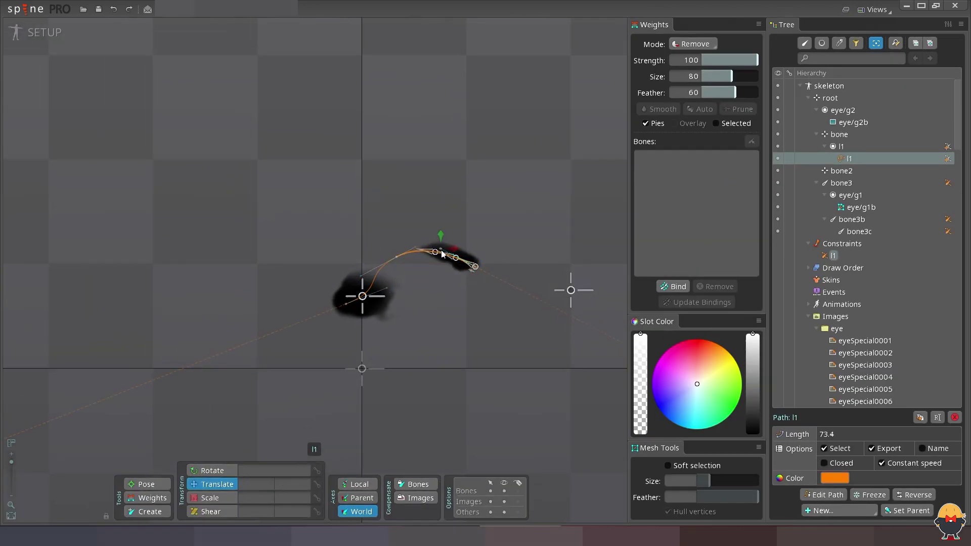
left_click_drag(386, 264, 431, 231)
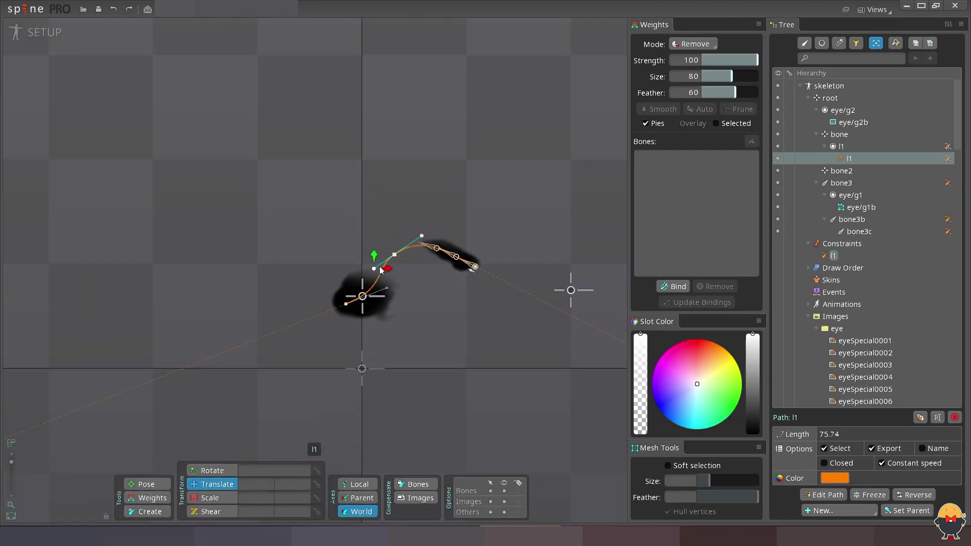
left_click(44, 32)
key("space")
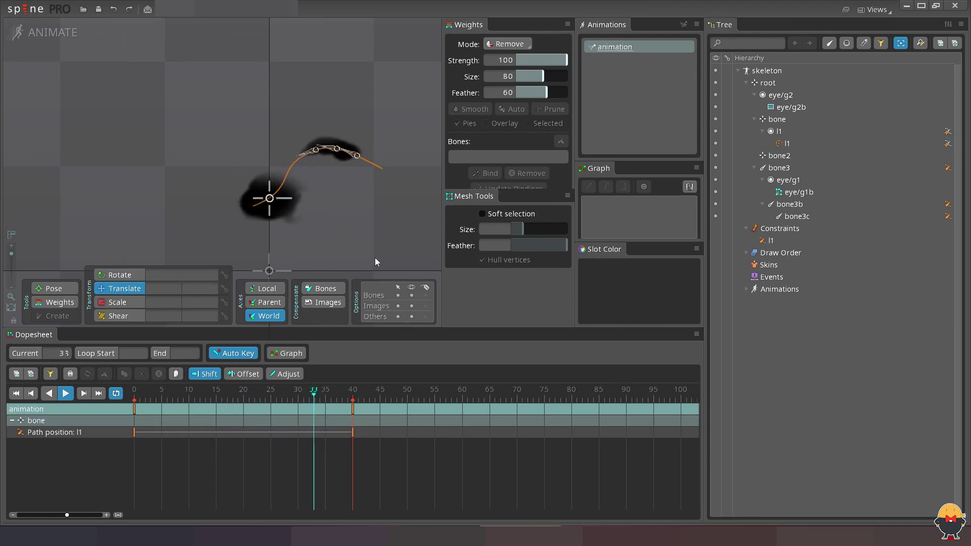
key("Tab")
key("ctrl+s")
Duplicate path l1 three times as l2–l4, moving and reshaping each copy
left_click(861, 147)
key("ctrl+d")
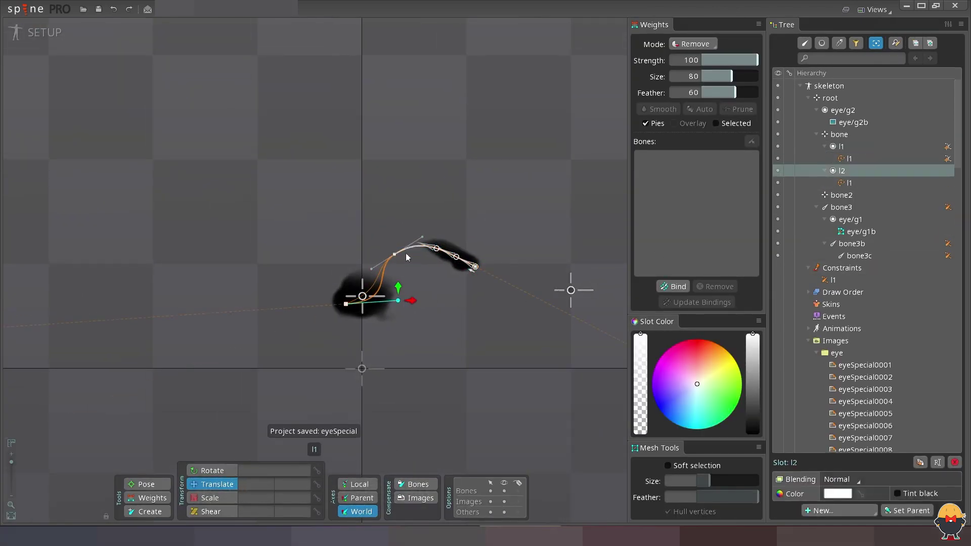
mouse_move(482, 281)
left_mouse_down()
mouse_move(431, 274)
mouse_move(471, 301)
left_mouse_up()
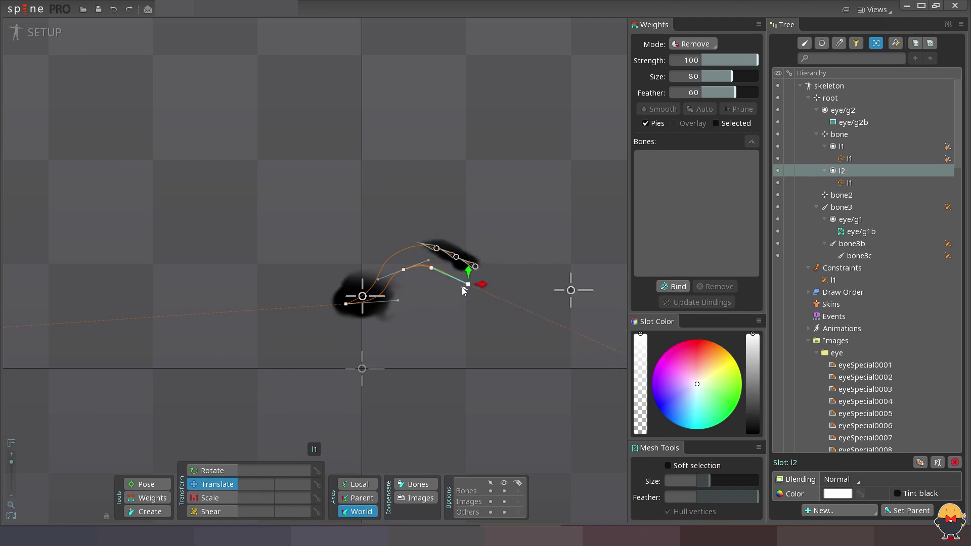
key("ctrl+d")
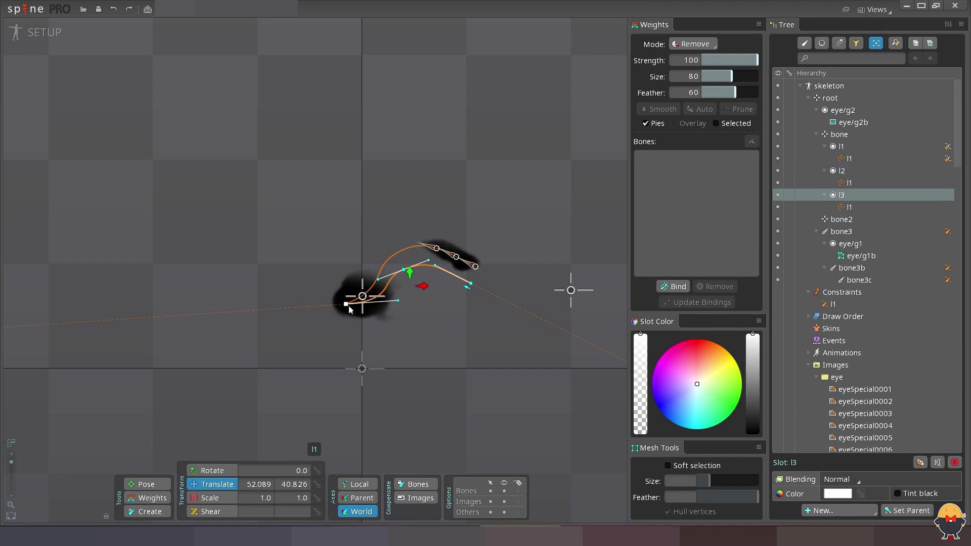
left_click_drag(426, 274, 406, 282)
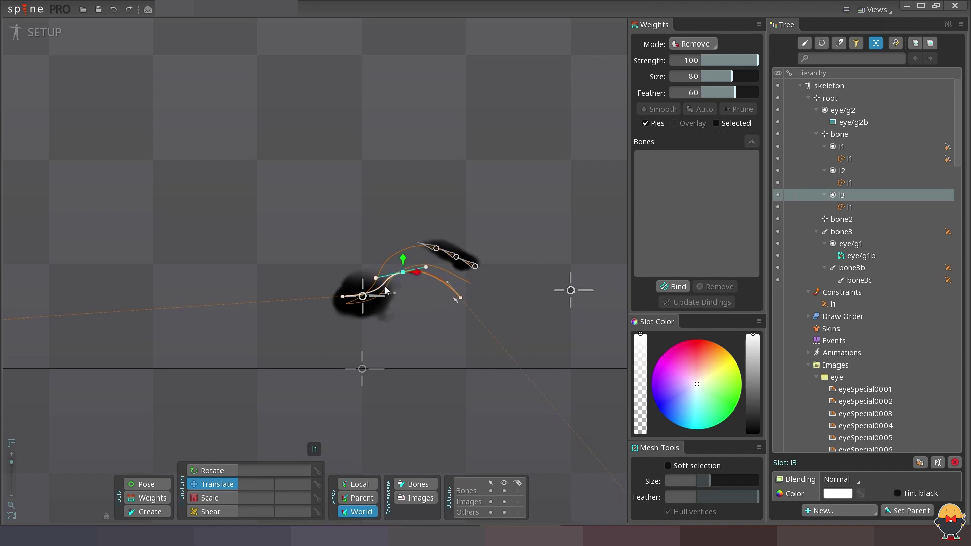
key("ctrl+d")
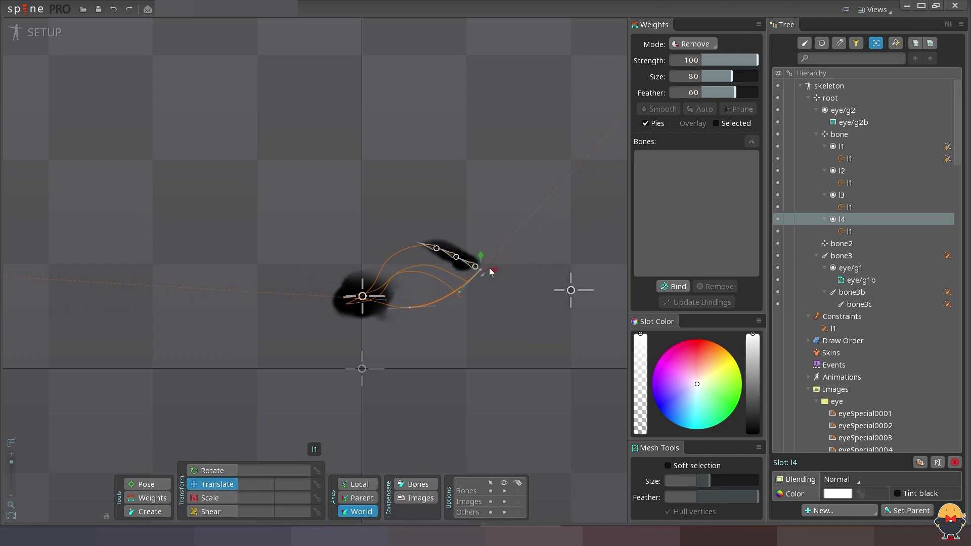
left_click(408, 281)
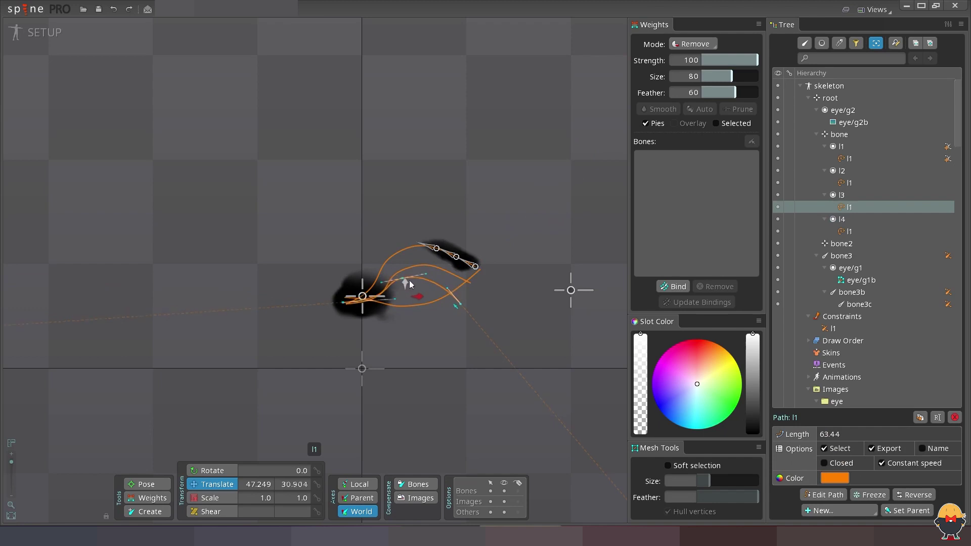
left_click_drag(411, 274, 407, 276)
left_click(460, 299)
Copy the bone3 droplet chain and paste three copies of it
key("ctrl+s")
left_click(374, 286)
key("ctrl+c")
key("ctrl+v")
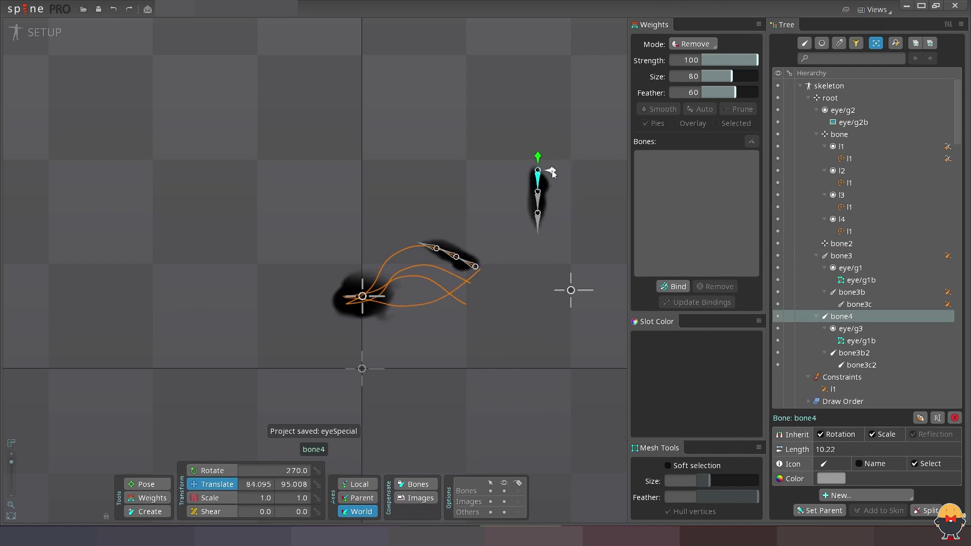
key("ctrl+v")
key("ctrl+v")
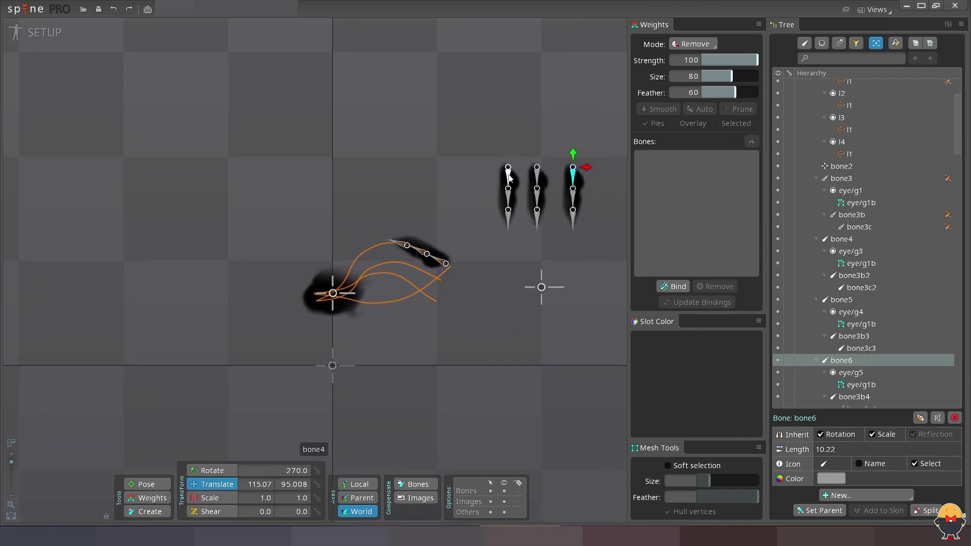
Constrain the first copied bone chain to its stroke path as path constraint l2
left_click(508, 177)
left_click(508, 199, "ctrl")
left_click(509, 220, "ctrl")
left_click(866, 495)
left_click(408, 263)
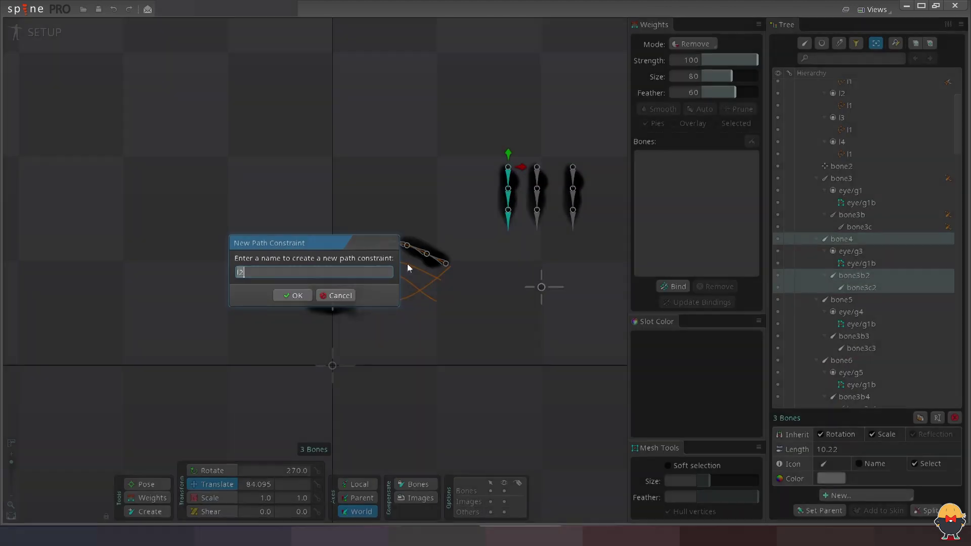
key("Return")
Constrain the middle copied bone chain to its stroke path as path constraint l3
left_click(538, 177)
left_click(537, 198, "ctrl")
left_click(537, 220, "ctrl")
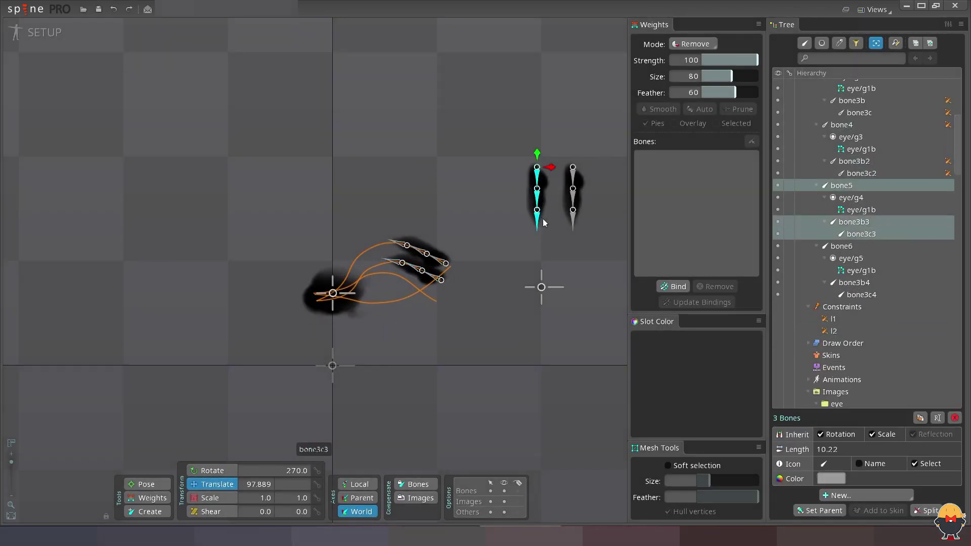
left_click(849, 495)
left_click(398, 281)
key("Return")
Constrain the right copied bone chain to its stroke path as path constraint l4
left_click(573, 178)
left_click(573, 199, "ctrl")
left_click(573, 220, "ctrl")
left_click(866, 495)
left_click(850, 480)
left_click(399, 297)
left_click(293, 295)
Shift the right-end vertices of the l4 and l3 paths to spread the curves
left_click(376, 305)
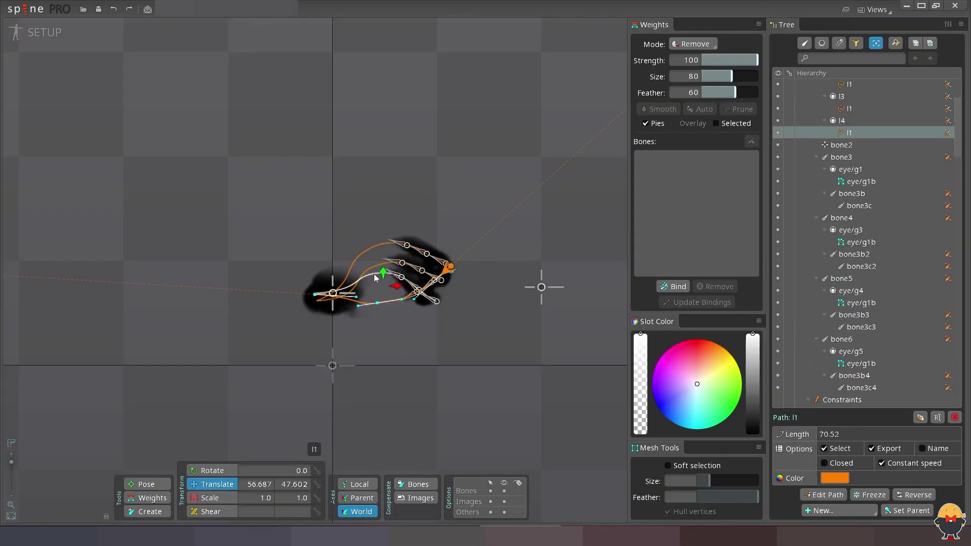
left_click(376, 306)
left_click_drag(381, 298, 455, 261)
left_click(437, 303)
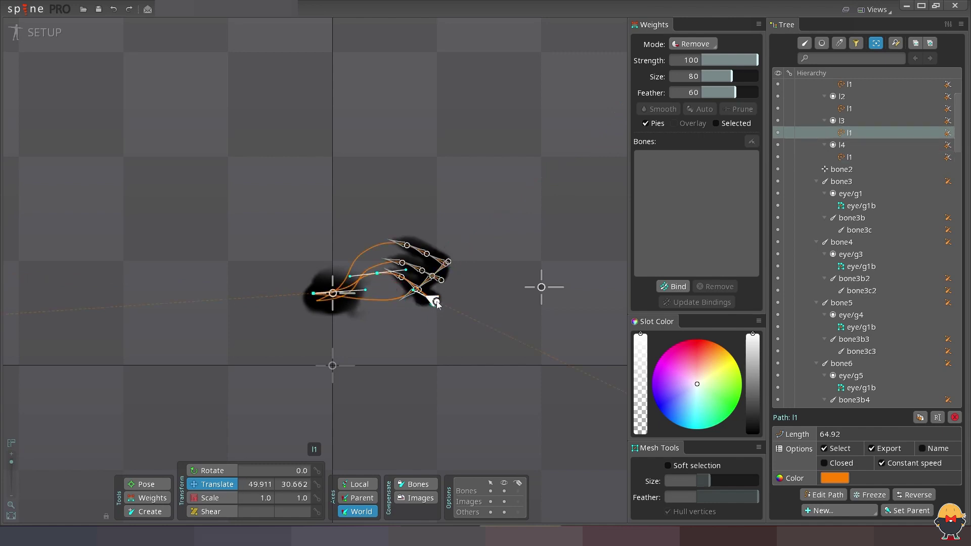
left_click_drag(437, 303, 437, 293)
left_click(405, 269)
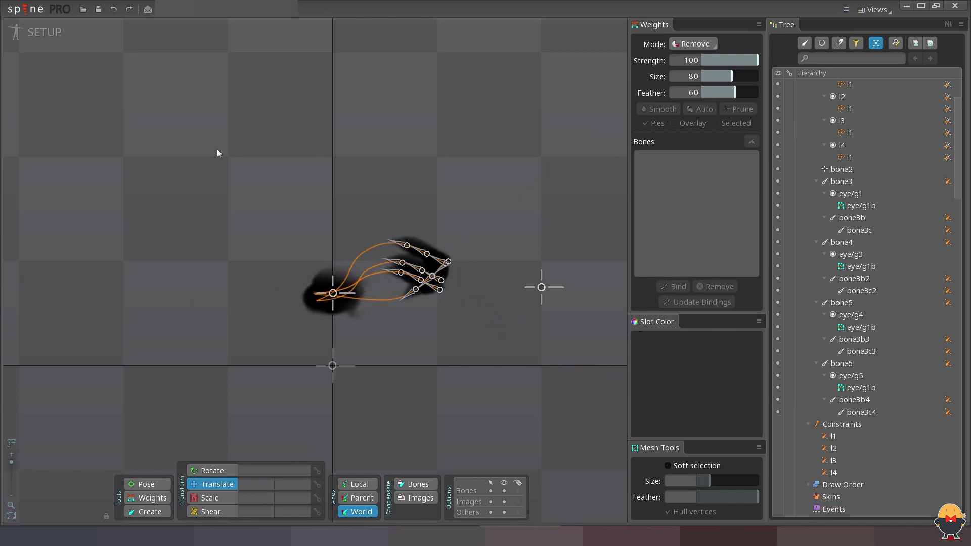
left_click(44, 32)
left_click(785, 436)
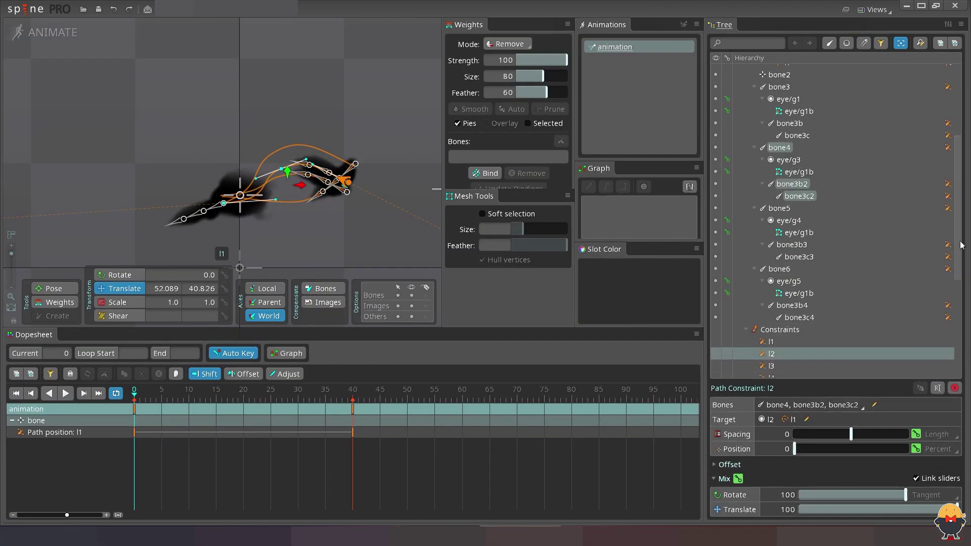
Key the path positions of constraints l2, l3 and l4 at frame 0
scroll(774, 334, "down", 2)
left_click(771, 313)
left_click(771, 302)
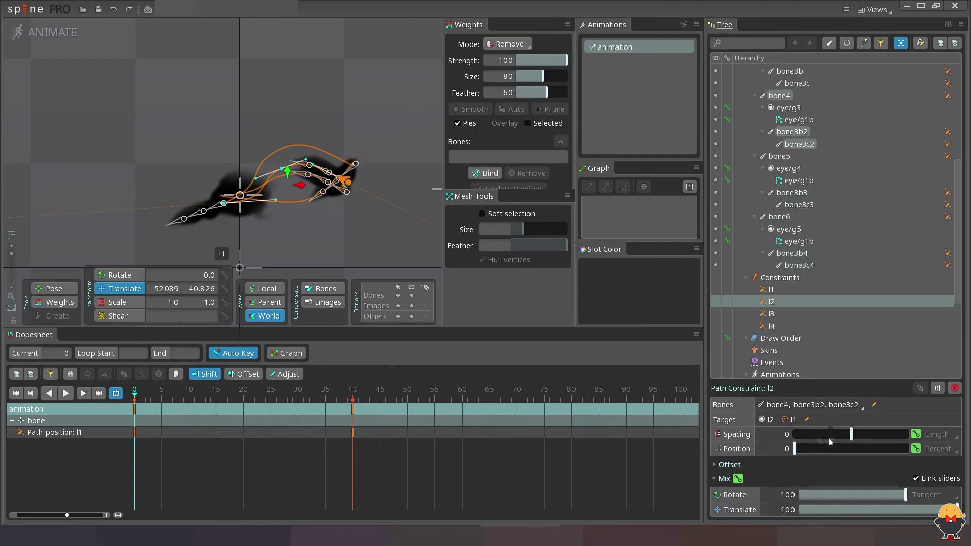
left_click_drag(795, 449, 906, 452)
left_click(771, 314)
left_click_drag(799, 449, 906, 449)
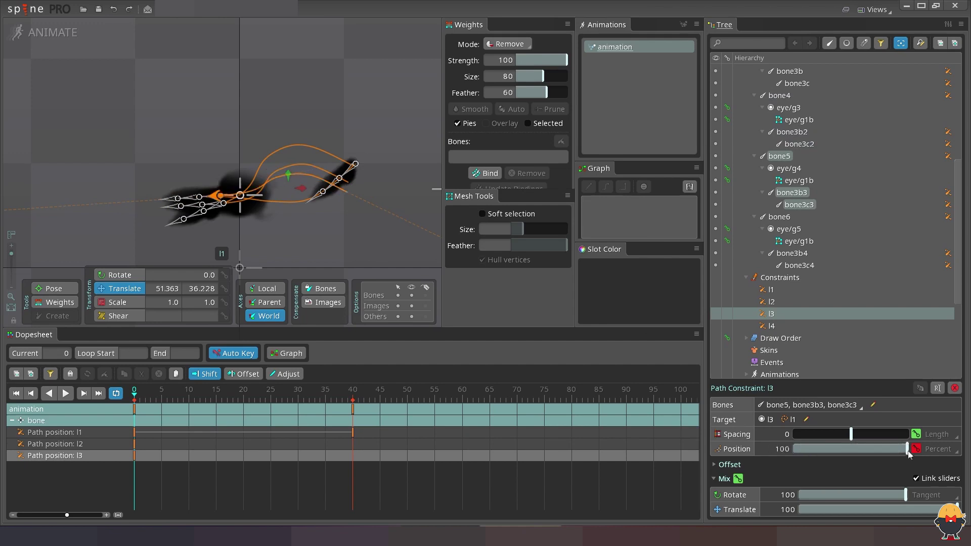
left_click(771, 325)
left_click_drag(797, 449, 907, 452)
Key new path positions for l2, l3 and l4 at frame 40
key("ctrl+Right")
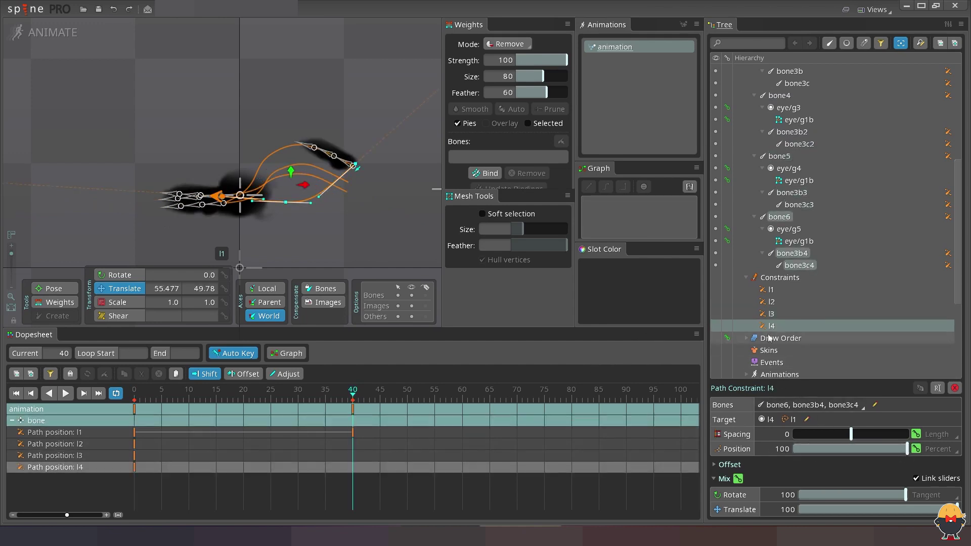
left_click(771, 302, "shift")
left_click(771, 302)
left_click_drag(797, 449, 905, 449)
left_click(770, 326)
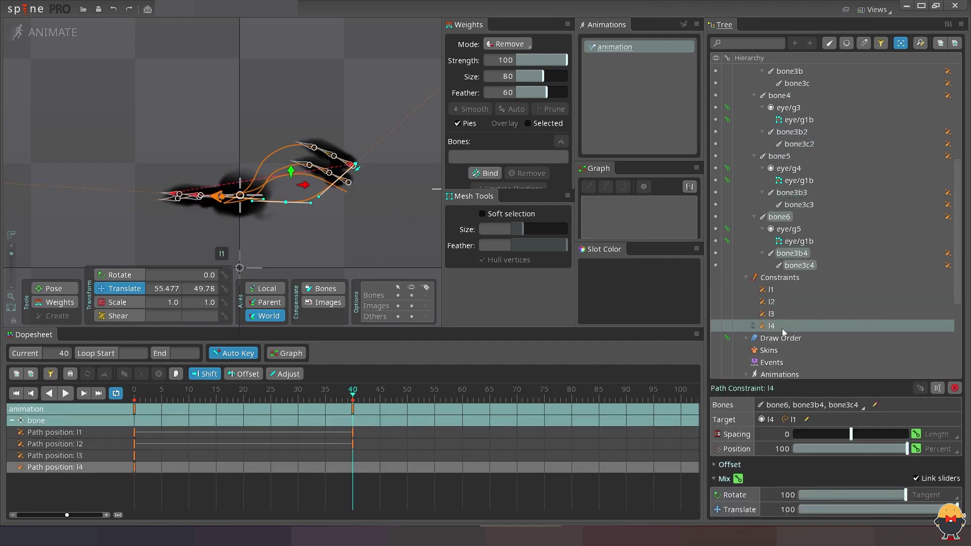
left_click(771, 326)
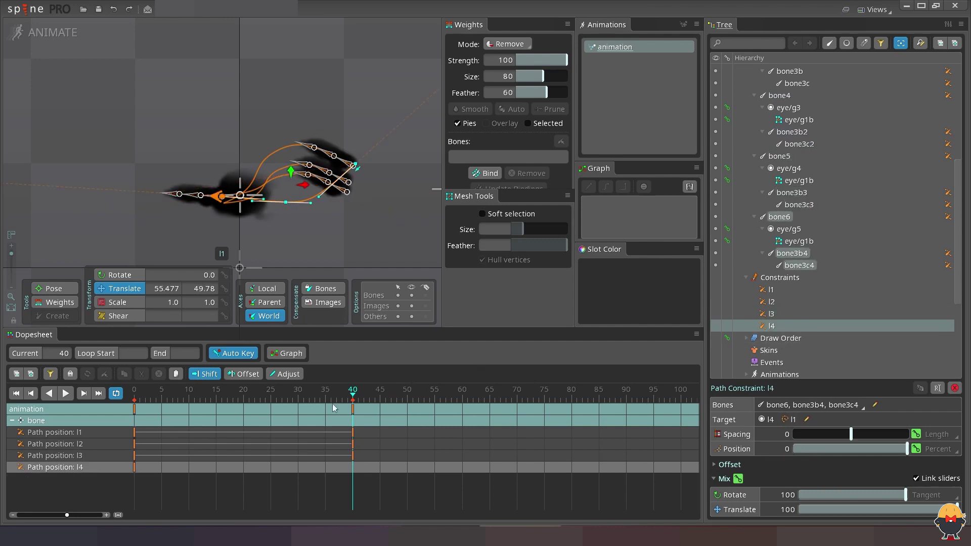
Play back the full ink-splat animation, then save the project
key("space")
type("d")
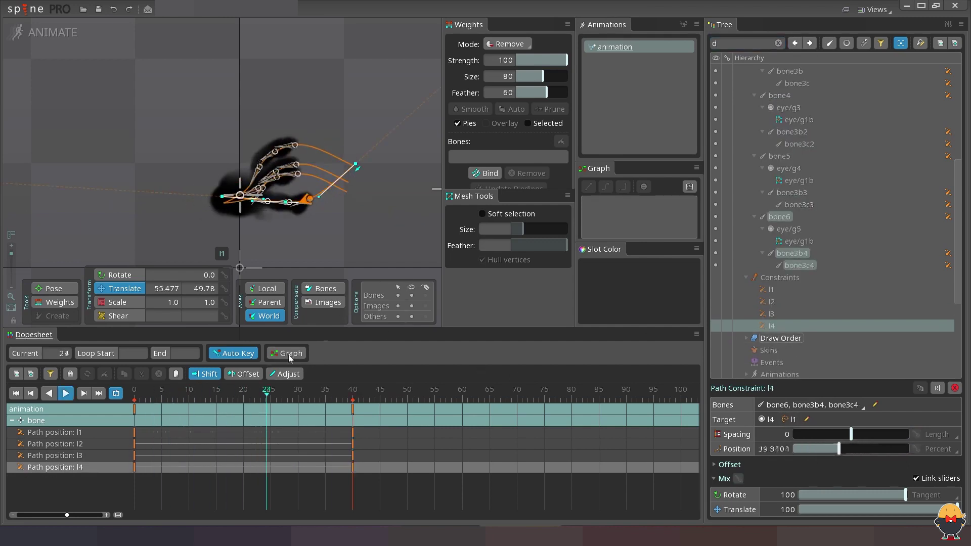
left_click(381, 266)
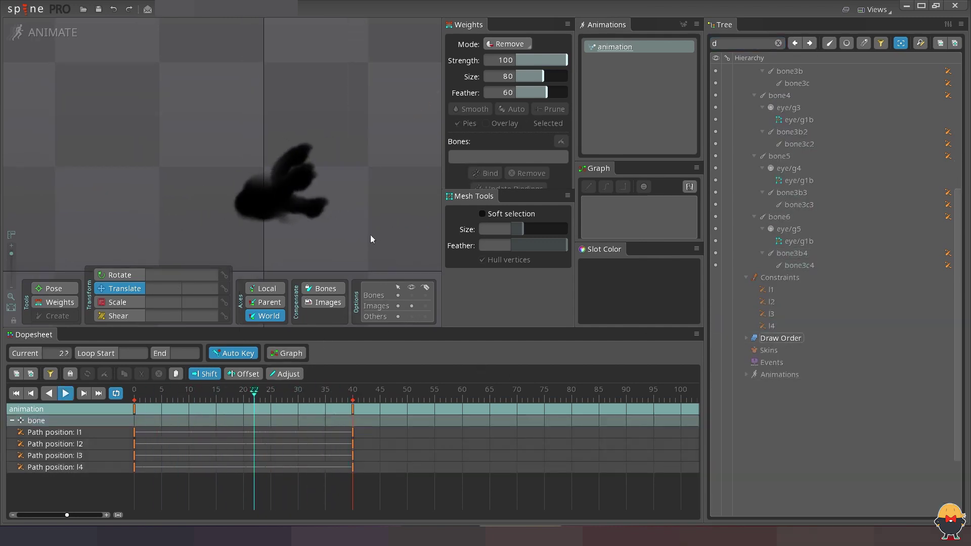
key("space")
key("ctrl+s")
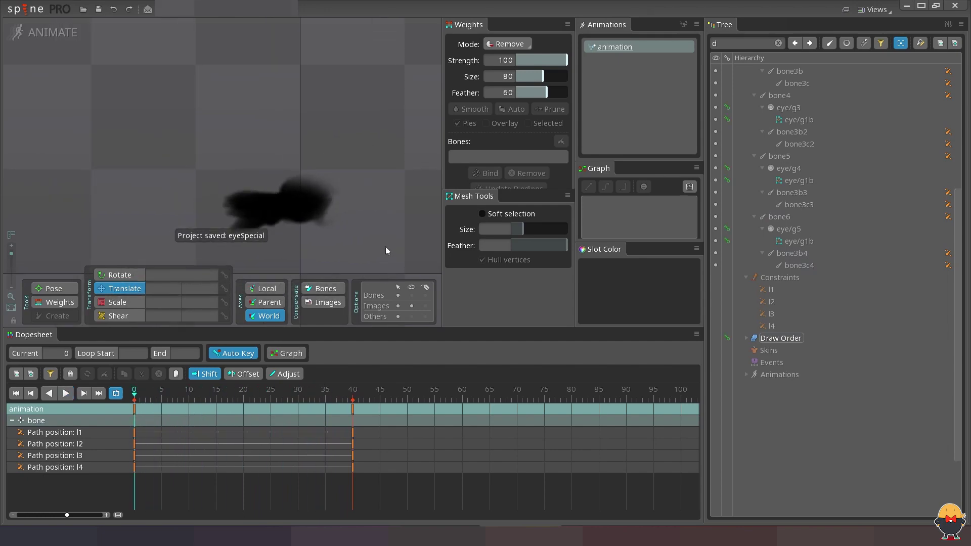
key("Tab")
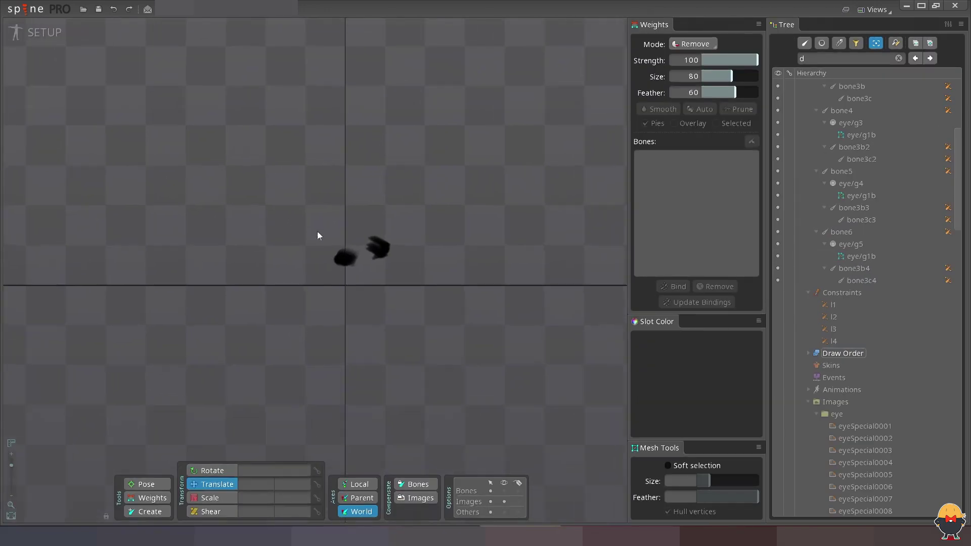
key("Tab")
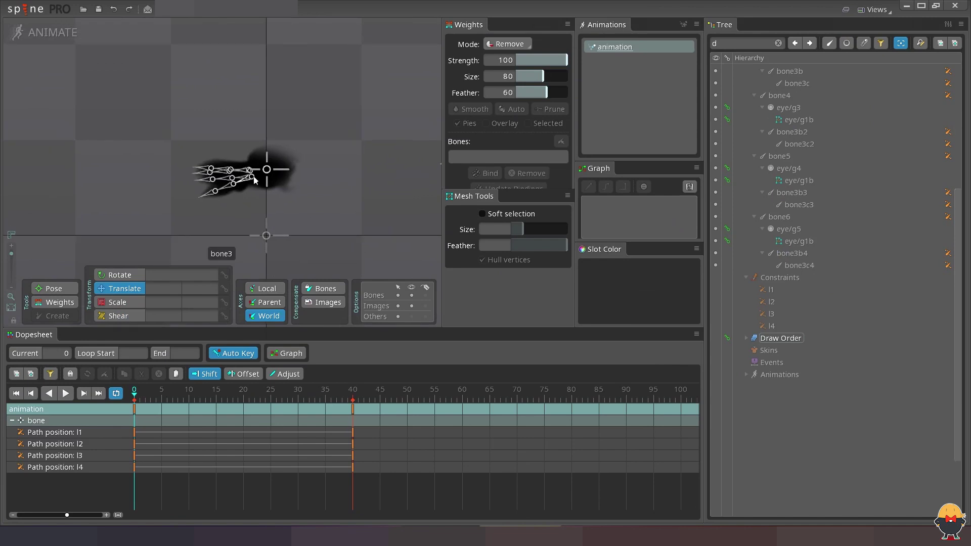
Select bone3, bone4, bone5 and bone6 and scale them down to key their scale
left_click(254, 180)
left_click(777, 43)
left_click(779, 178, "ctrl")
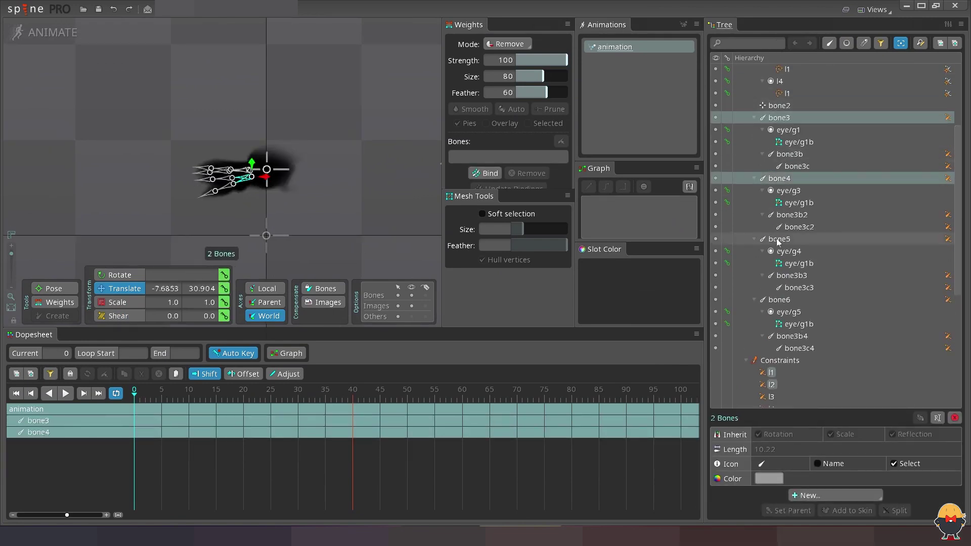
left_click(778, 241, "ctrl")
left_click(779, 299, "ctrl")
key("x")
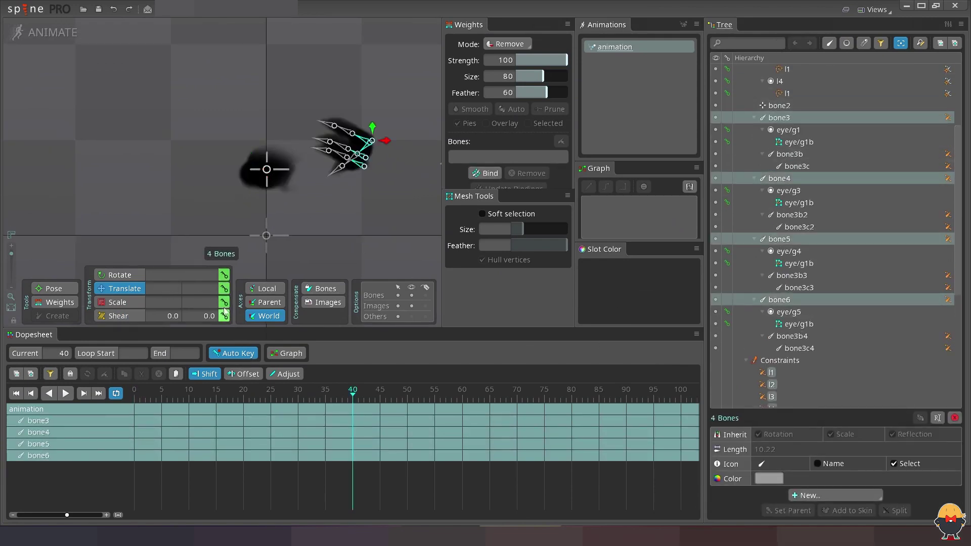
mouse_move(324, 152)
left_mouse_down()
mouse_move(362, 225)
mouse_move(501, 208)
left_mouse_up()
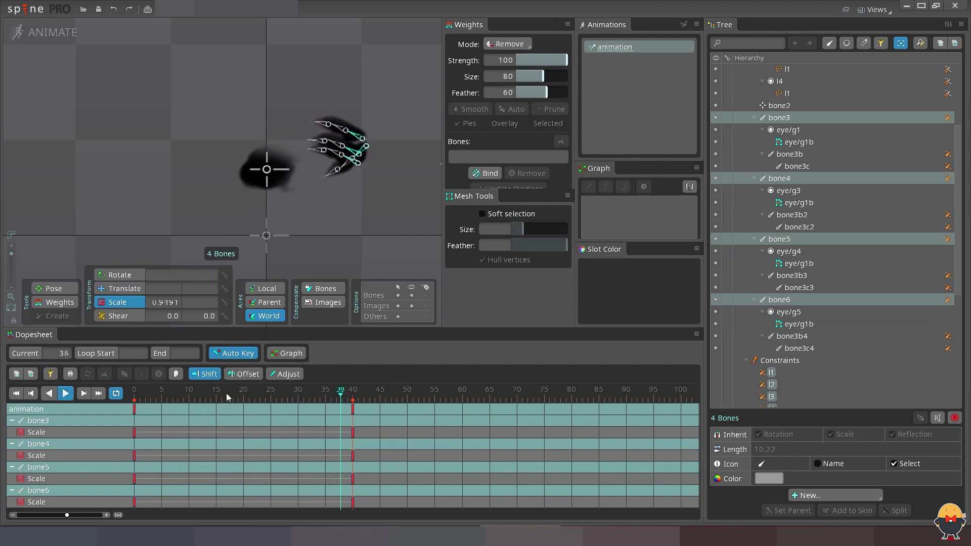
Key a scale change on all four bones at frame 28 and paste those keys at frame 40
left_click(190, 400)
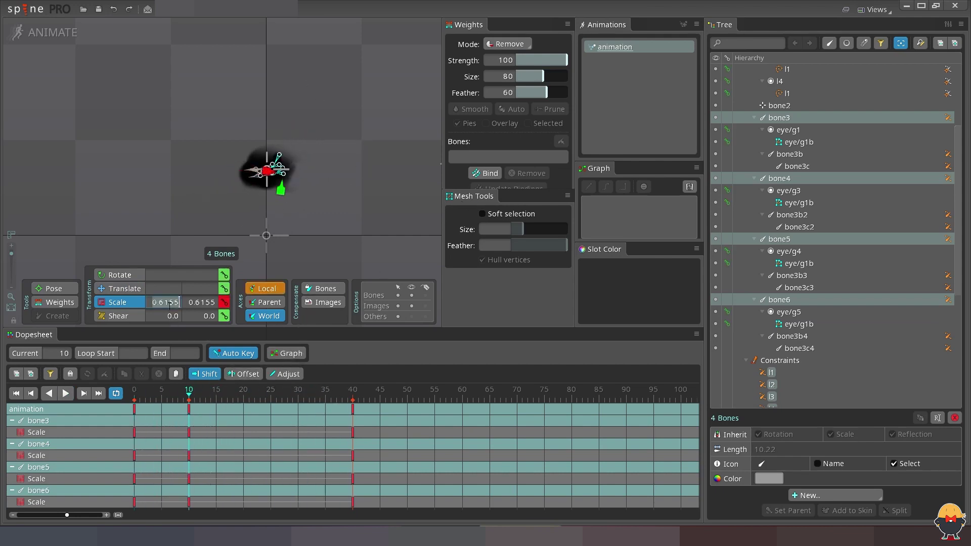
left_click_drag(189, 397, 287, 397)
left_click(225, 302)
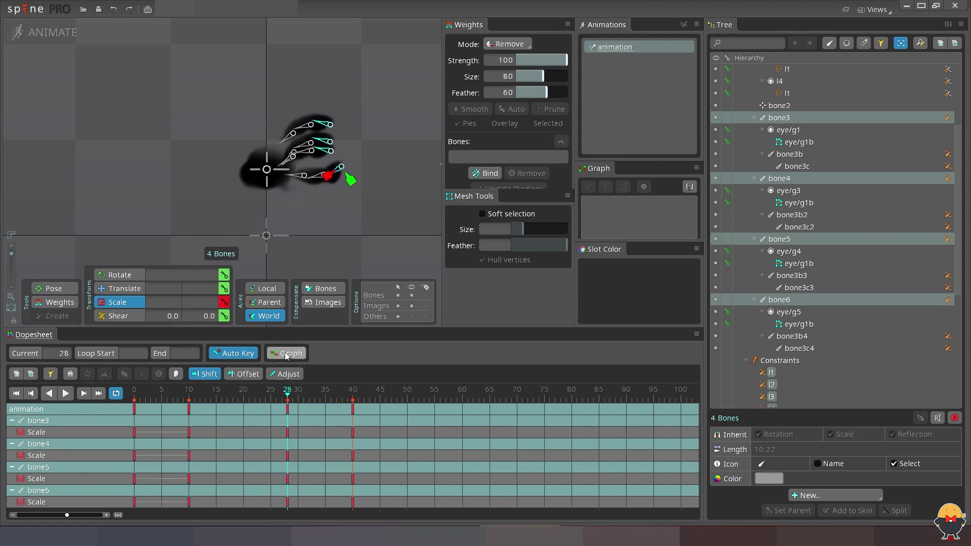
key("ctrl+c")
key("ctrl+v")
Move the frame-40 scale keys to frame 50 and stop key moves from shifting later keys
key("space")
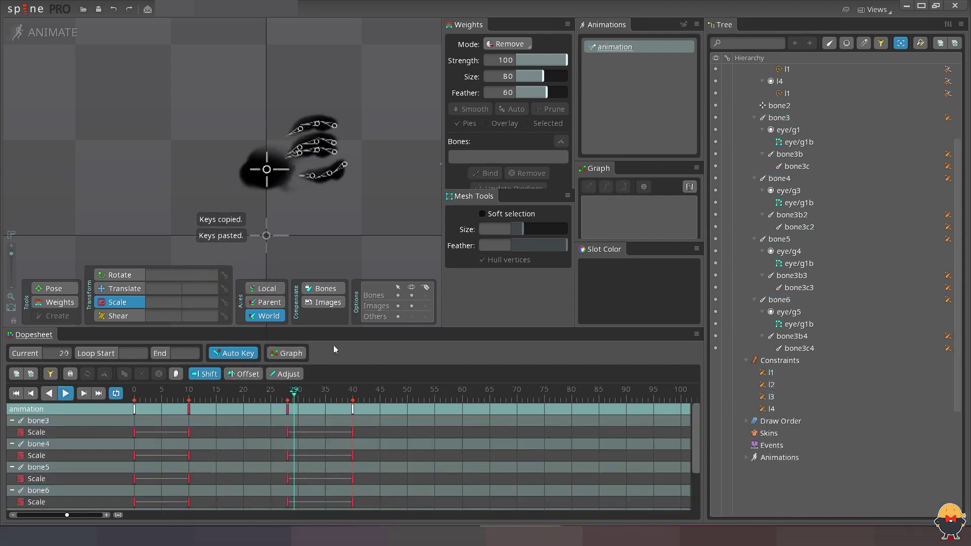
key("space")
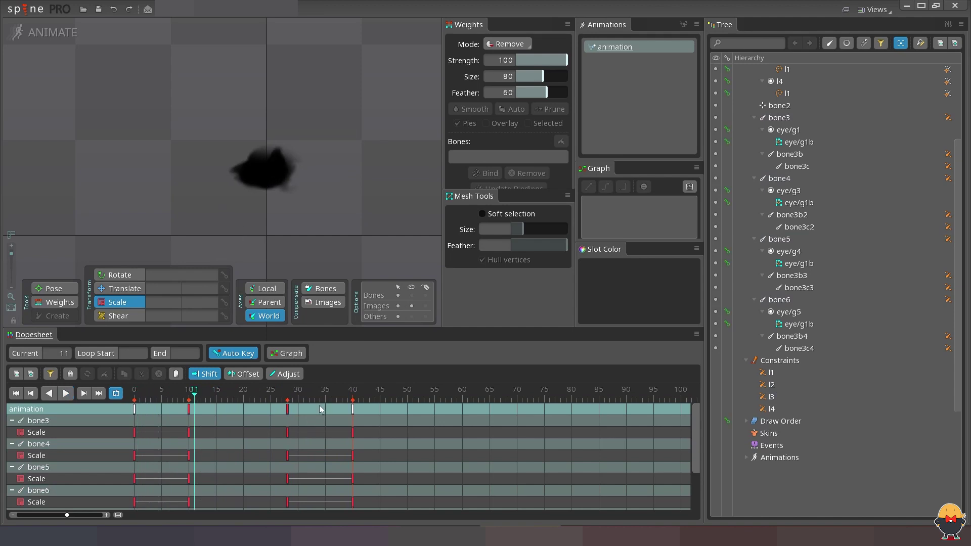
left_click_drag(352, 409, 407, 409)
key("space")
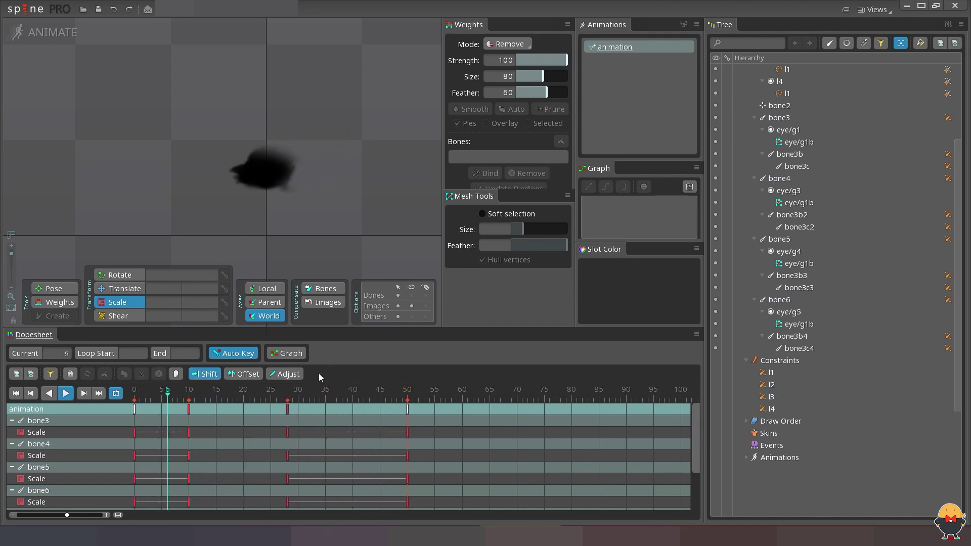
left_click_drag(189, 408, 216, 409)
key("ctrl+z")
left_click(205, 374)
Preview the droplet animation, select all the scale keys, and save
key("space")
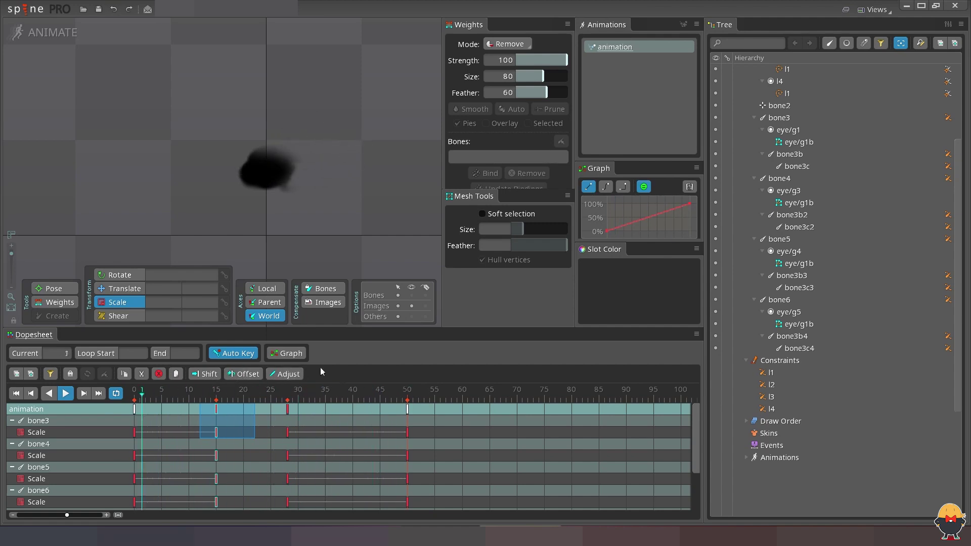
left_click_drag(431, 438, 133, 404)
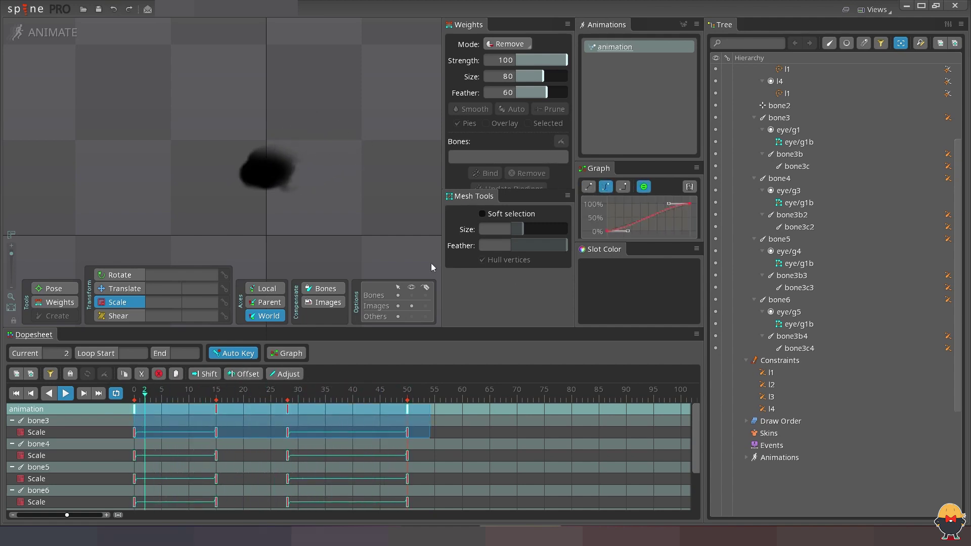
key("Escape")
key("ctrl+s")
Copy the first-frame keys and paste them at frame 52 to close the loop, then save
key("ctrl+a")
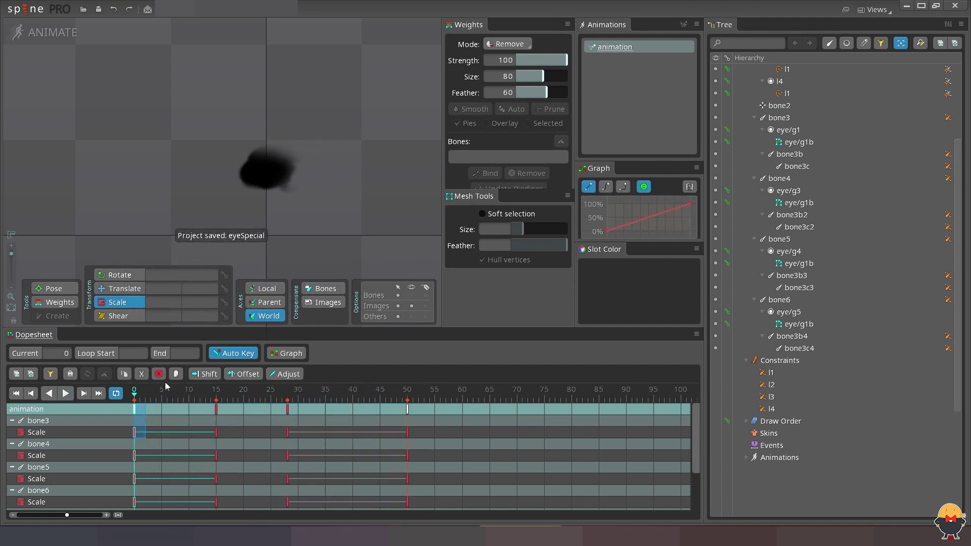
key("ctrl+c")
scroll(689, 479, "down", 1)
scroll(556, 445, "up", 1)
key("ctrl+v")
key("ctrl+s")
Play the looping animation with the timeline enlarged to show every row and the animation list
key("space")
left_click_drag(445, 328, 445, 253)
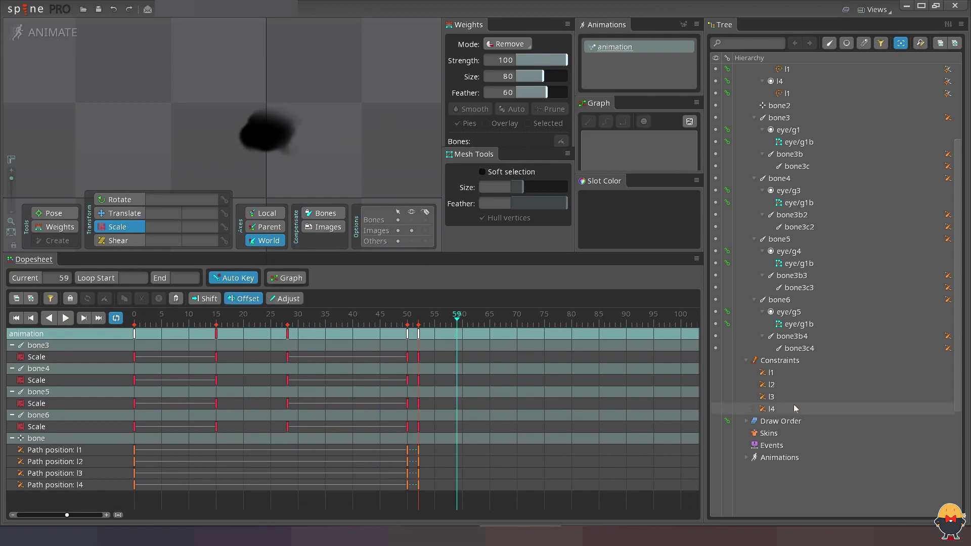
left_click(747, 457)
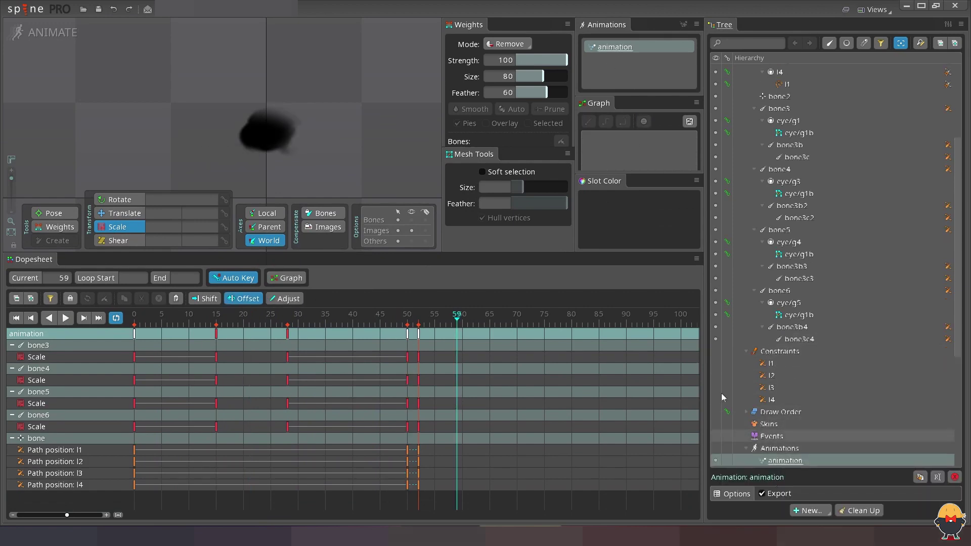
Duplicate the animation as animation2 and offset bone4's scale keys and the l2 path keys
key("ctrl+d")
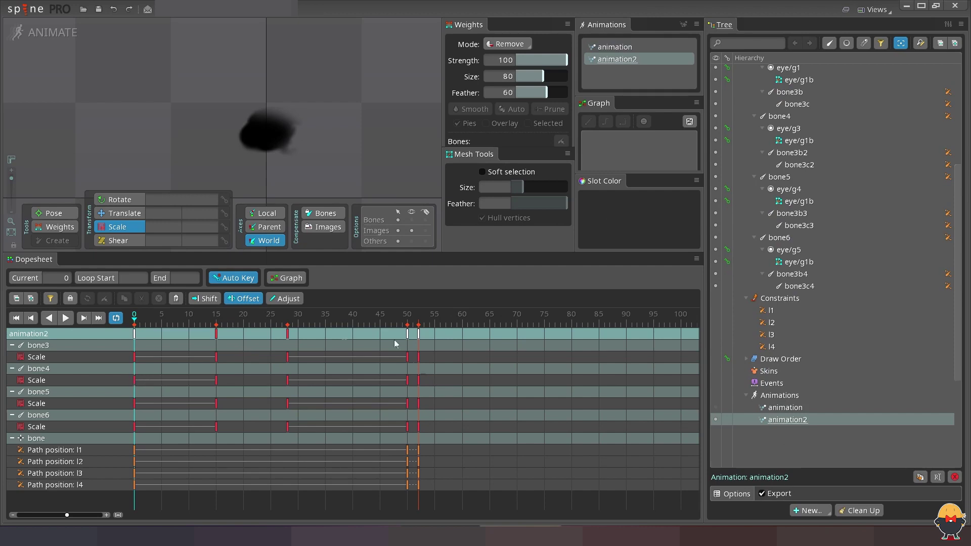
left_click_drag(216, 380, 186, 381)
left_click_drag(141, 462, 147, 466)
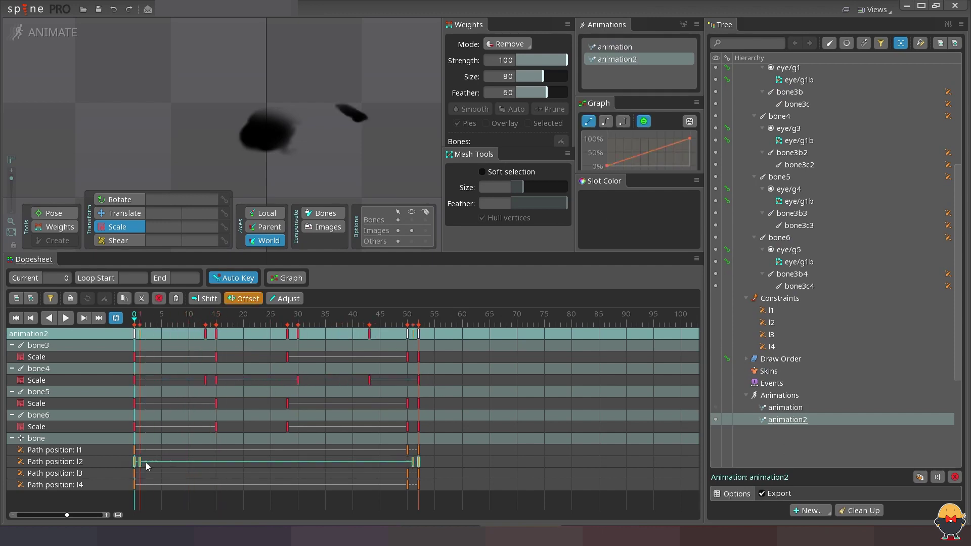
Shift bone5 and l3 keys to around frame 28, and bone6 and l4 keys to frames 38–40
left_click_drag(216, 403, 283, 409)
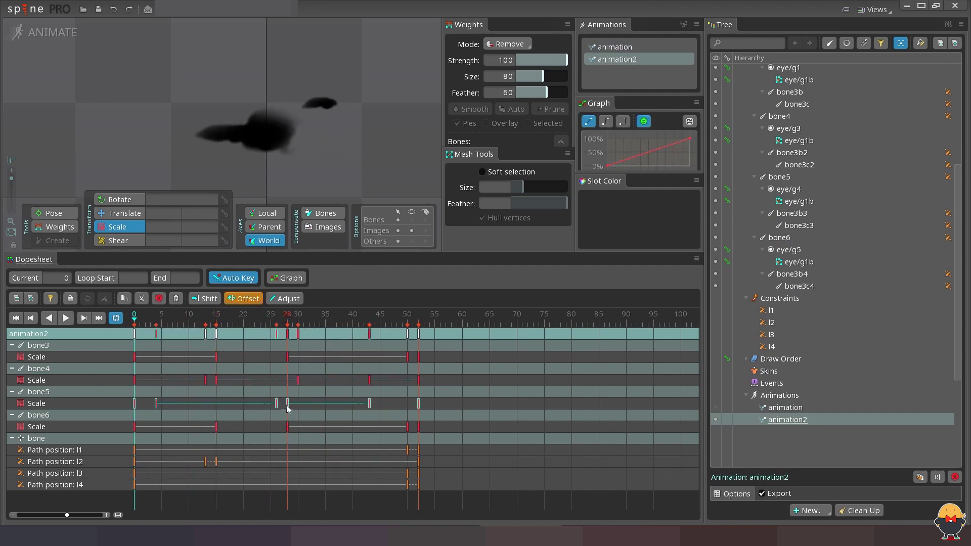
left_click_drag(147, 470, 298, 471)
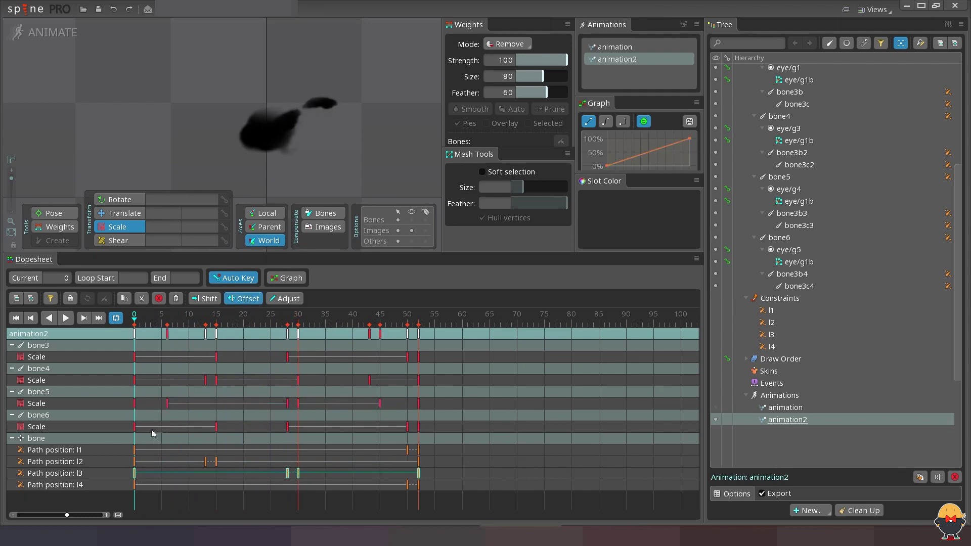
left_click_drag(139, 437, 350, 443)
left_click_drag(135, 487, 350, 489)
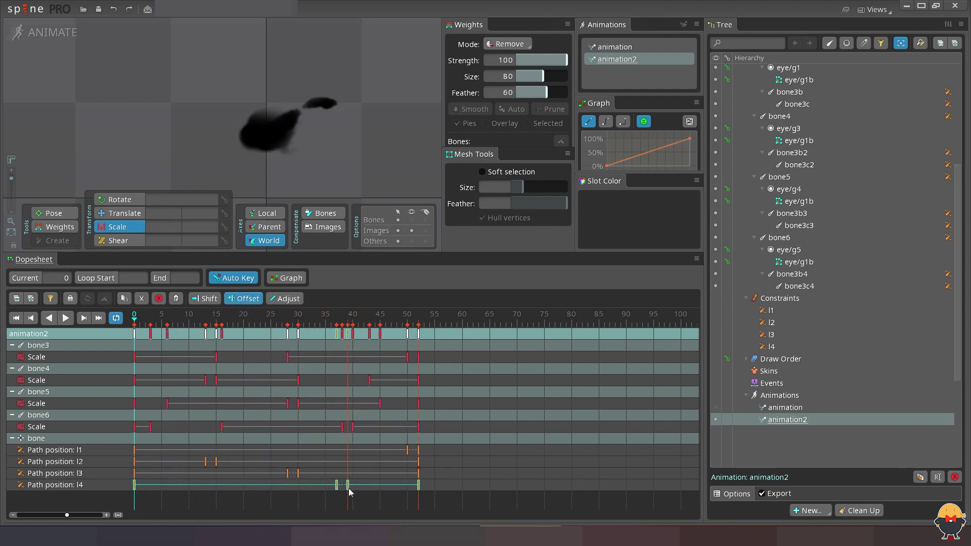
Play the staggered animation, undo the last key offset, and return to the original animation
key("space")
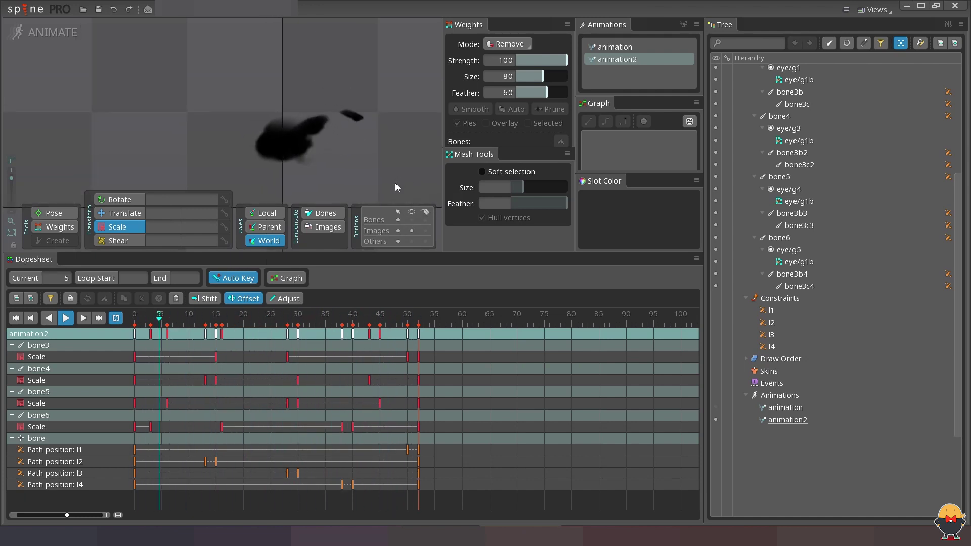
key("space")
key("ctrl+z")
key("ctrl+z")
key("ctrl+z")
key("ctrl+z")
left_click(615, 47)
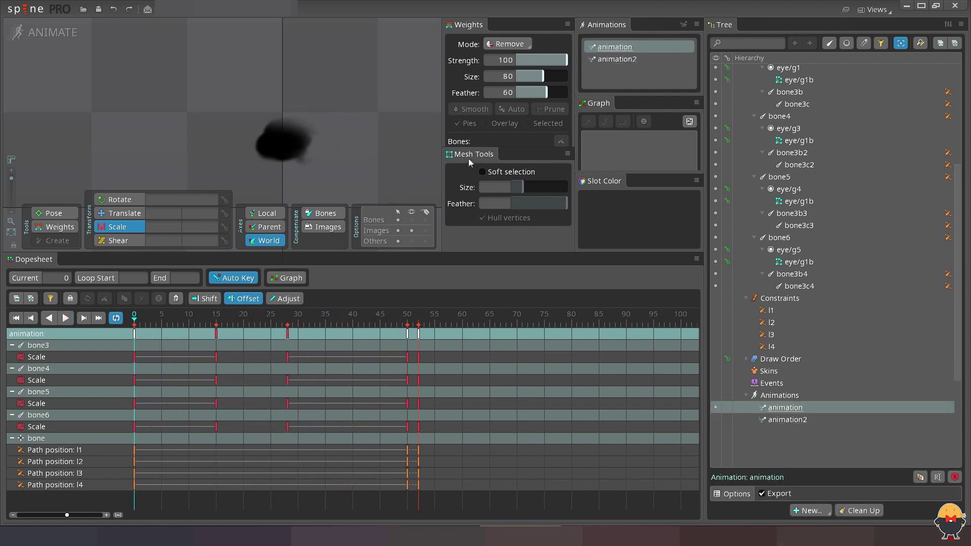
Select the eye/g1, eye/g3, eye/g4 and eye/g5 droplet meshes and key them transparent at frame 0
left_click(805, 262)
left_click(804, 200, "ctrl")
left_click(811, 142, "ctrl")
left_click(799, 80, "ctrl")
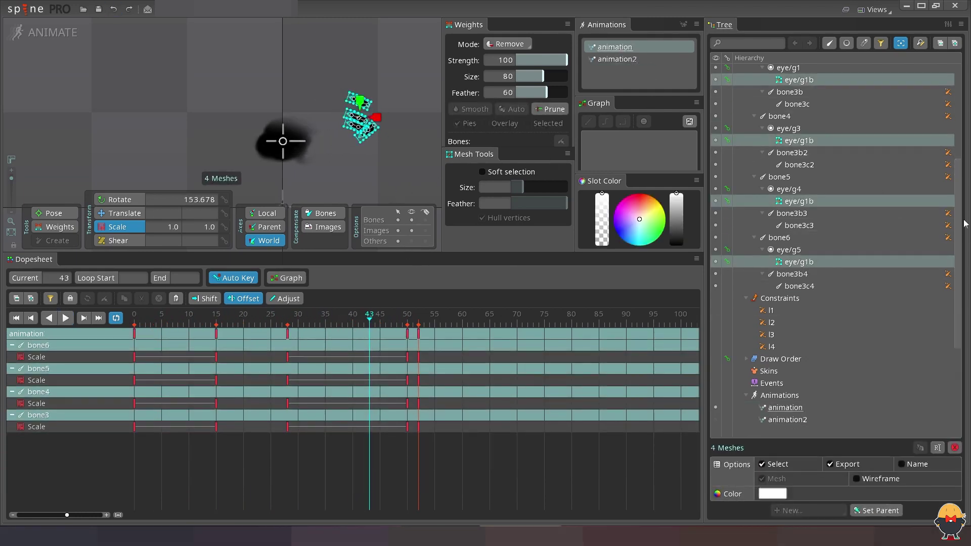
scroll(961, 201, "up", 2)
key("Home")
left_click_drag(602, 193, 605, 270)
Key the droplets fully visible at frame 16 and paste those colour keys at frames 33 and 52
mouse_move(183, 316)
left_mouse_down()
mouse_move(227, 317)
mouse_move(224, 337)
left_mouse_up()
left_click(248, 317)
key("ctrl+c")
left_click(314, 463)
key("ctrl+v")
left_click(420, 463)
key("ctrl+v")
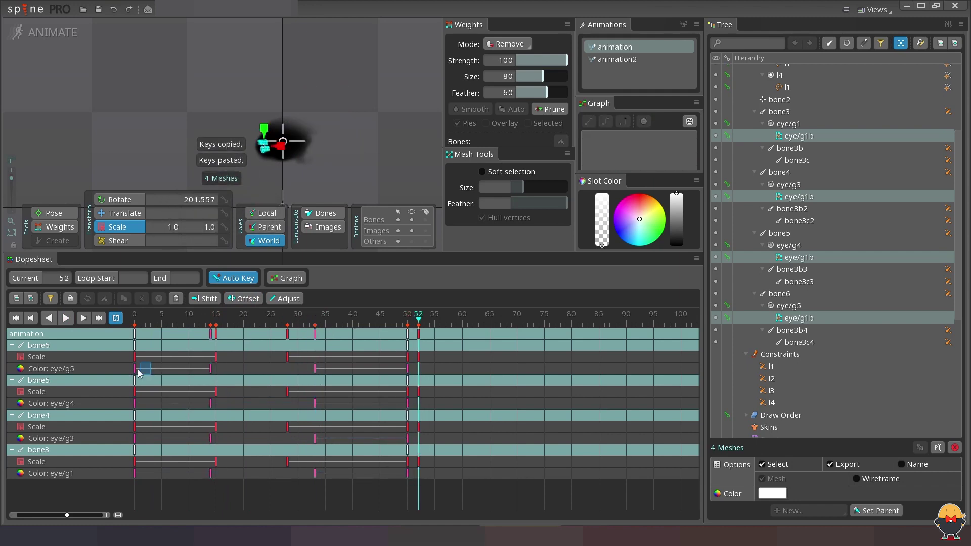
Select the frame-0 colour keys on eye/g5 and eye/g3, step to frame 50, and save
left_click_drag(140, 373, 134, 374)
left_click_drag(144, 438, 135, 440)
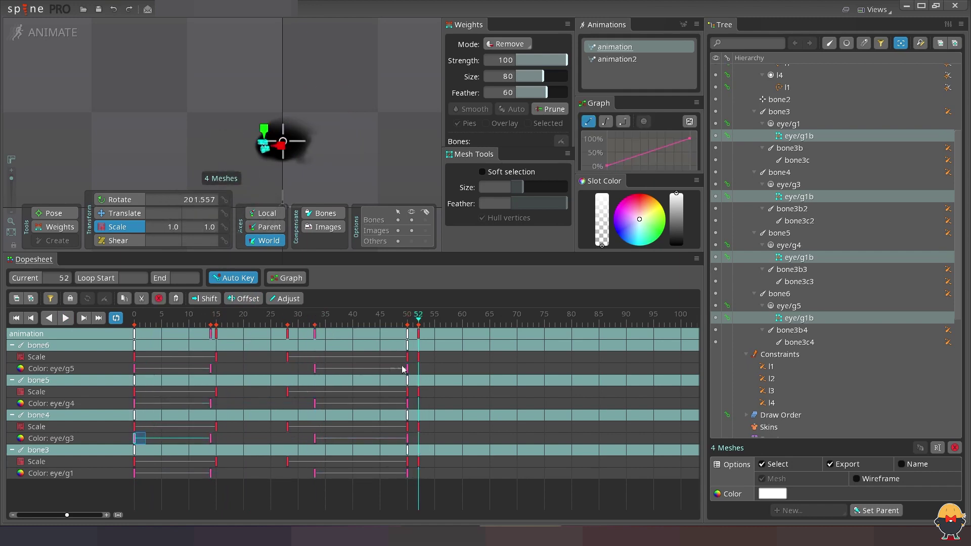
key("Left")
key("Left")
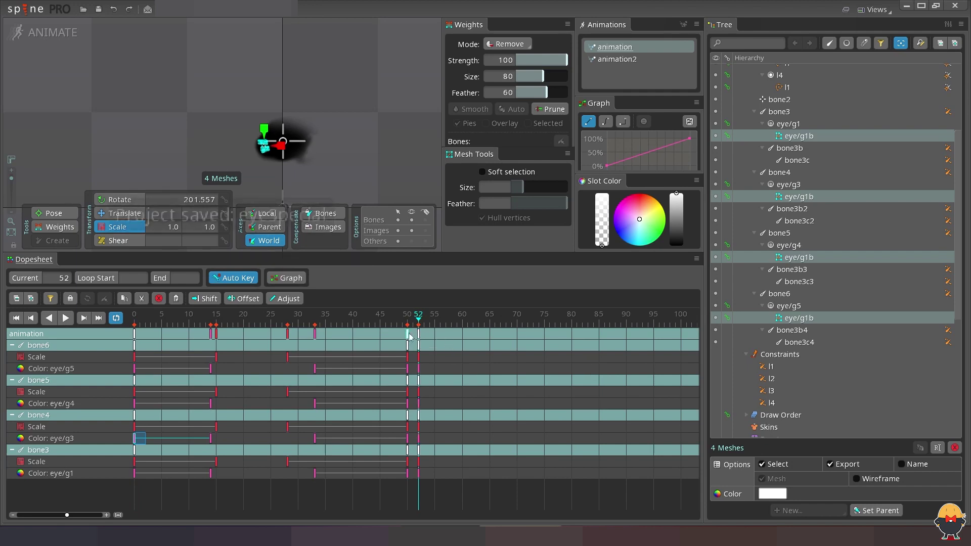
key("ctrl+s")
Preview the fade-in with the path curves shown, then return to setup mode
key("Escape")
key("l")
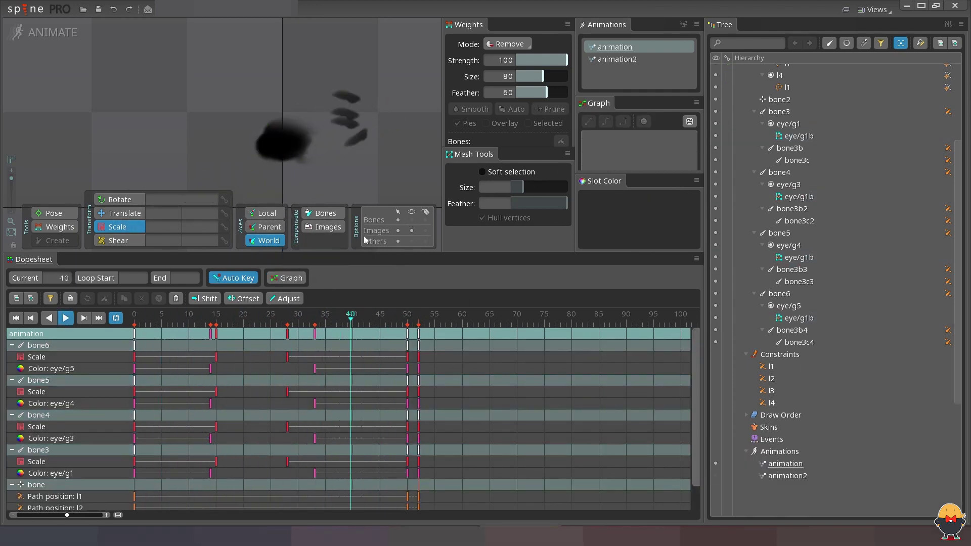
left_click(412, 241)
key("k")
left_click(71, 35)
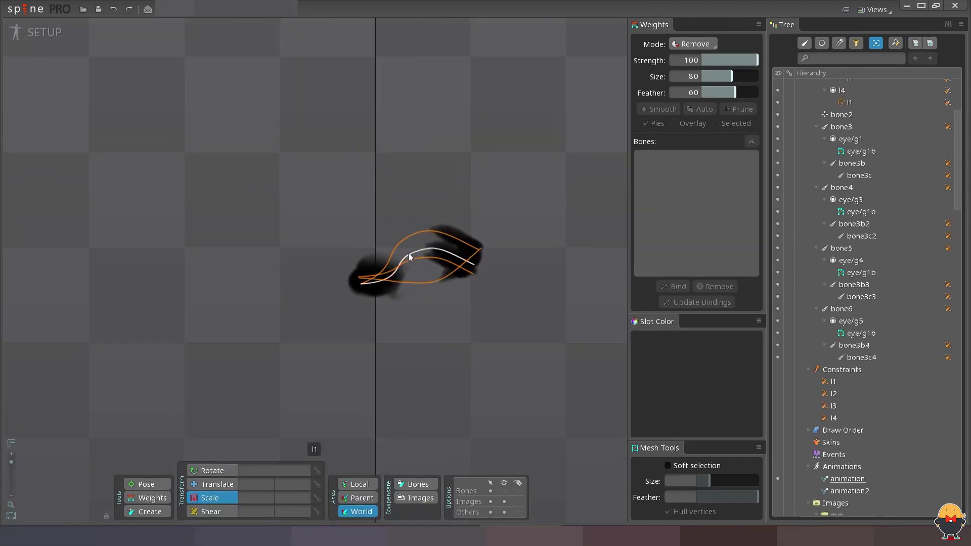
Drag two vertices of stroke path l1 to bend its curve, then return to animate mode and save
left_click(418, 276)
left_click_drag(480, 251, 435, 223)
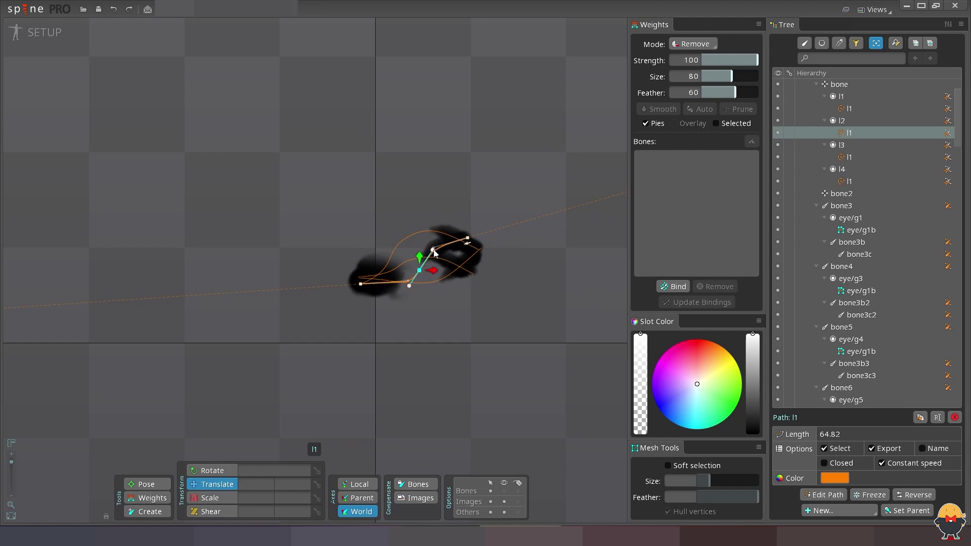
left_click_drag(429, 277, 462, 231)
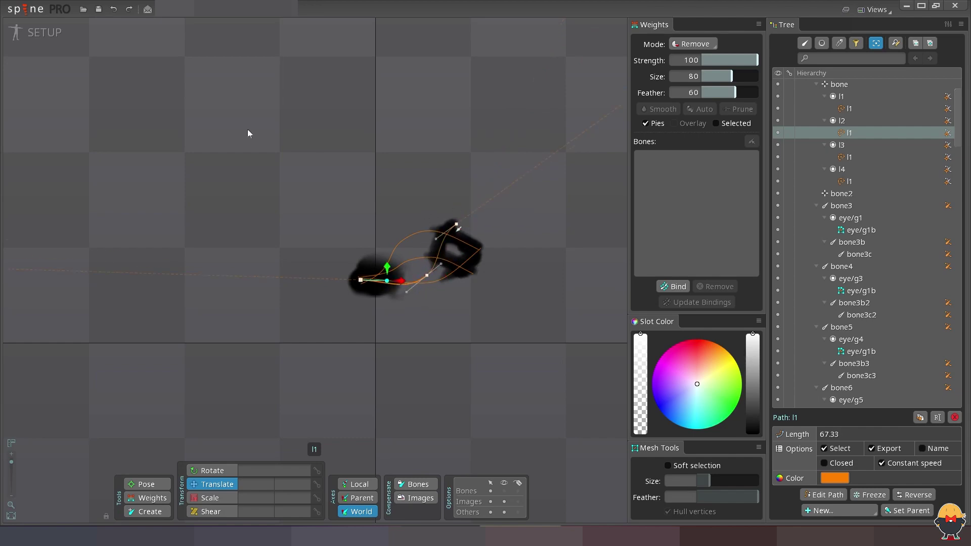
left_click(45, 32)
key("ctrl+s")
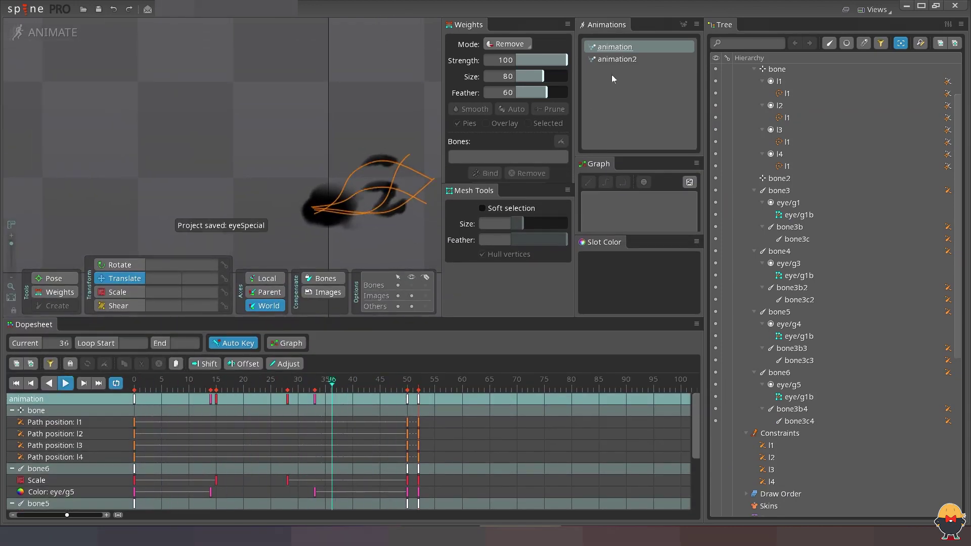
Copy all keys from the original animation into animation2 and save
key("ctrl+a")
key("ctrl+c")
left_click(618, 59)
key("ctrl+v")
key("ctrl+s")
Check path l1 in setup mode, toggle path and bone visibility in the viewport, and save
scroll(686, 430, "up", 2)
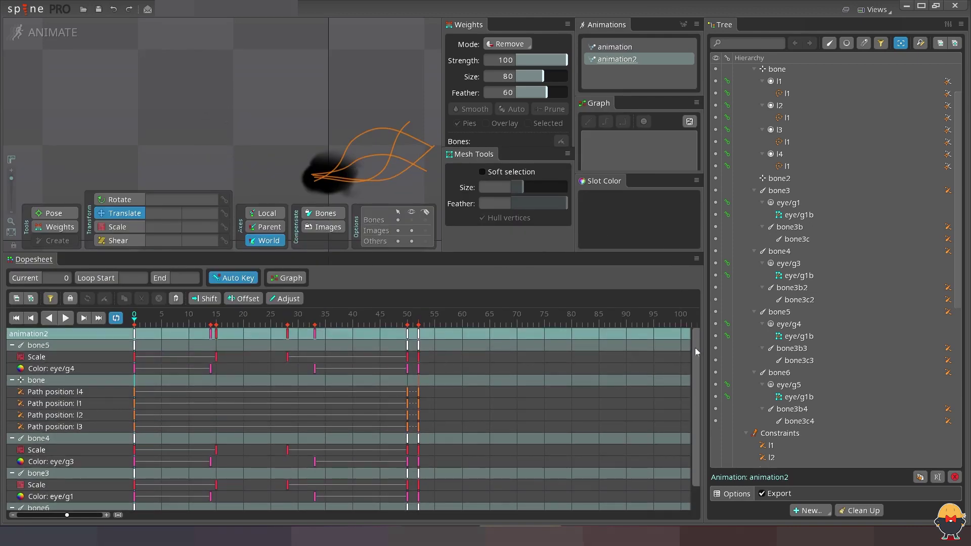
left_click_drag(696, 349, 461, 403)
left_click(382, 167)
left_click(53, 33)
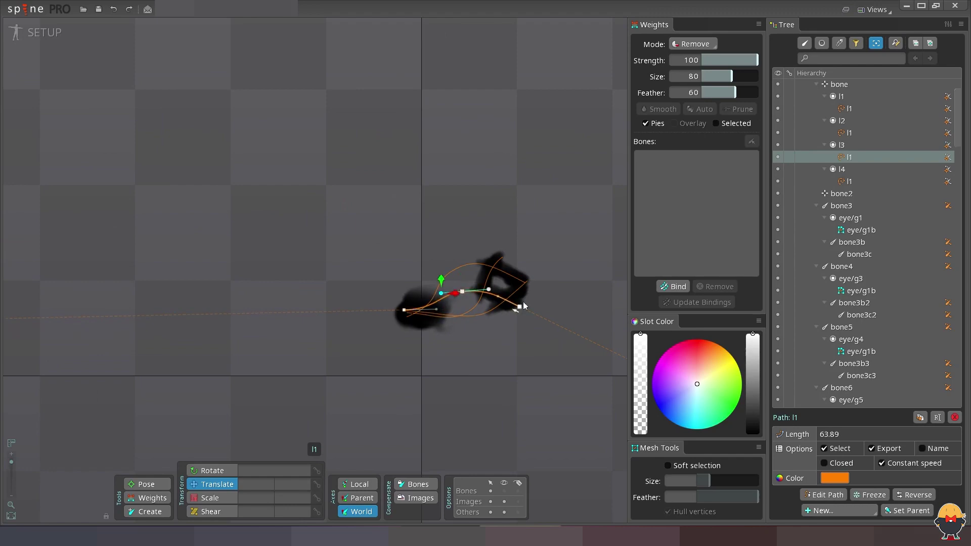
left_click(53, 33)
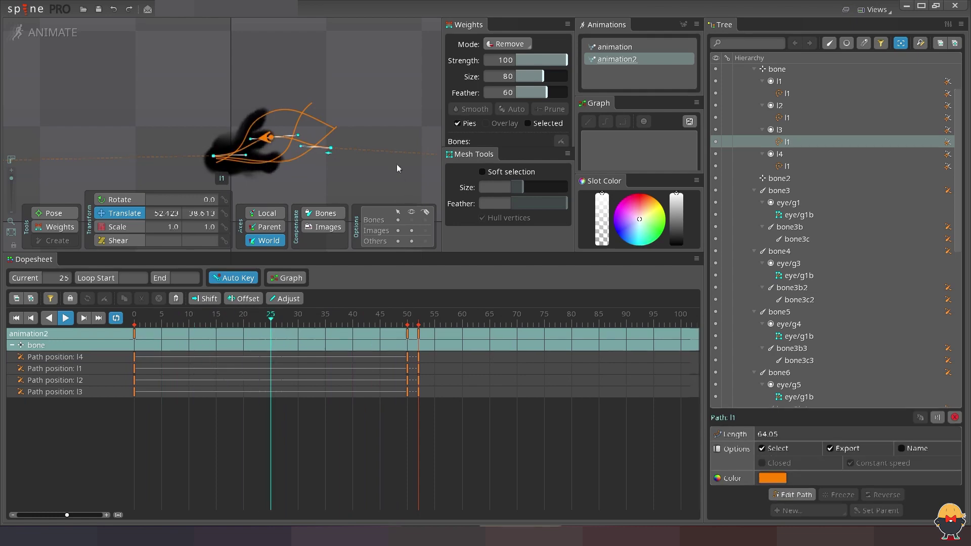
left_click(412, 242)
left_click(411, 219)
key("ctrl+s")
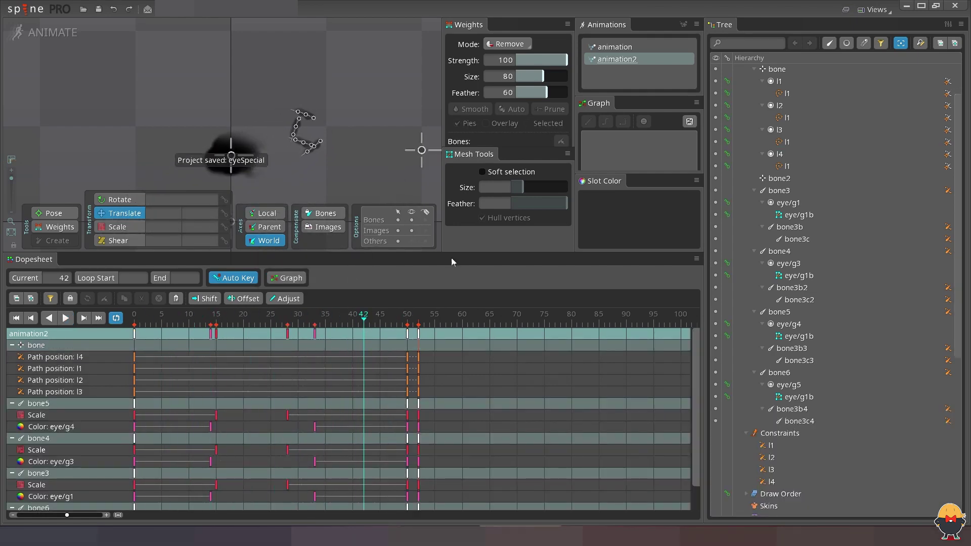
Stagger bone4's keys toward frames 13–15, bone3's toward frame 28, and l3's later, undoing bone6's shift
scroll(677, 374, "down", 2)
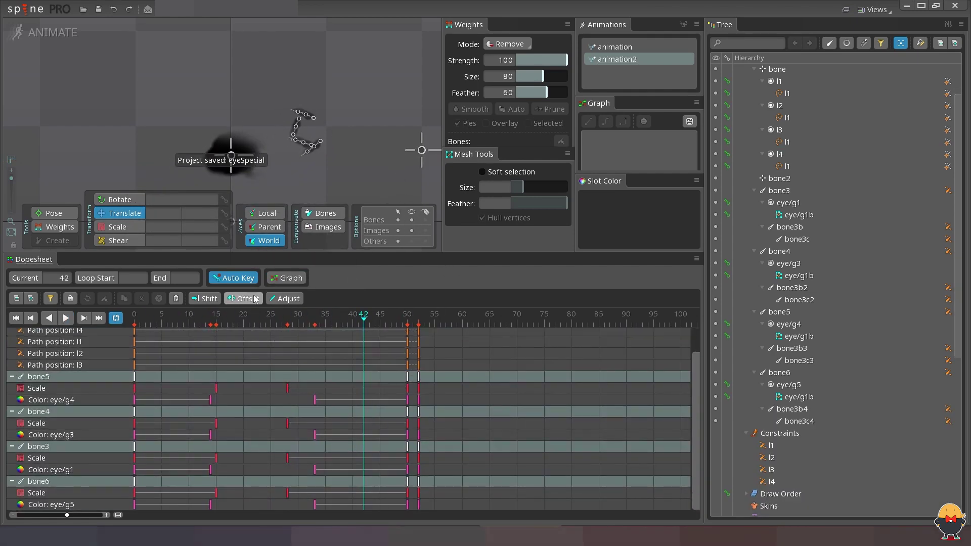
left_click_drag(147, 431, 205, 434)
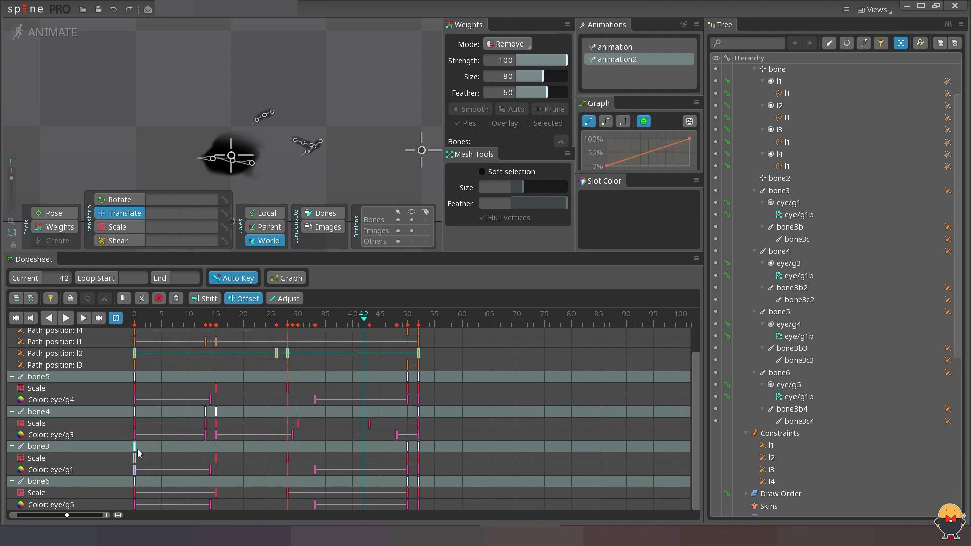
left_click_drag(137, 455, 289, 458)
left_click_drag(146, 362, 359, 385)
left_click_drag(136, 496, 351, 487)
key("space")
key("ctrl+z")
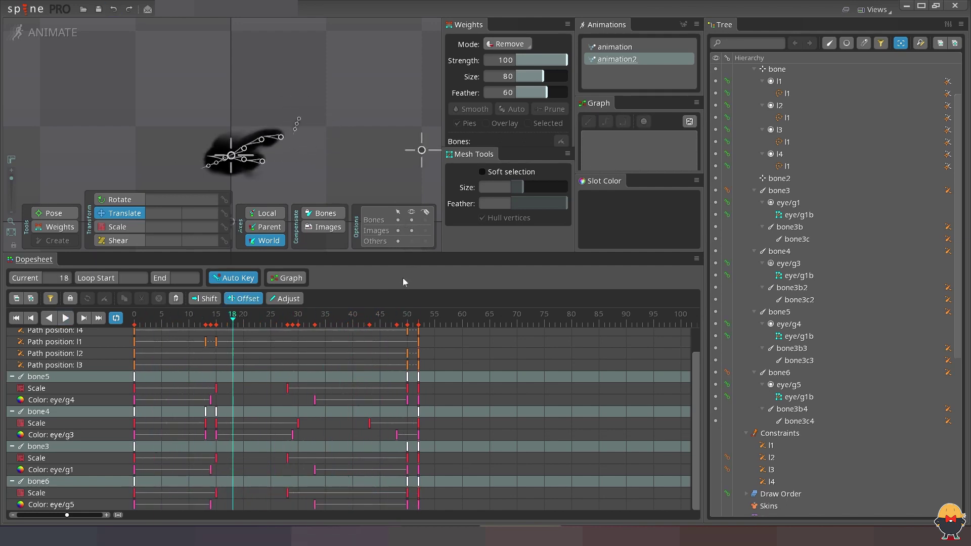
Rearrange bone4's keys earlier and move the l2 stroke keys to frames 13–15
mouse_move(220, 411)
left_mouse_down()
mouse_move(247, 415)
mouse_move(215, 407)
left_mouse_up()
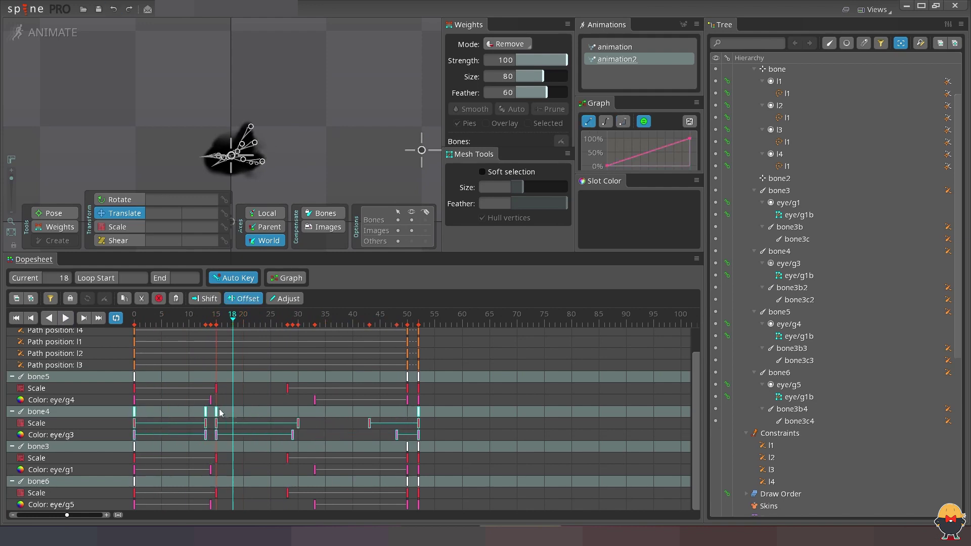
left_click(151, 411)
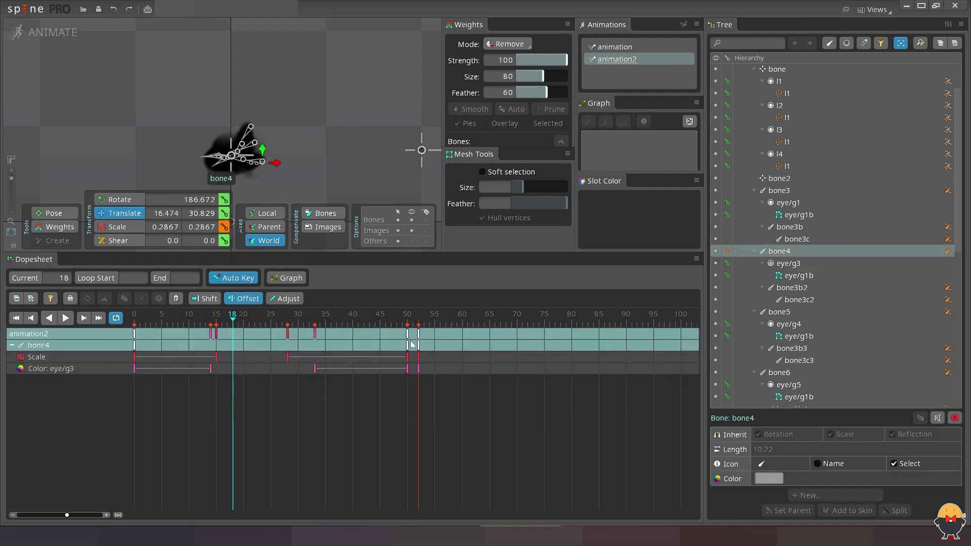
left_click_drag(412, 345, 219, 357)
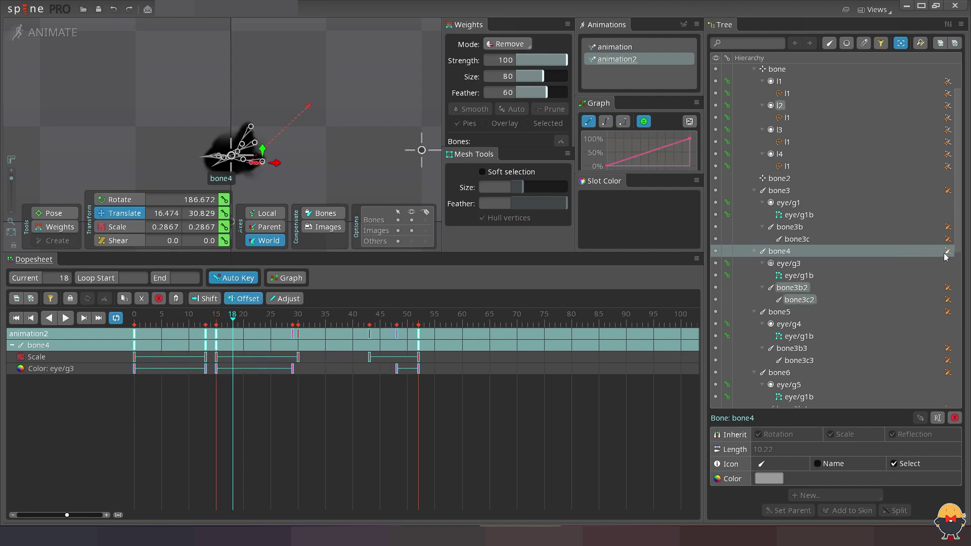
left_click(124, 370)
left_click_drag(136, 379, 214, 388)
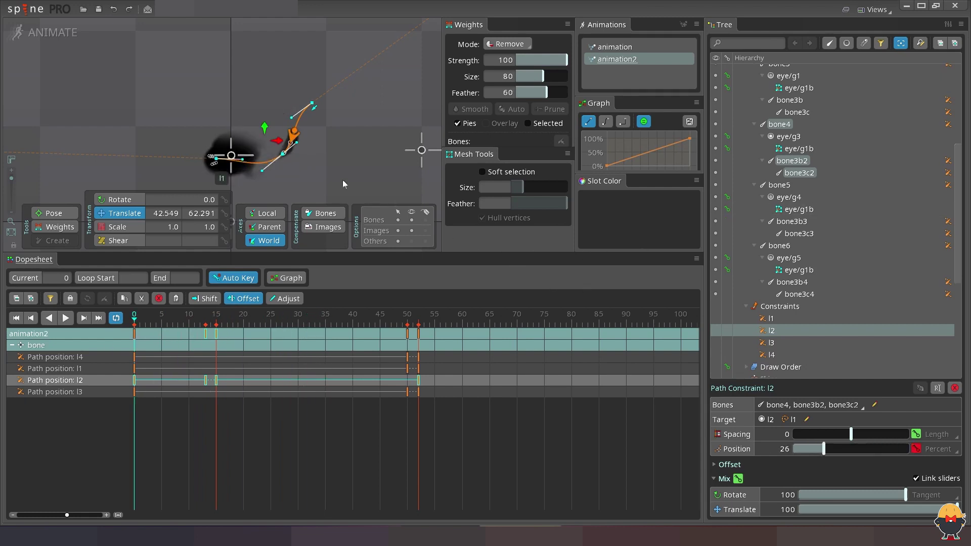
key("Escape")
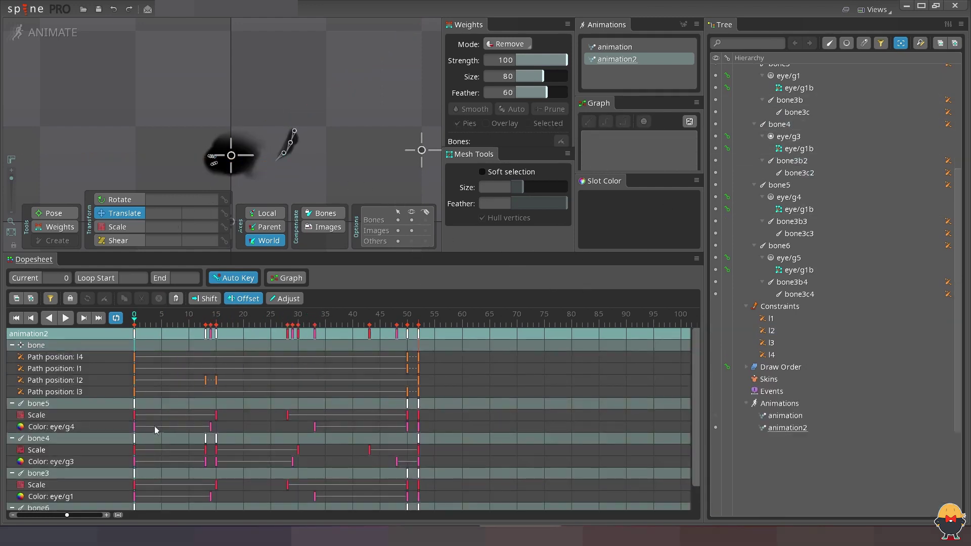
Nudge bone3's keys later, select the l1 path constraint, and review the timing in playback
left_click(136, 441)
scroll(694, 392, "down", 1)
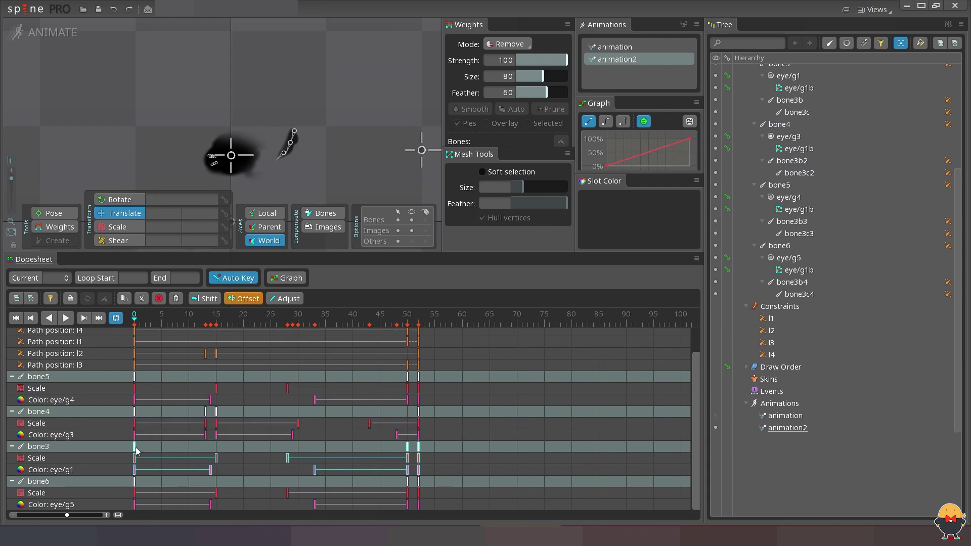
left_click_drag(287, 458, 282, 460)
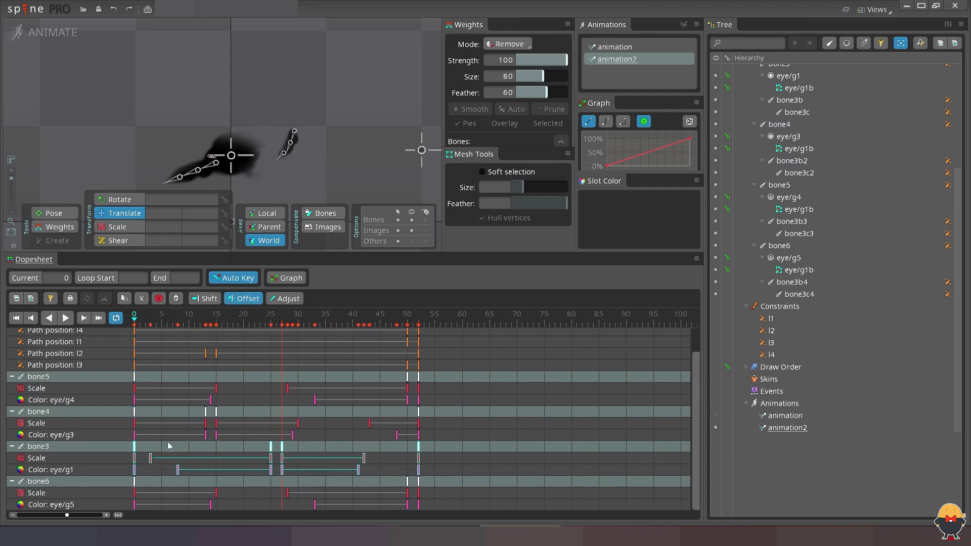
scroll(941, 152, "up", 1)
scroll(949, 94, "up", 1)
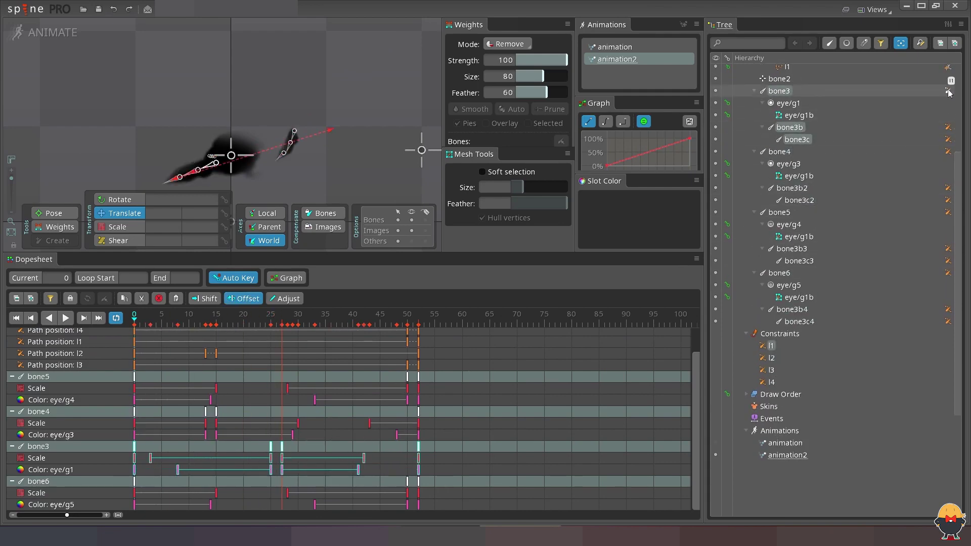
left_click(949, 93)
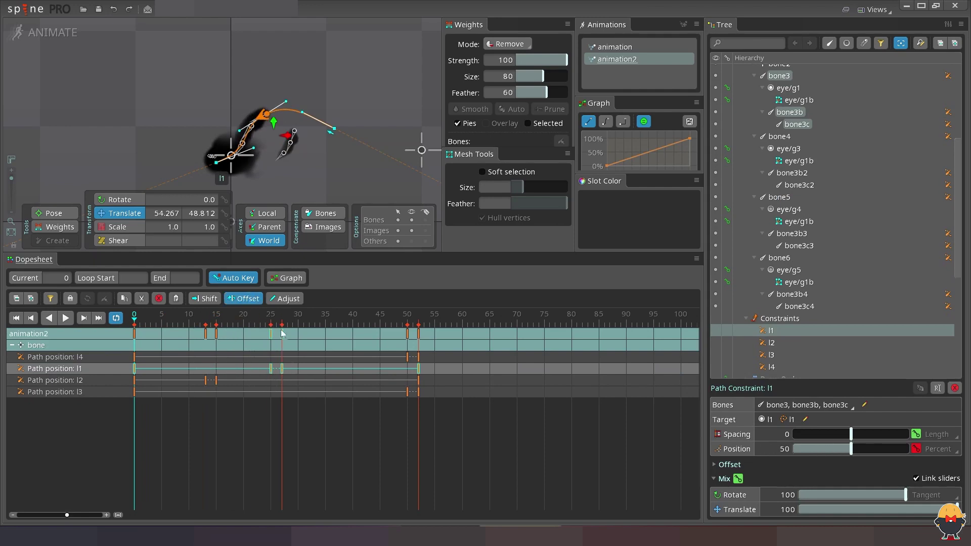
key("space")
key("Escape")
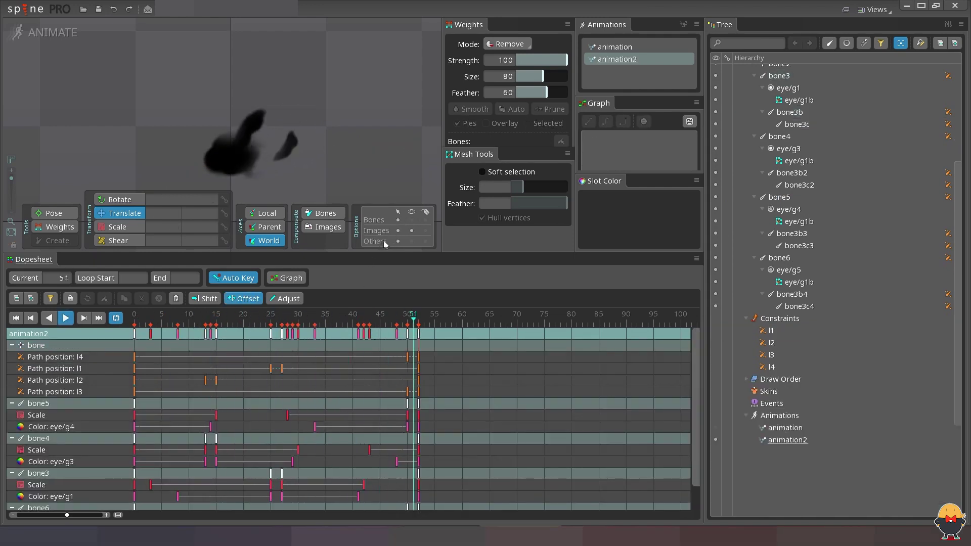
key("space")
Shift bone6's keys later and move the l4 stroke keys to frames 38 and 40
scroll(699, 382, "down", 2)
left_click_drag(298, 476, 329, 487)
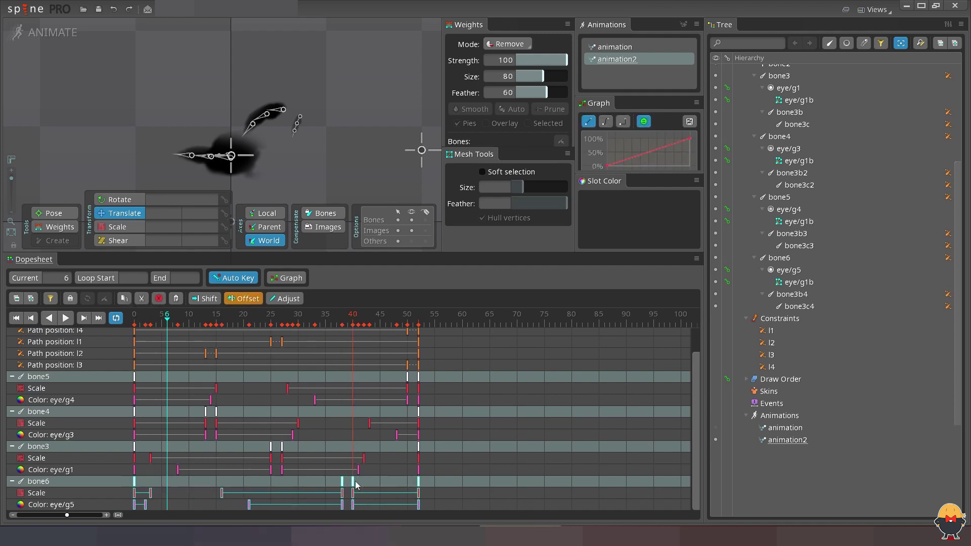
left_click(89, 483)
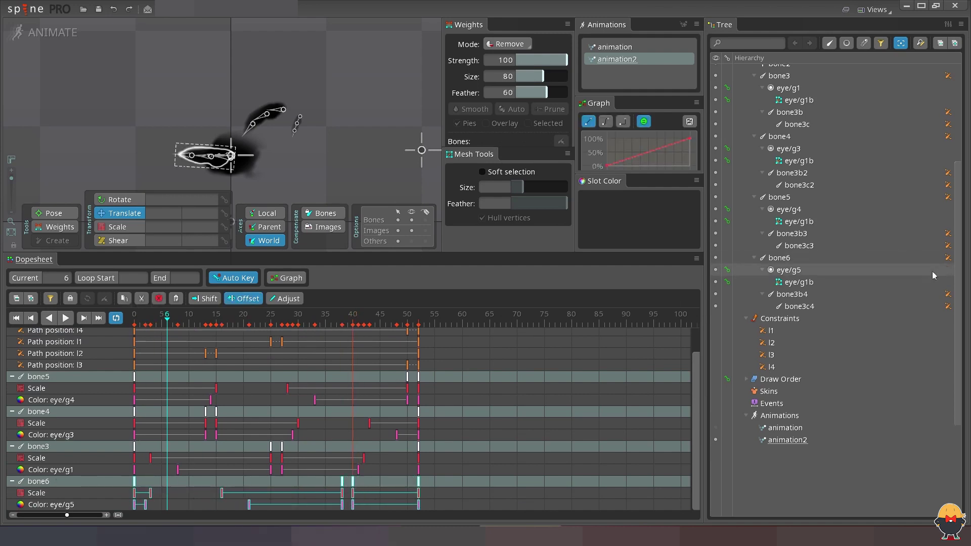
key("Escape")
left_click(948, 294)
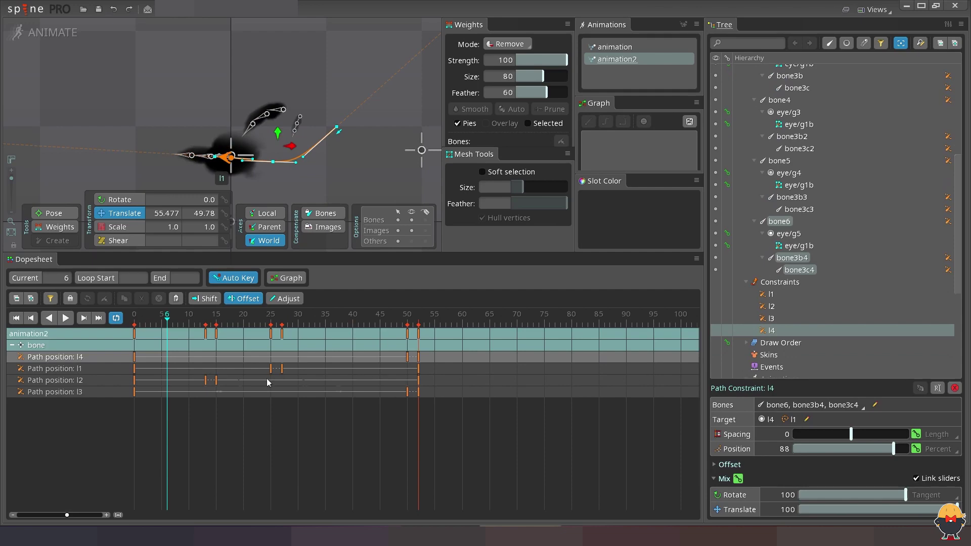
left_click_drag(408, 357, 342, 357)
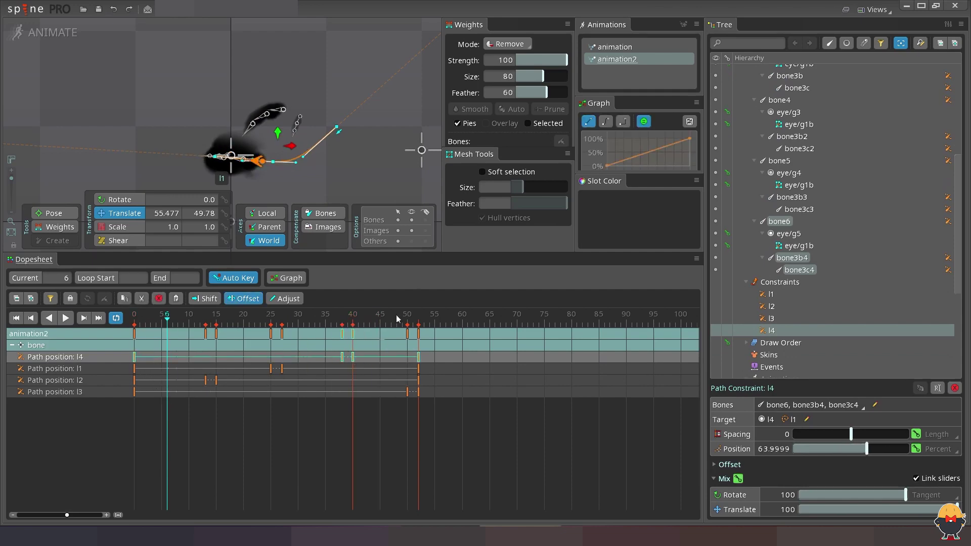
key("Escape")
Play the staggered animation with a larger viewport to check timing, then save
key("space")
left_click_drag(344, 252, 345, 315)
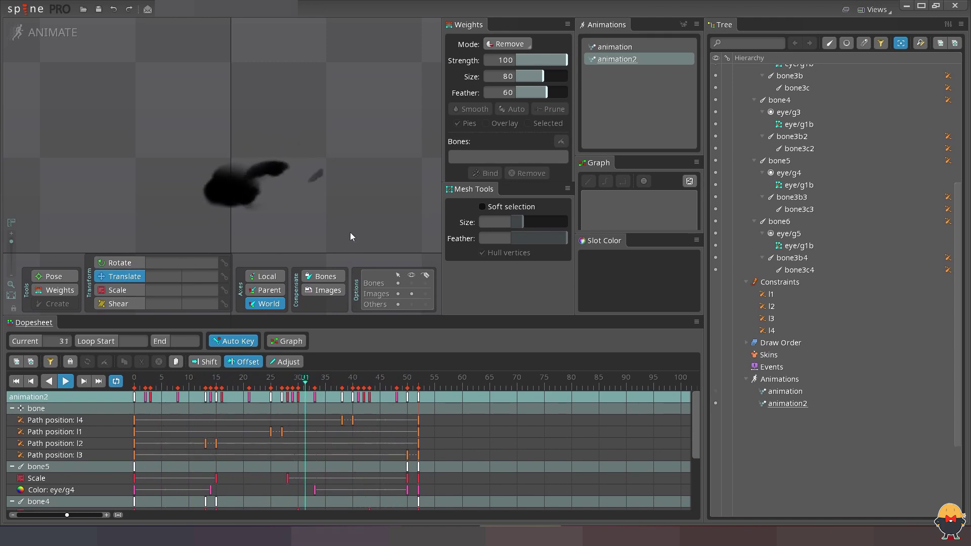
key("space")
key("ctrl+s")
In setup mode, create bone7 at the eye/g3b droplet, parent that slot to bone7, and save
key("Tab")
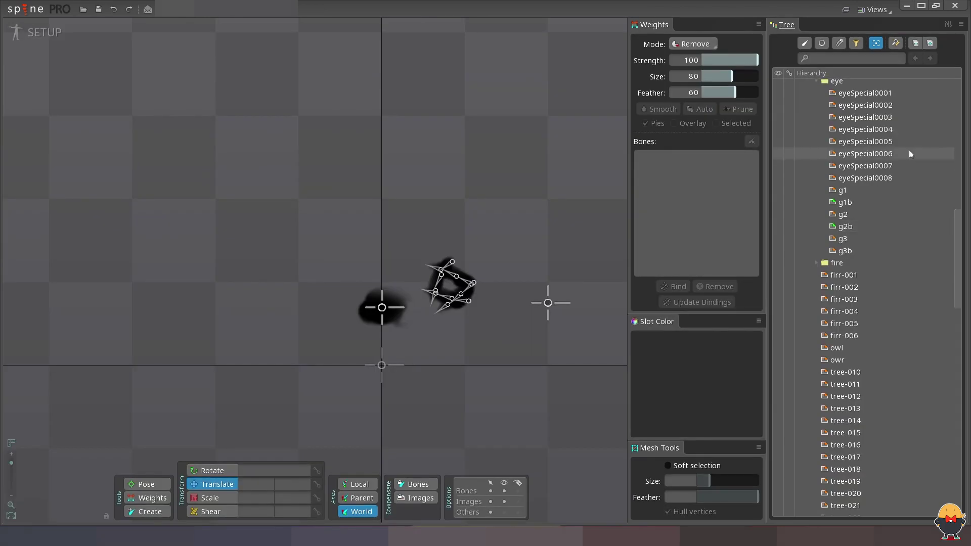
left_click_drag(478, 162, 421, 152)
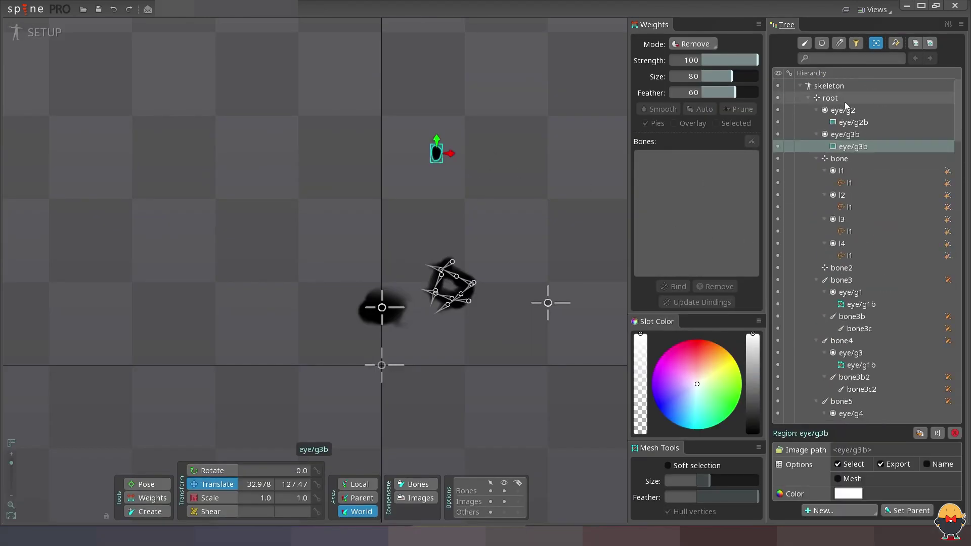
left_click(456, 161)
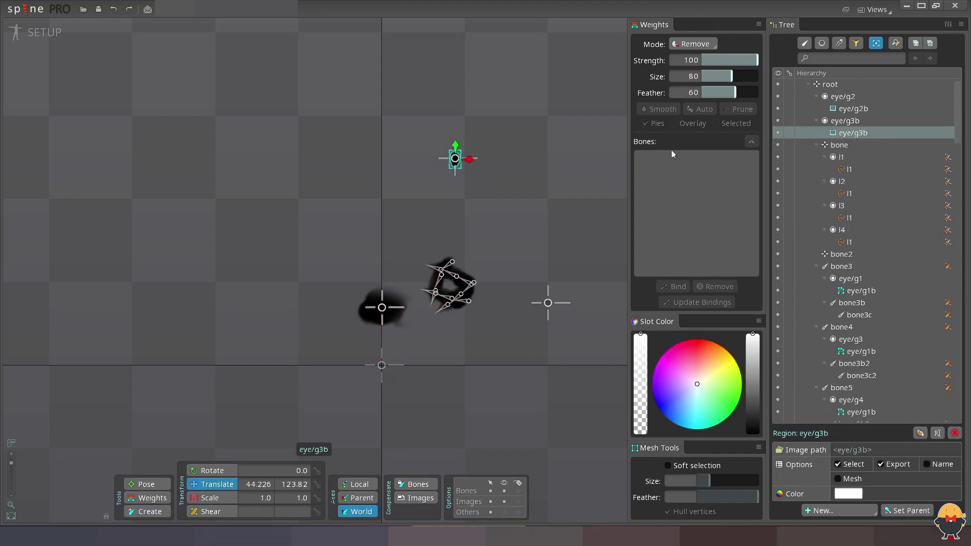
key("p")
left_click(456, 158)
key("ctrl+s")
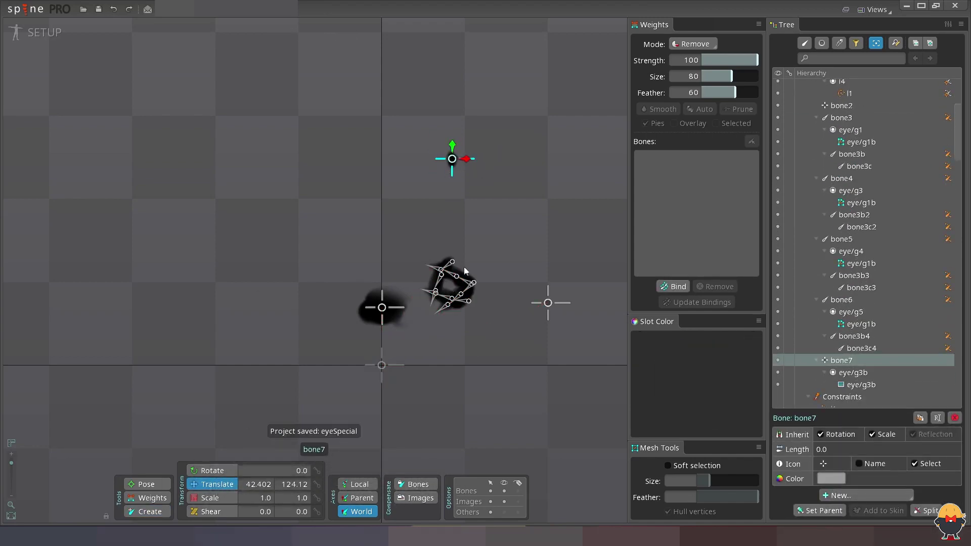
Inspect the eye/g1b meshes on bone3 and bone6
left_click(466, 271)
left_click(468, 272)
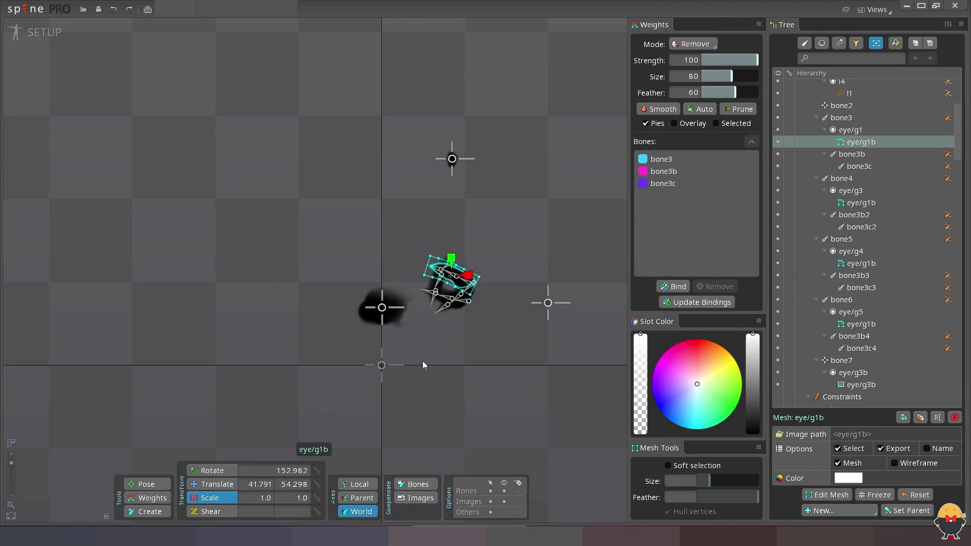
left_click(457, 310)
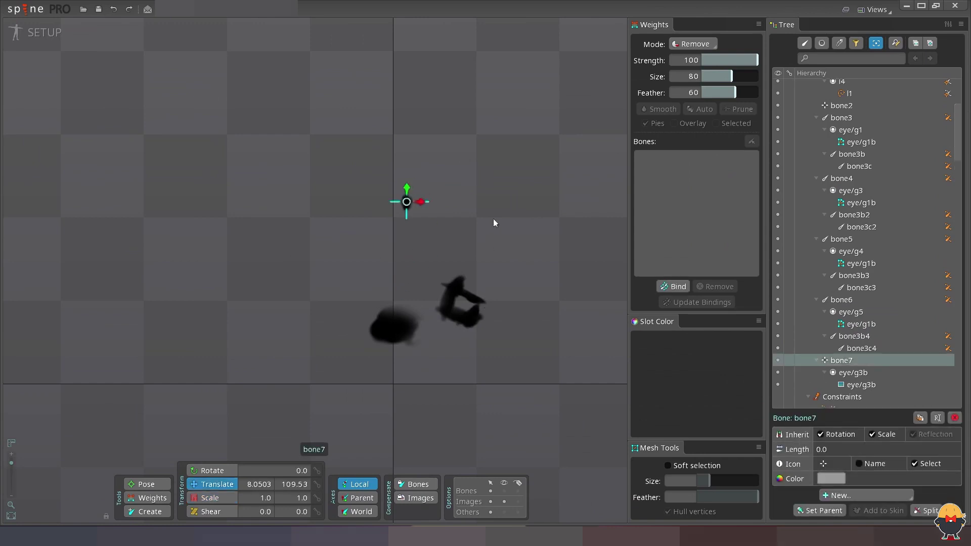
left_click_drag(456, 235, 463, 244)
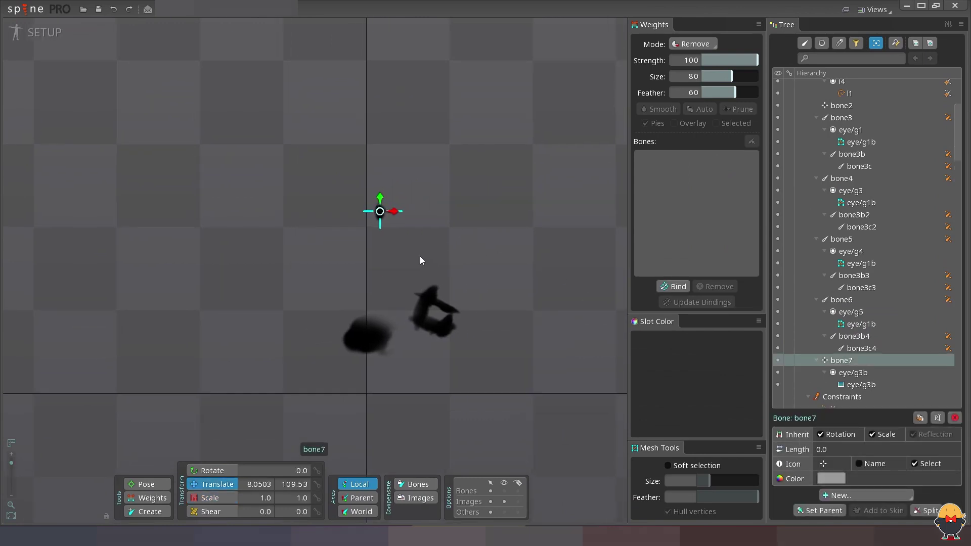
scroll(904, 210, "up", 5)
Parent bone7 under the new bone8, then switch back to animate mode with all tracks shown
left_click(829, 97)
left_click(379, 126)
left_click(380, 211)
key("p")
left_click(379, 144)
left_click(379, 239)
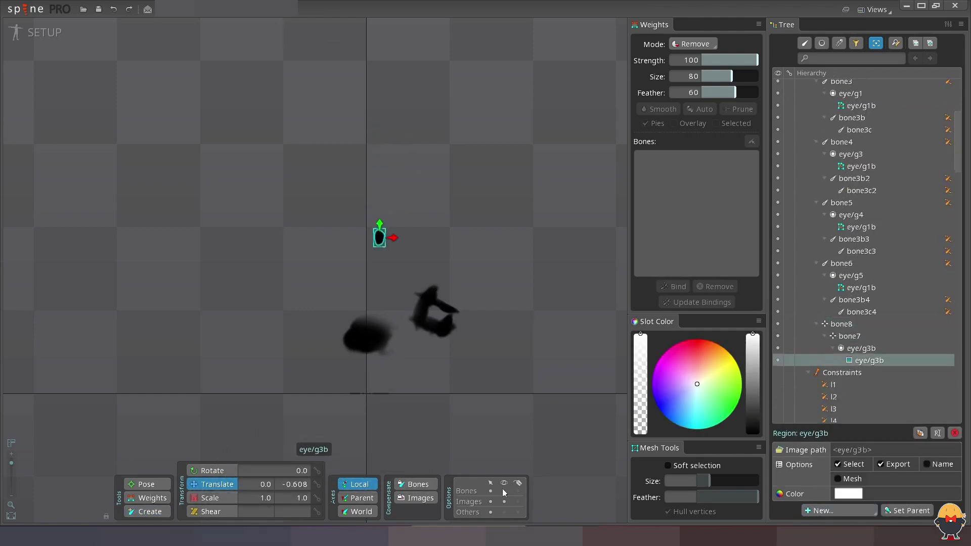
left_click(44, 32)
left_click(390, 456)
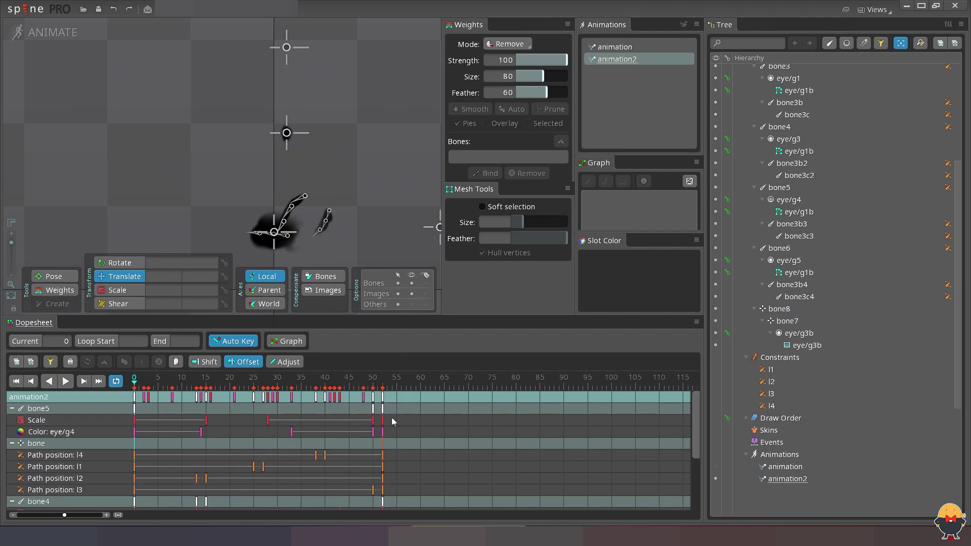
Hide the bones and key bone7's droplet dropping down at frame 60
left_click(65, 381)
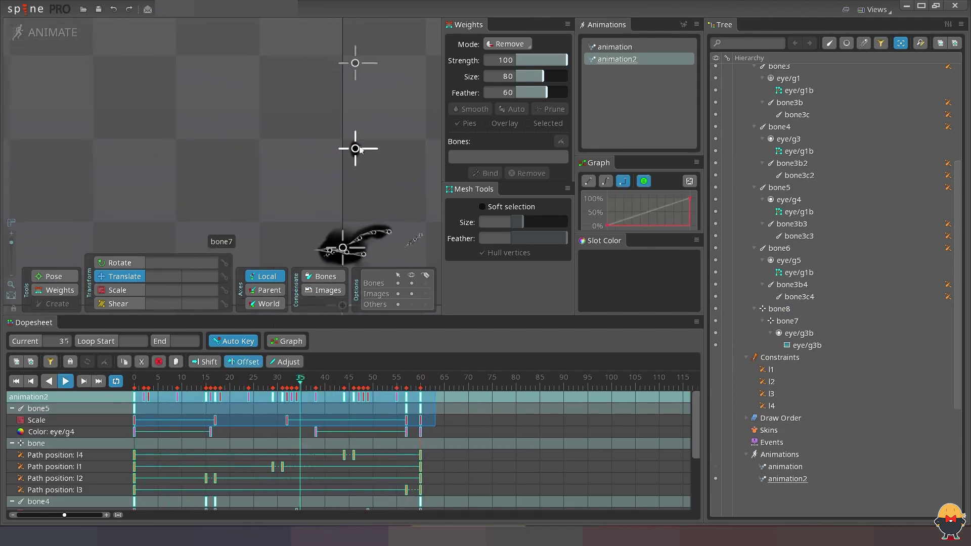
left_click(412, 284)
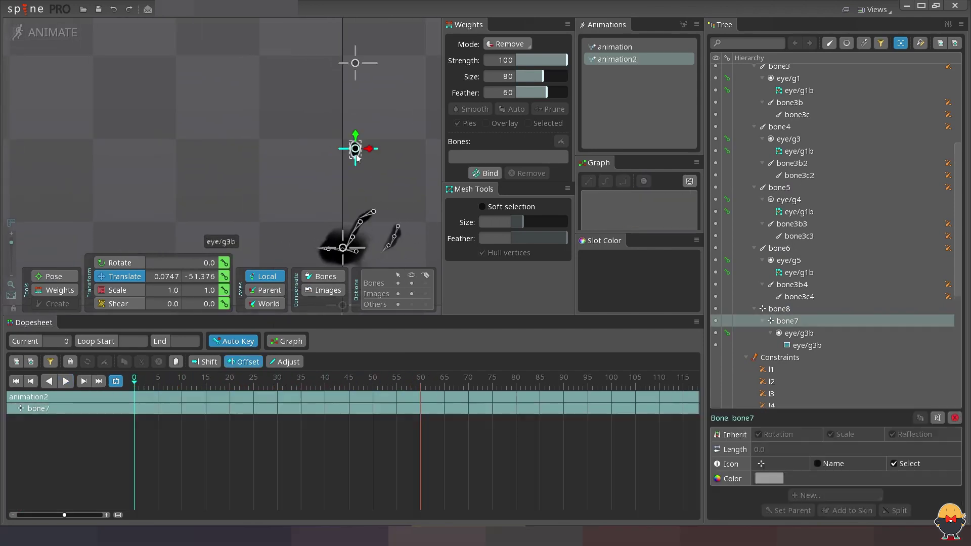
left_click_drag(445, 317, 446, 366)
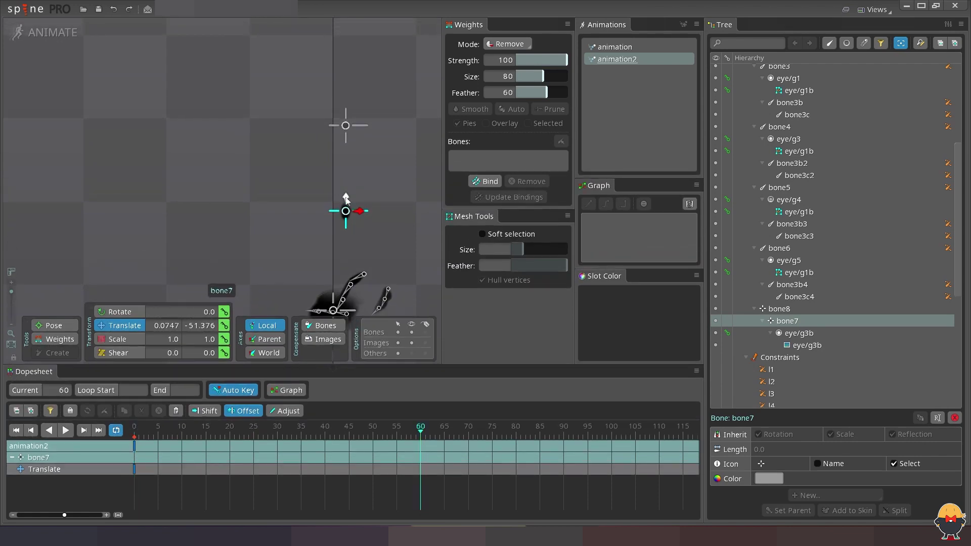
left_click_drag(346, 133, 346, 211)
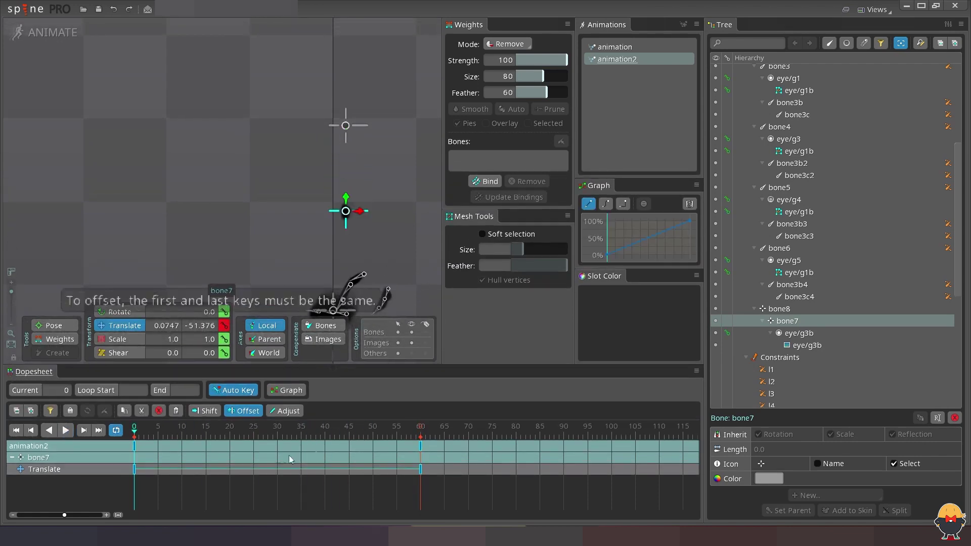
left_click(419, 458)
Paste bone7's translate keys onto bone8 at frame 15 and preview the droplets falling
key("ctrl+c")
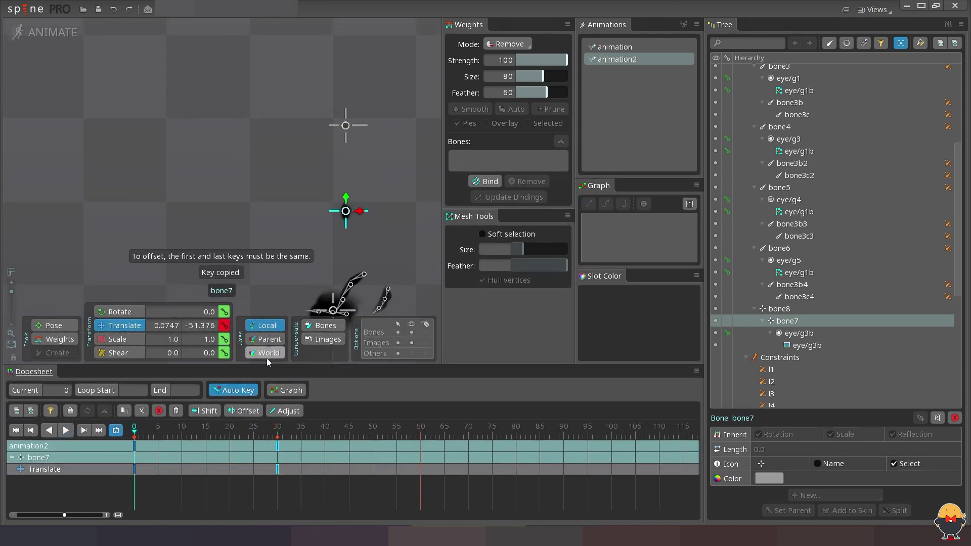
left_click(343, 131)
left_click(273, 428)
key("ctrl+v")
left_click(205, 429)
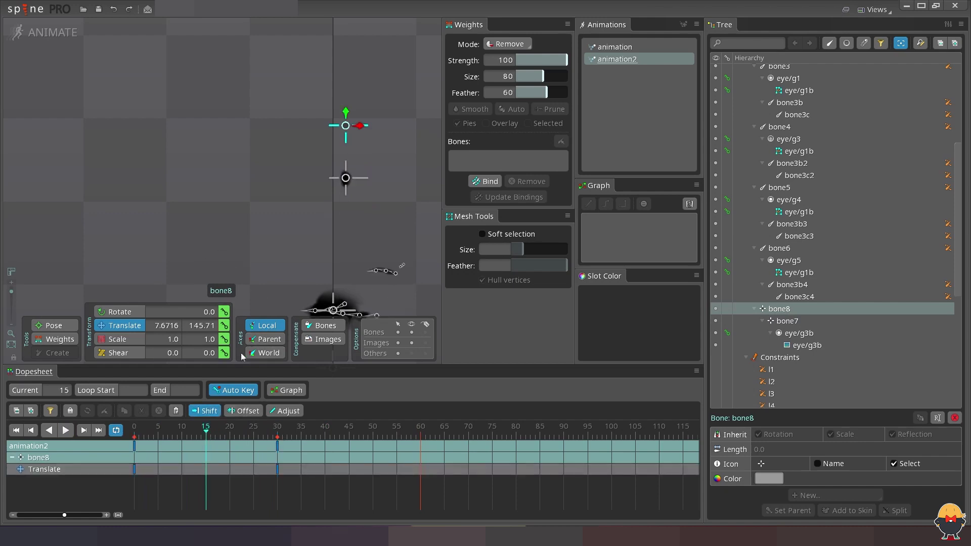
left_click_drag(132, 440, 263, 487)
key("space")
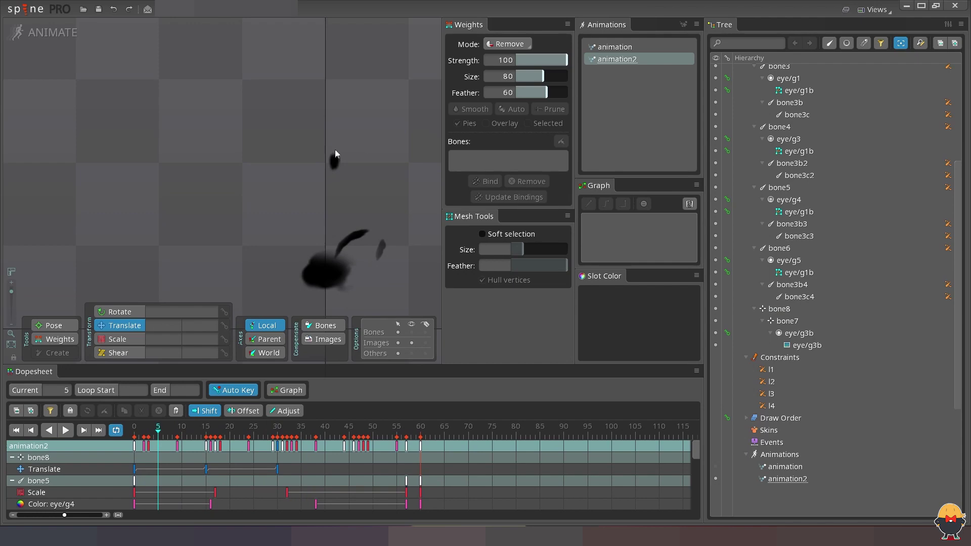
Return to setup mode with the bone7 droplet's eye/g3b attachment selected
left_click(334, 161)
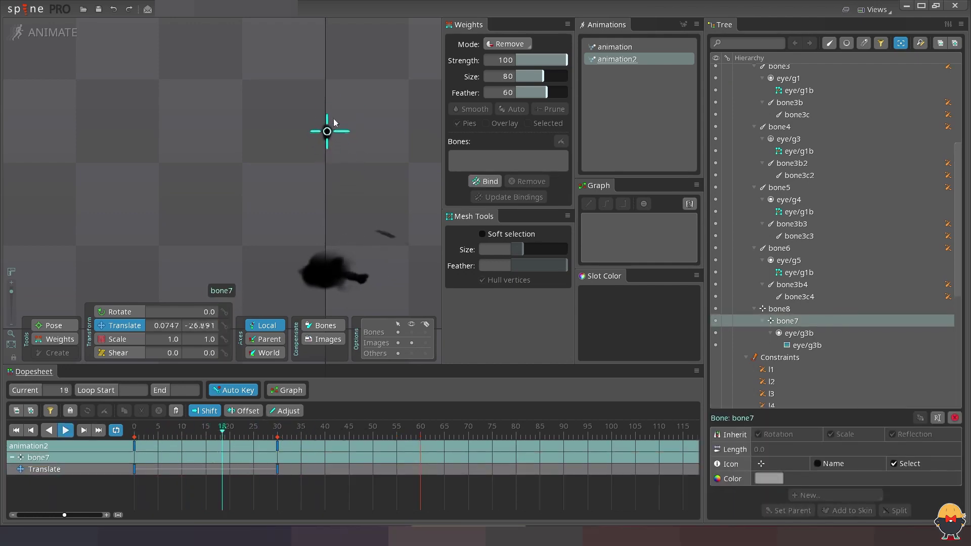
left_click(338, 87)
left_click(44, 32)
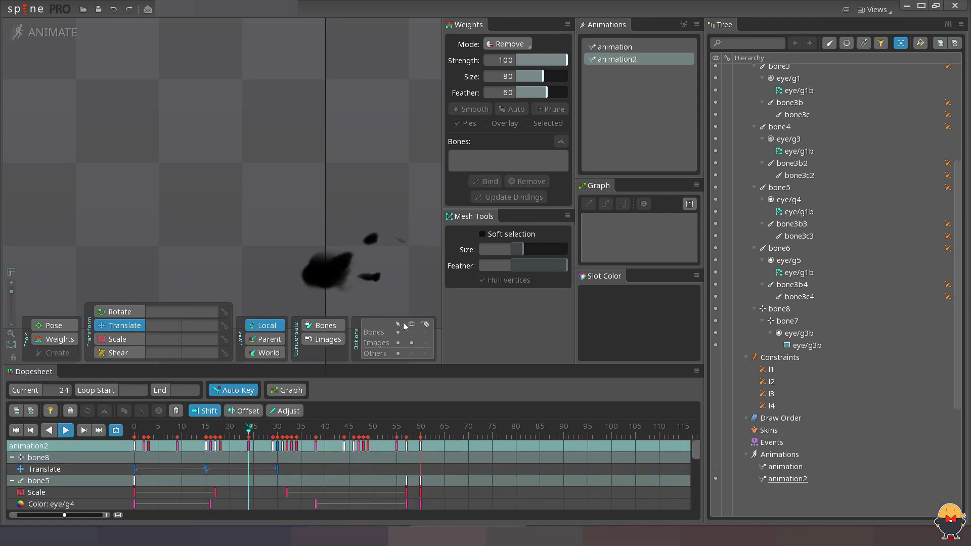
left_click(375, 244)
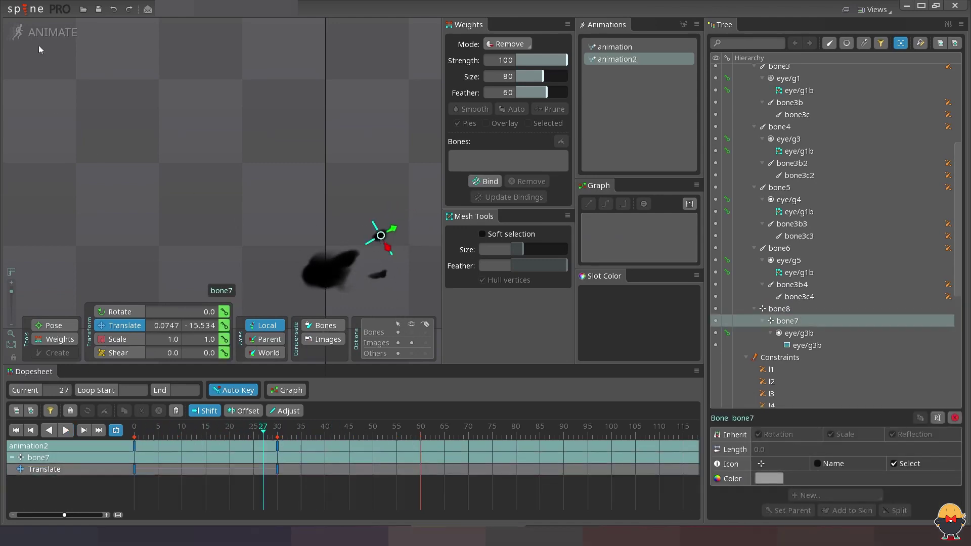
left_click(44, 32)
key("Down")
key("Down")
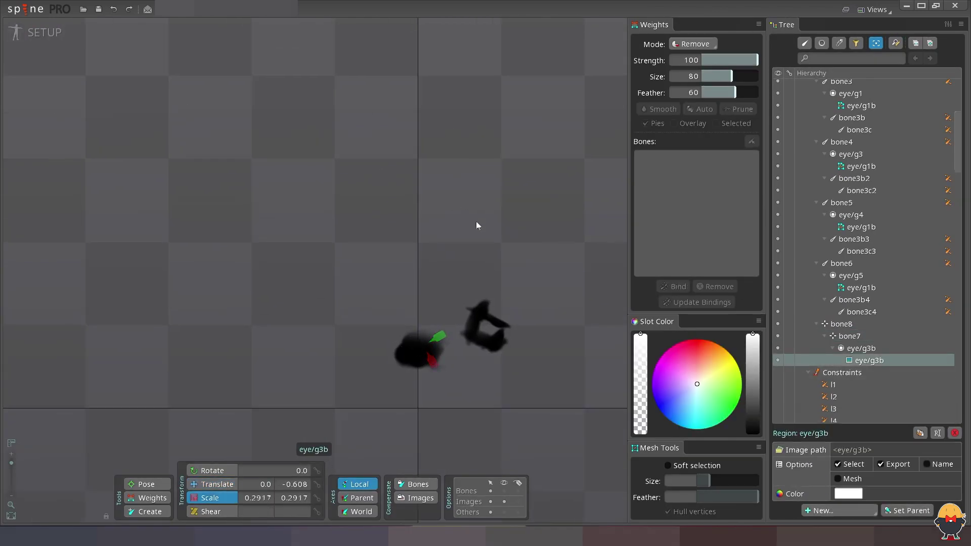
Key eye/g3b's slot colour, move that key to frame 6, and preview the fade
key("Tab")
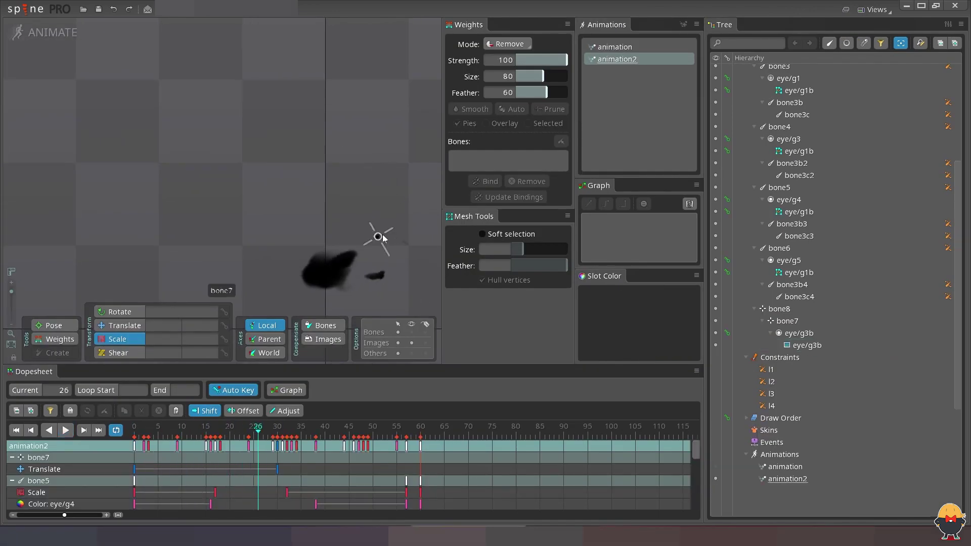
left_click(385, 239)
key("Down")
key("Down")
key("alt+Right")
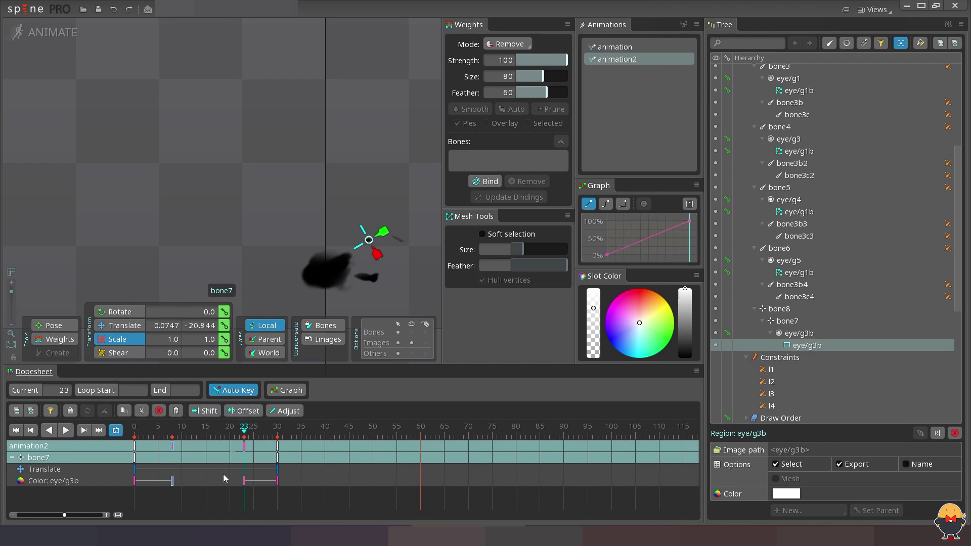
left_click_drag(286, 465, 147, 471)
key("Escape")
key("space")
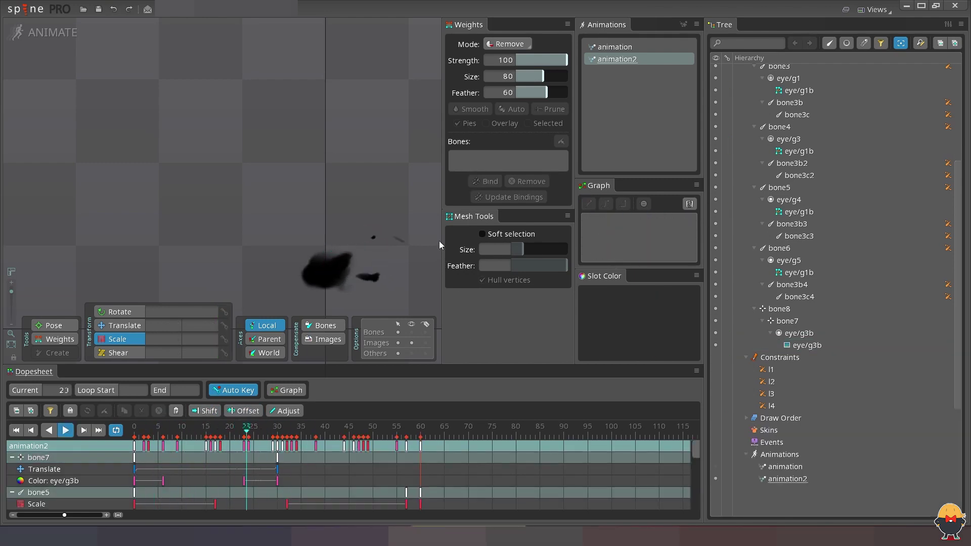
Duplicate the droplet bones with their keys in setup mode as bone9 and bone10
key("Tab")
key("ctrl+d")
key("Return")
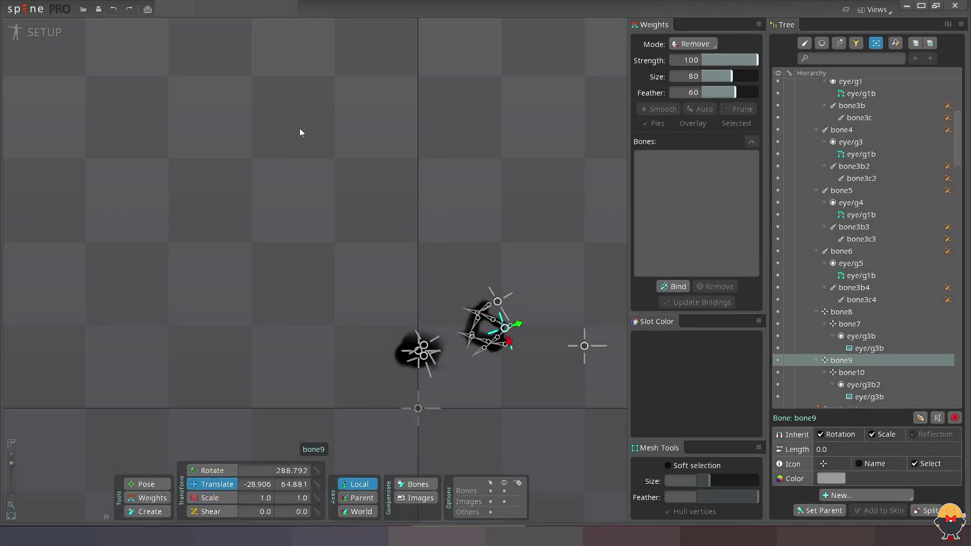
Shift bone9 and bone10's copied keys later in time and preview the timing
key("Tab")
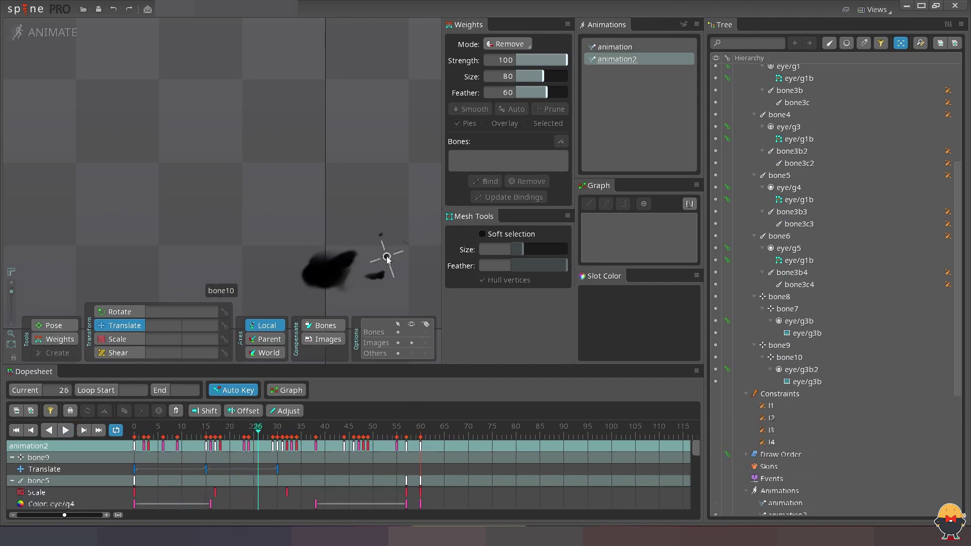
left_click(779, 345)
left_click_drag(306, 441, 181, 486)
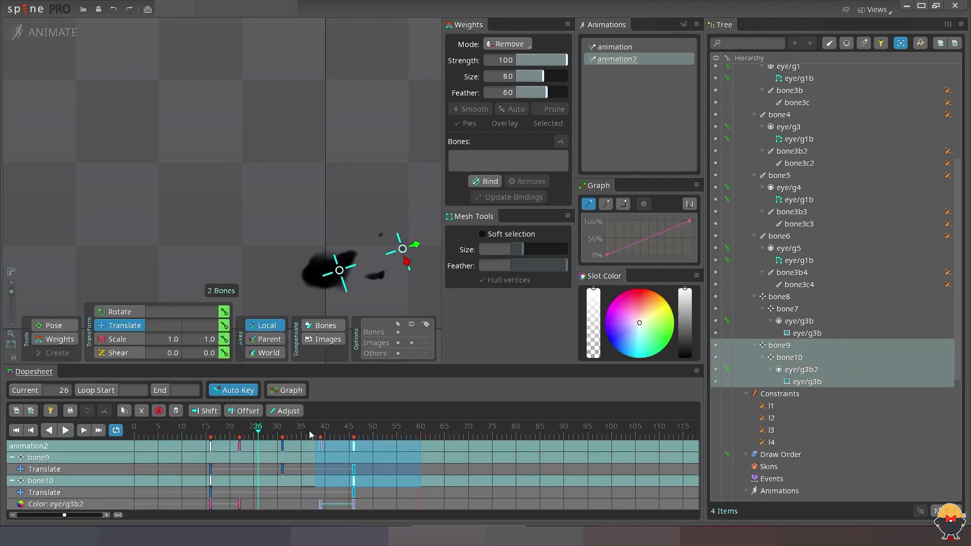
left_click_drag(298, 447, 308, 447)
key("space")
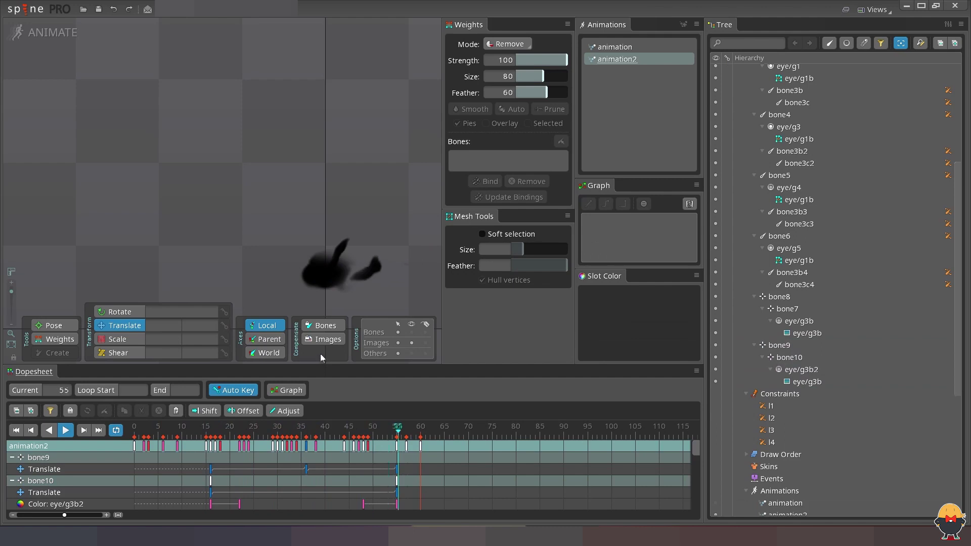
left_click_drag(227, 480, 209, 484)
key("Escape")
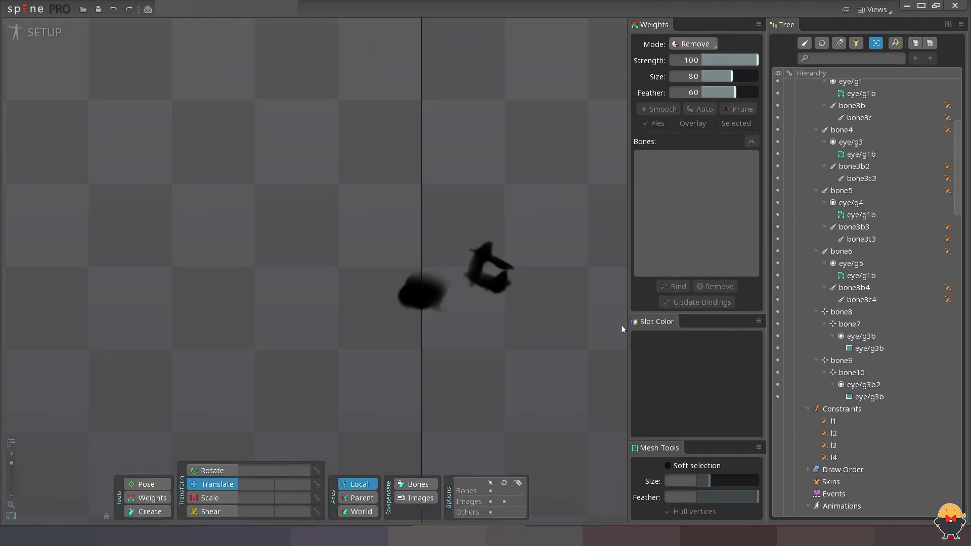
Duplicate the droplet again as bone11–bone12 and move it lower on the canvas
key("ctrl+d")
left_click(298, 294)
left_click_drag(551, 177, 541, 200)
left_click(43, 32)
left_click(807, 381, "shift")
left_click(292, 431)
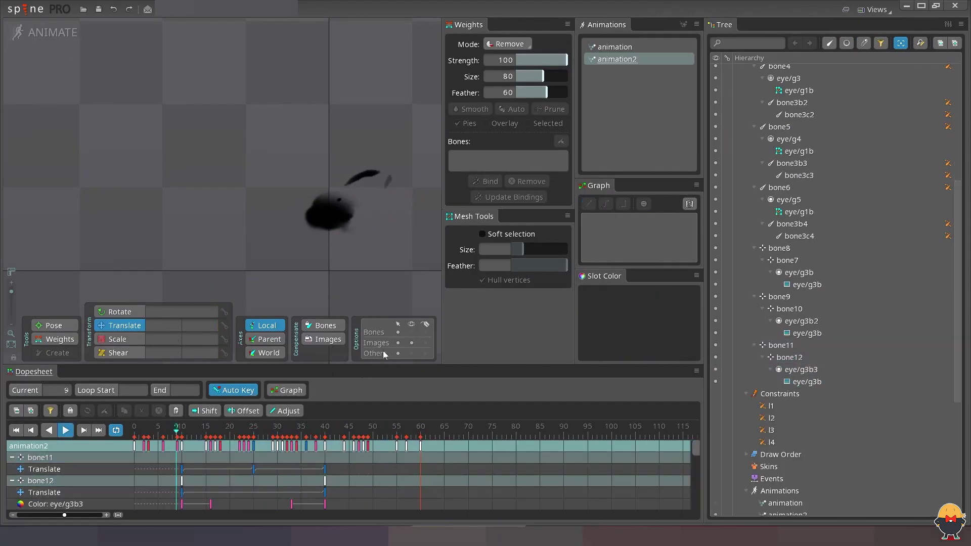
Select the three eye/g3b regions and save the project
left_click(43, 32)
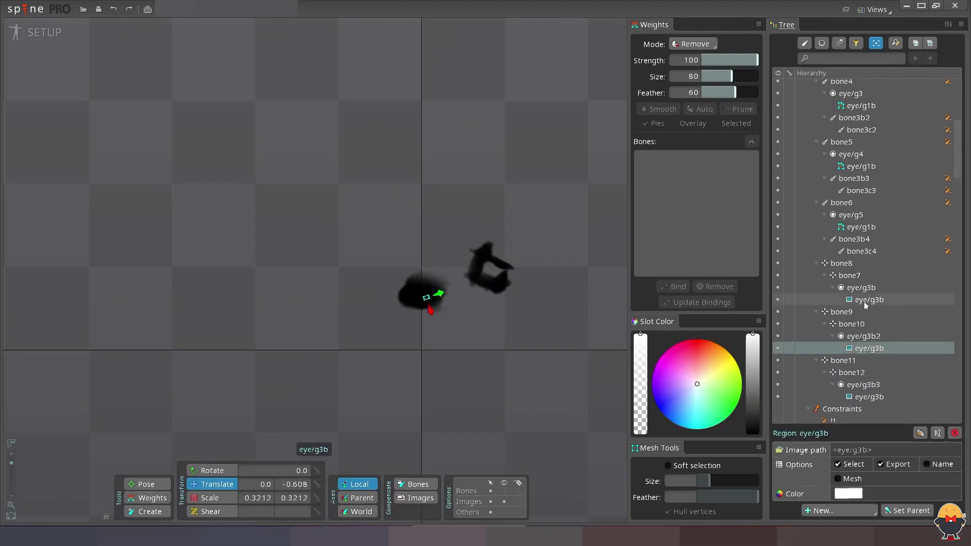
left_click(868, 300, "ctrl")
left_click(868, 396, "ctrl")
left_click(48, 33)
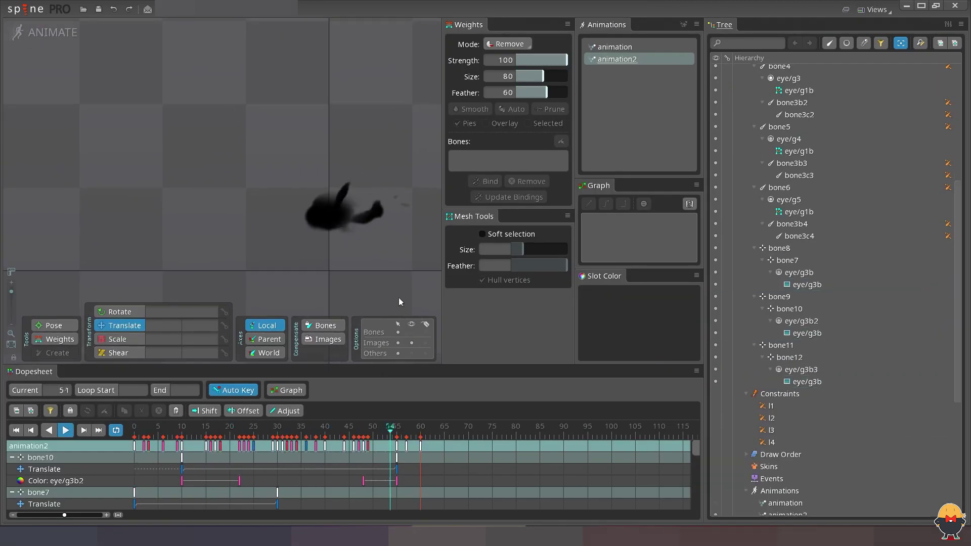
left_click(43, 32)
key("ctrl+s")
left_click(373, 263)
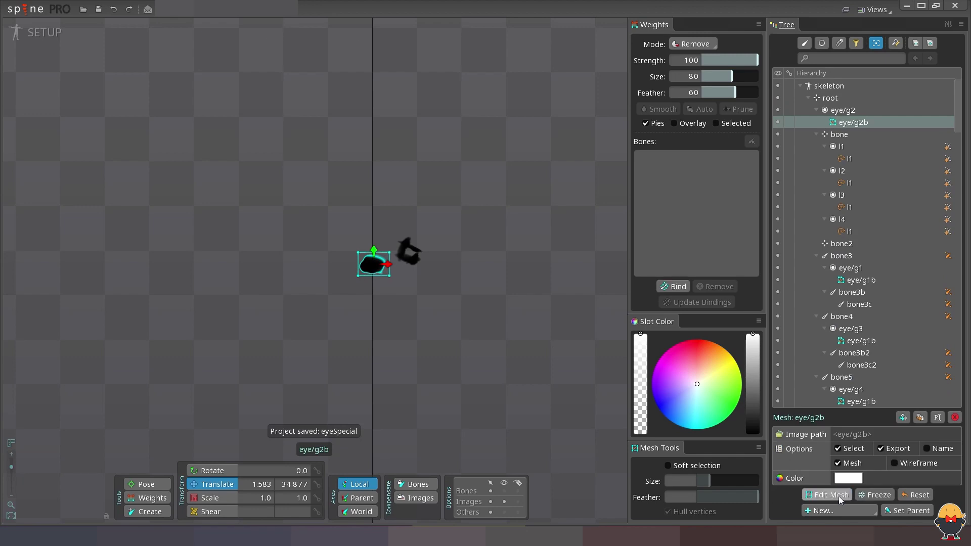
Rebuild eye/g2b as a 21-vertex mesh with hull and interior vertices, then save
scroll(391, 258, "up", 5)
left_click(387, 247)
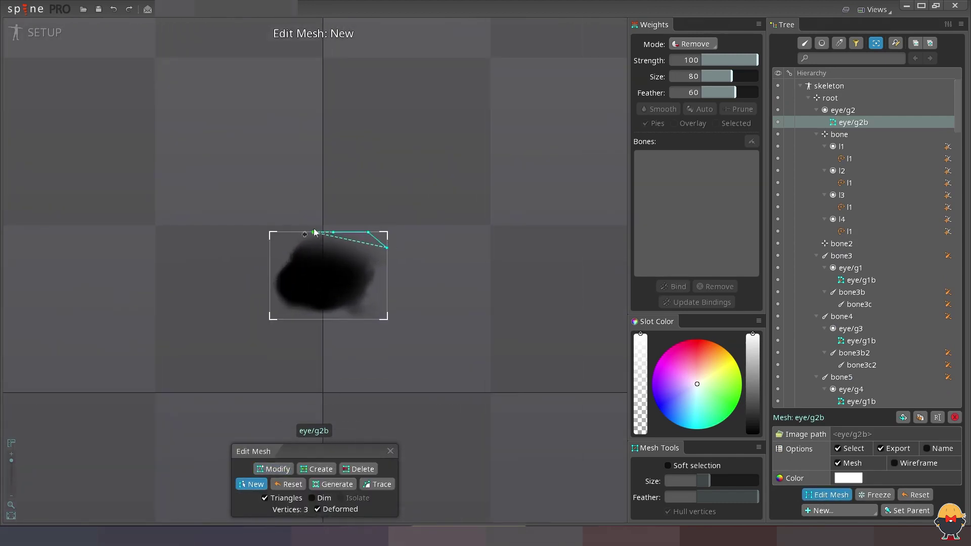
left_click(388, 267)
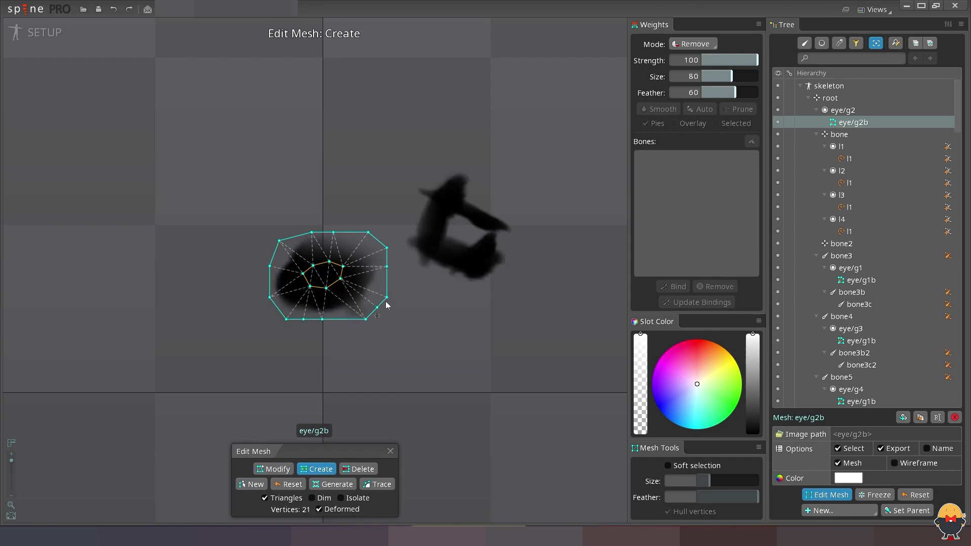
left_click(393, 455)
key("ctrl+s")
left_click(442, 304)
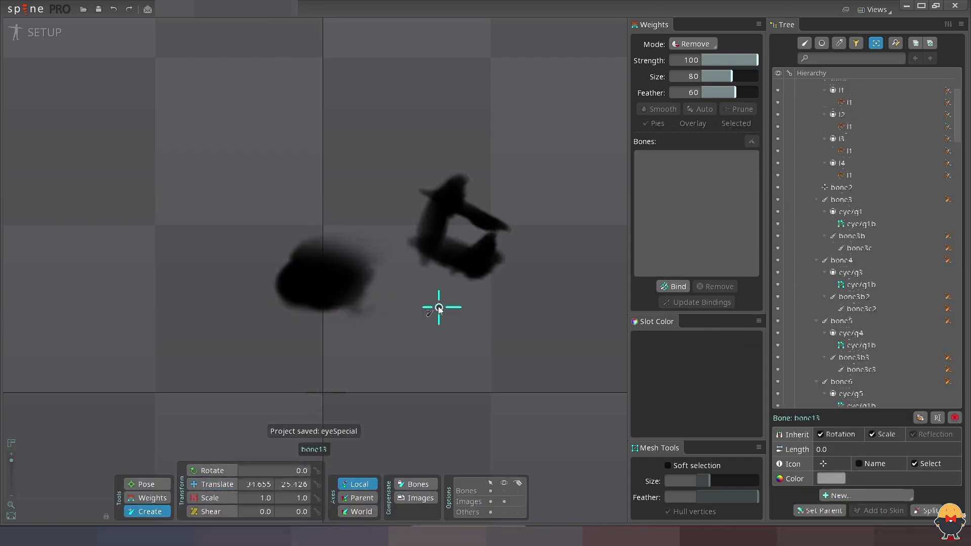
Try reparenting the blob's slot, then delete the extra bone13 and save
left_click(364, 310)
left_click(907, 510)
left_click(324, 276)
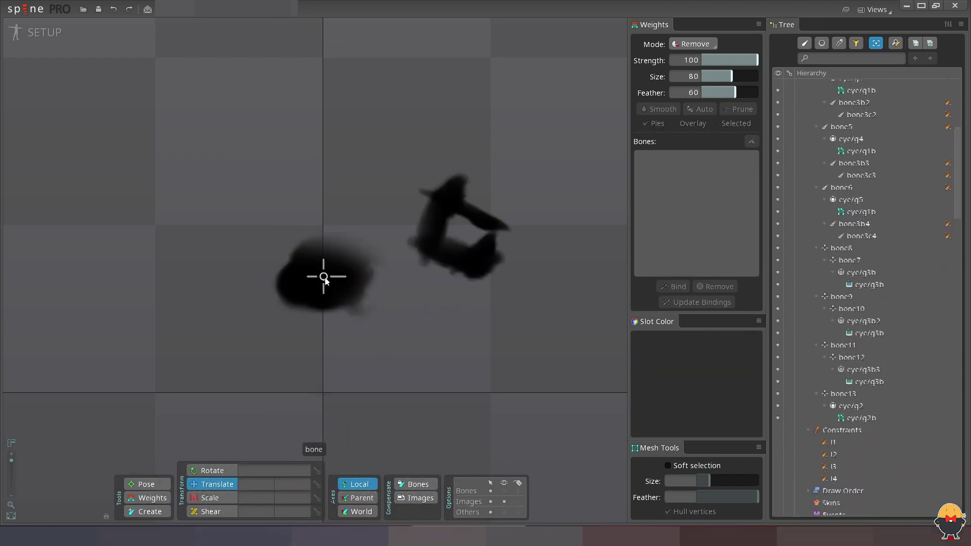
left_click(310, 287)
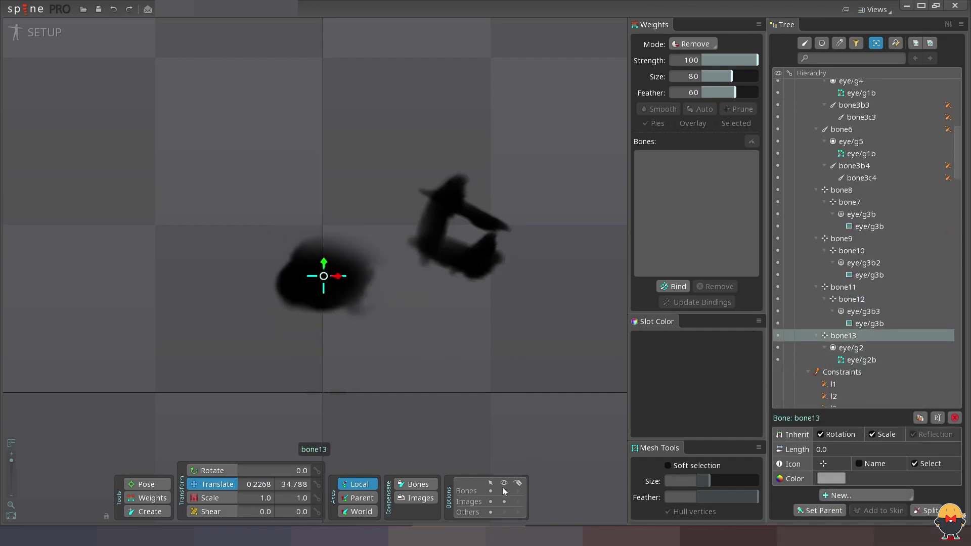
key("ctrl+z")
key("ctrl+z")
key("ctrl+z")
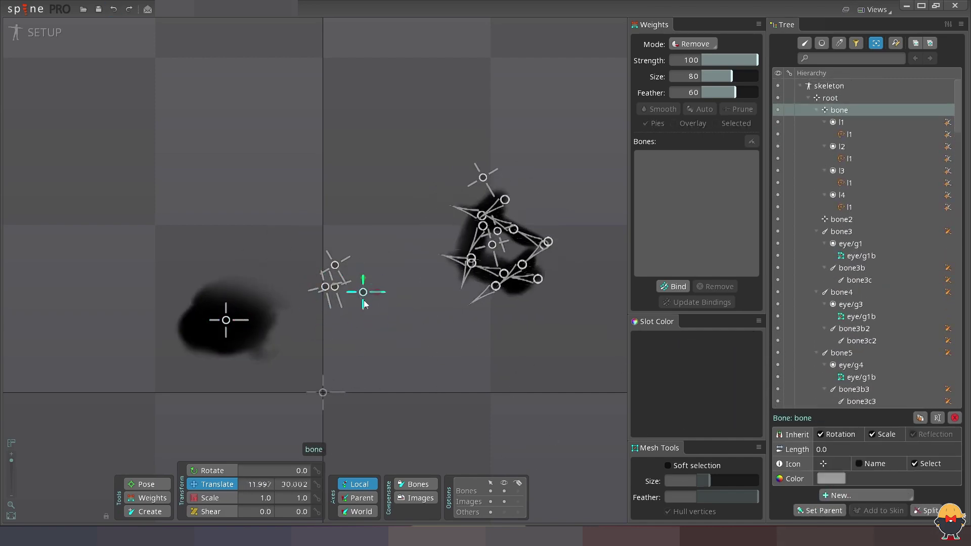
key("ctrl+y")
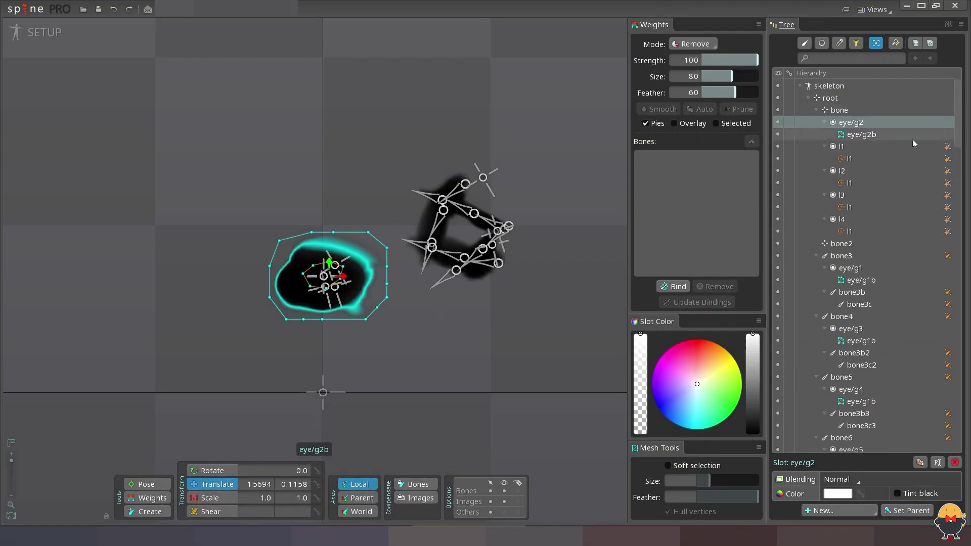
scroll(953, 238, "down", 10)
scroll(953, 238, "up", 10)
key("Delete")
key("Escape")
key("ctrl+s")
Create bones on the blob under the parent bone and bind them to the eye/g2b mesh
left_click(840, 111)
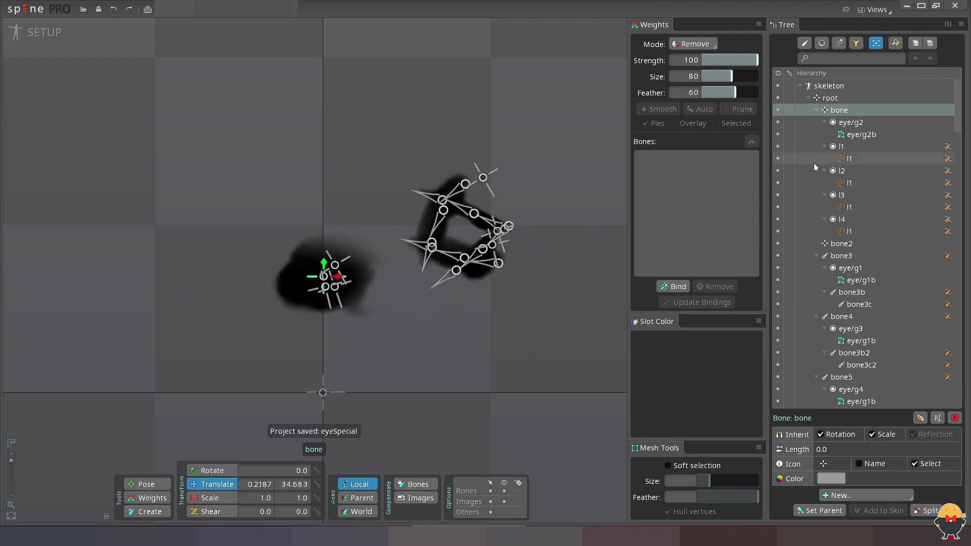
key("n")
left_click(358, 275)
left_click(324, 249)
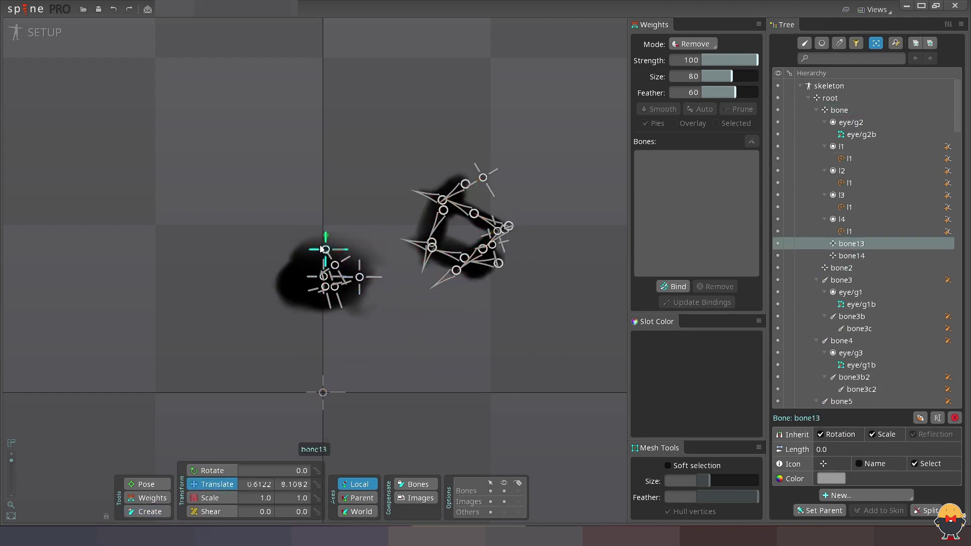
left_click(323, 300)
left_click(381, 316)
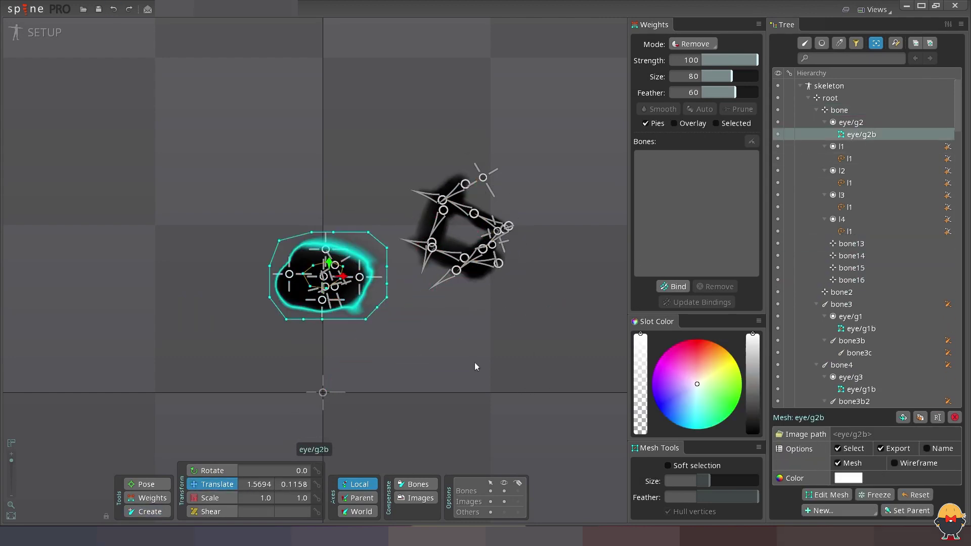
left_click(673, 286)
left_click(839, 110)
left_click(316, 253)
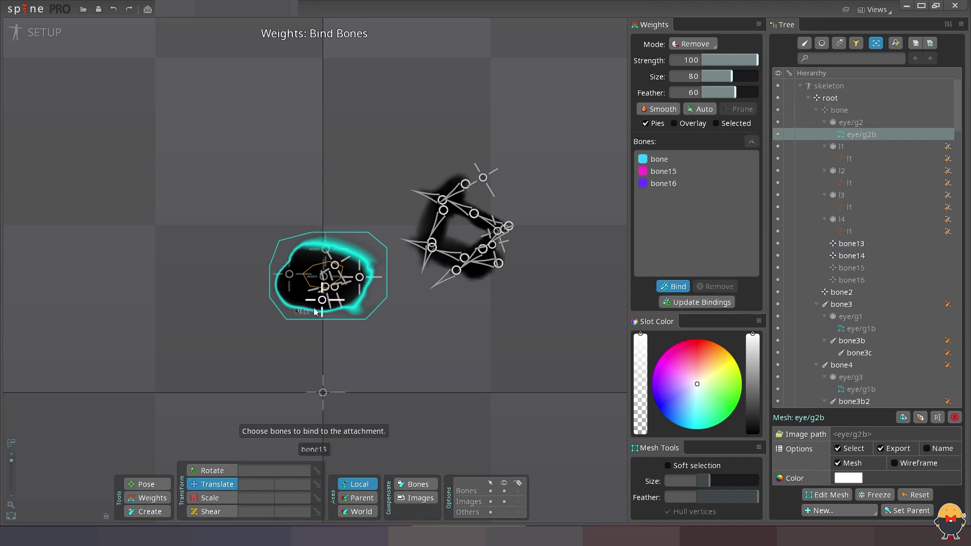
key("ctrl+s")
left_click(326, 250)
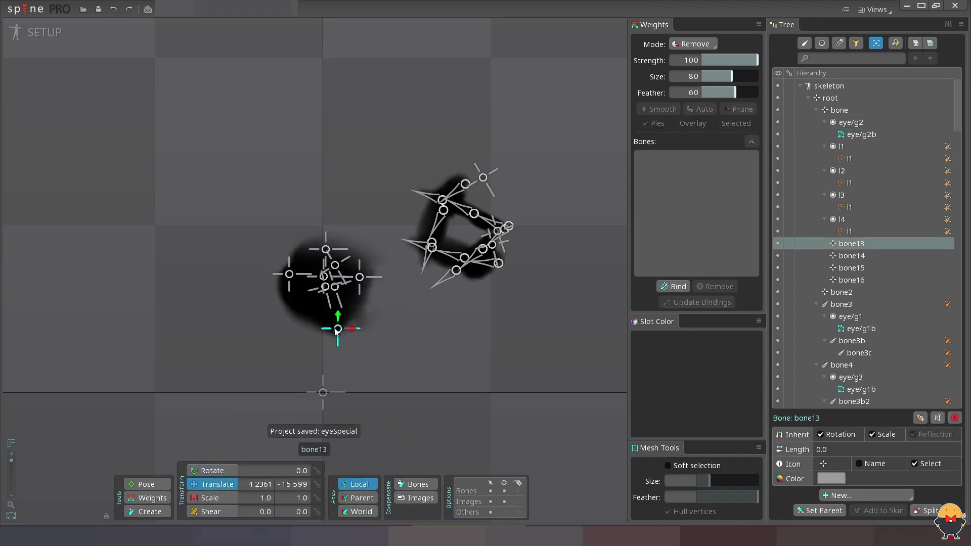
Select bone13 through bone16 and switch to animate mode
left_click(322, 300, "ctrl")
left_click(290, 277)
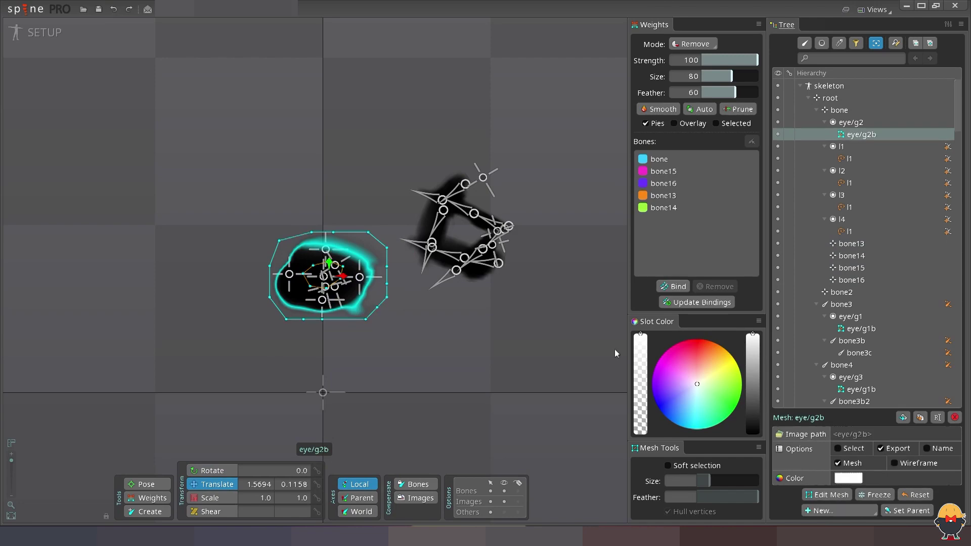
left_click(326, 250)
left_click(289, 273, "ctrl")
left_click(360, 277, "ctrl")
key("Tab")
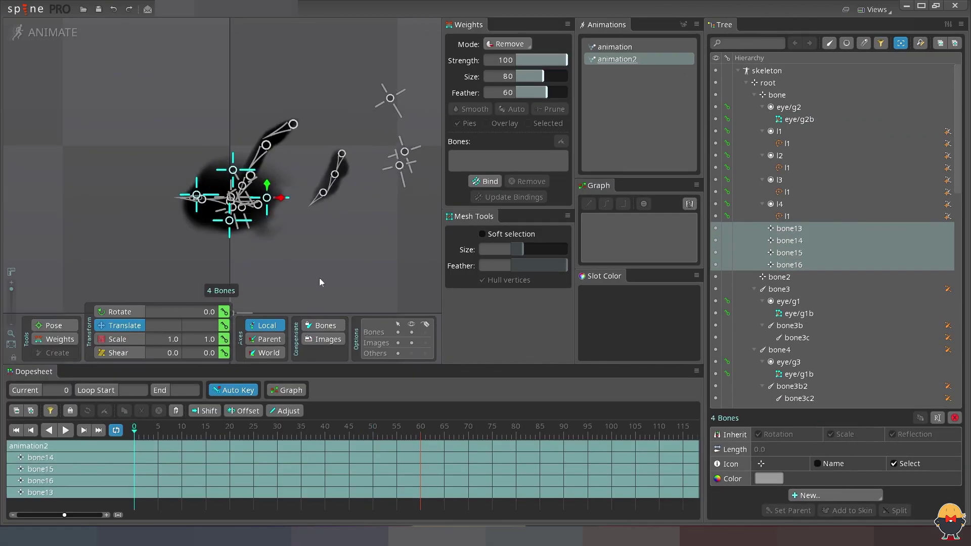
Key the blob bones' scale at frame 30 and preview the pulse
left_click(224, 325)
left_click_drag(253, 435, 277, 435)
key("b")
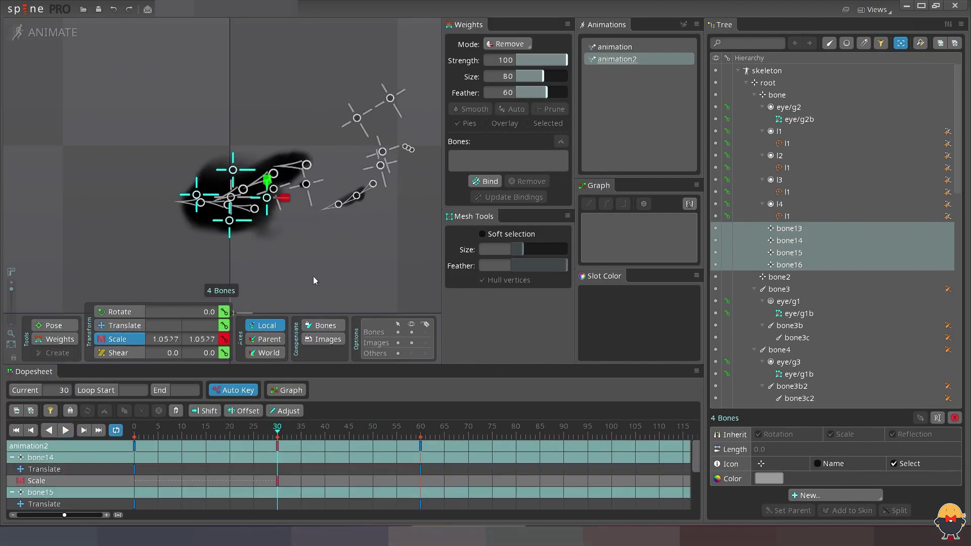
key("ctrl+z")
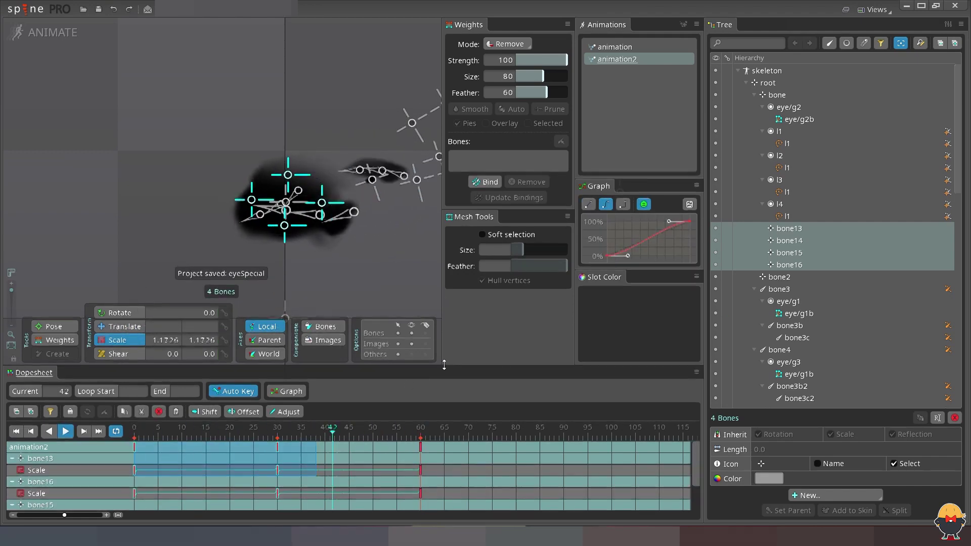
key("space")
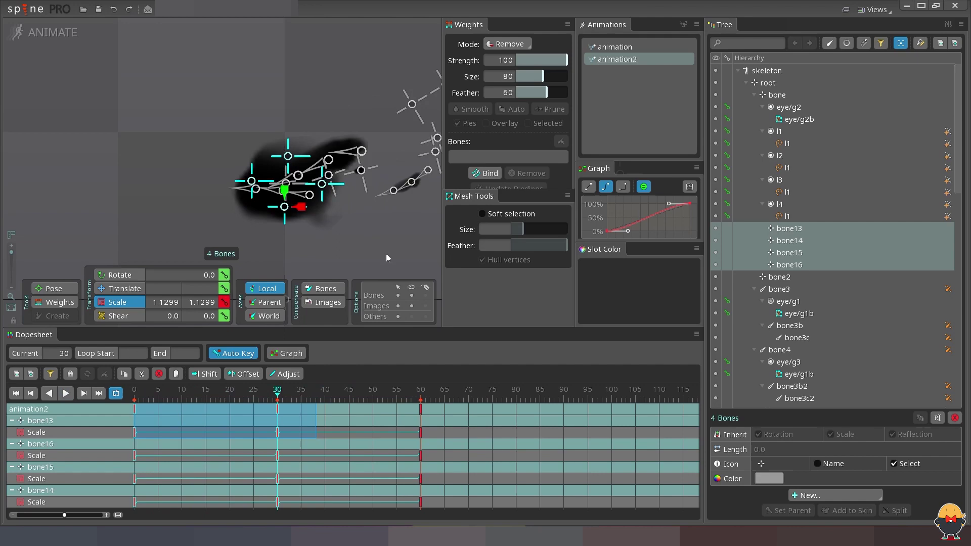
key("space")
Retime bone14, bone15 and bone16's scale keys individually and preview the pulse
left_click(322, 163)
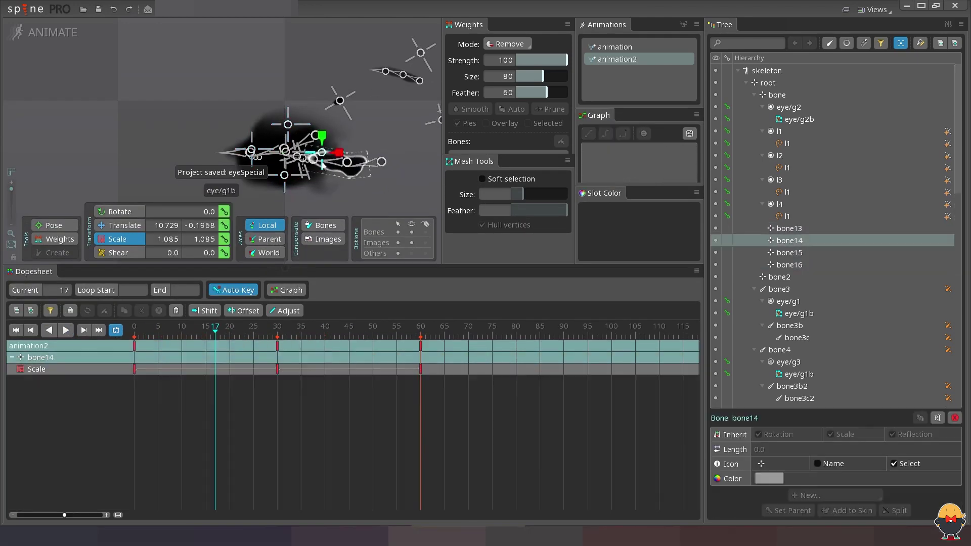
key("Down")
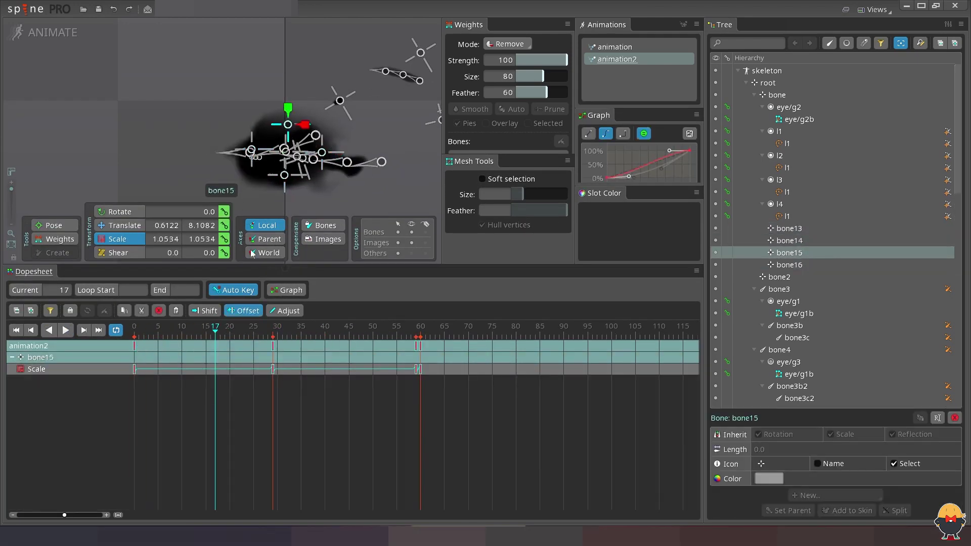
key("Down")
key("space")
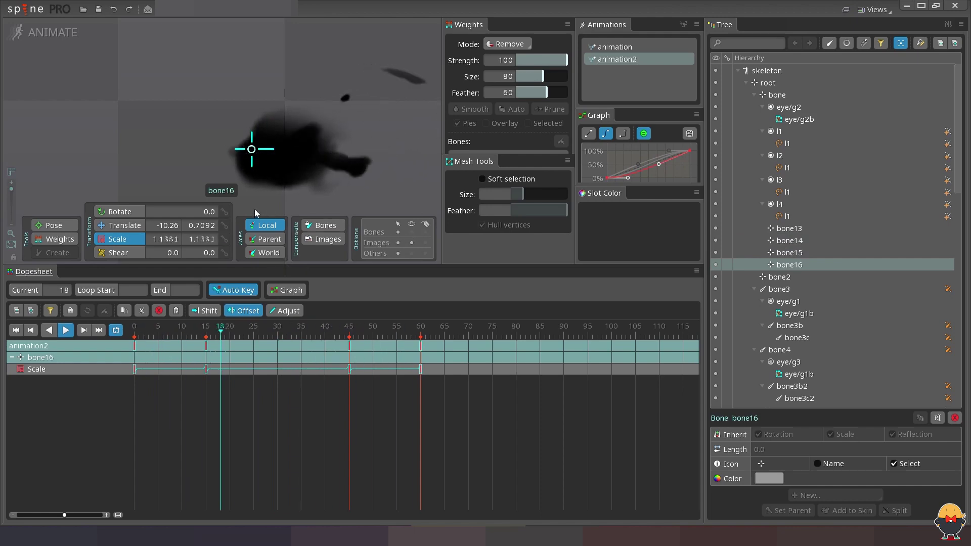
left_click_drag(445, 264, 445, 351)
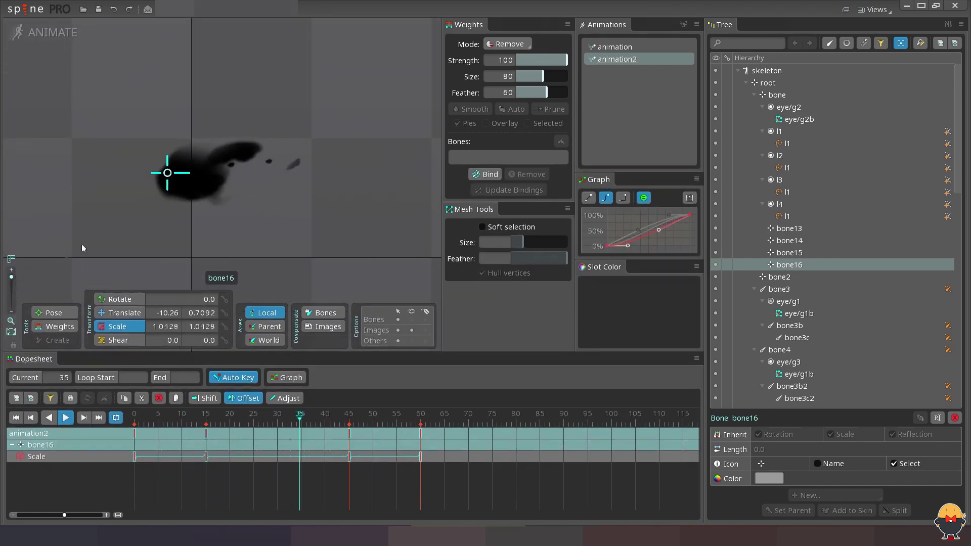
left_click(253, 268)
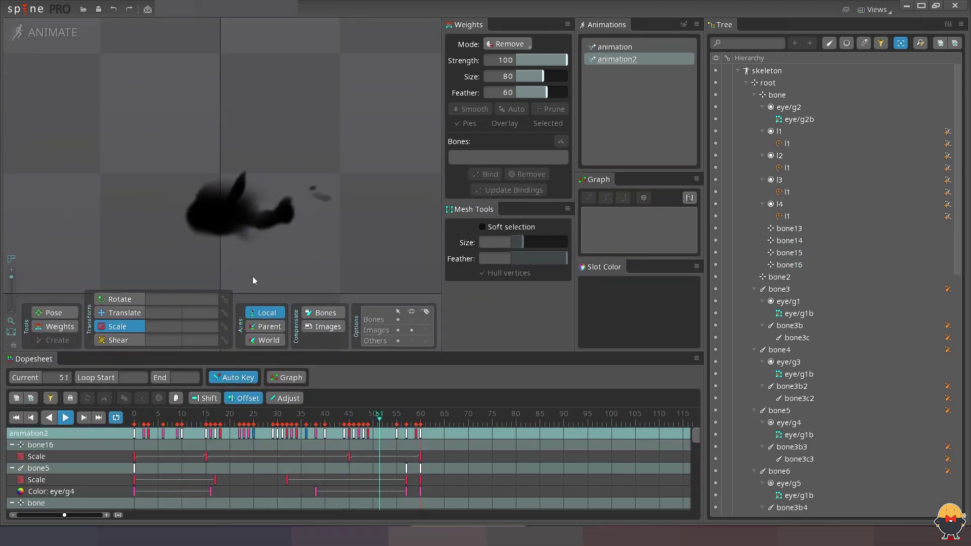
key("ctrl+y")
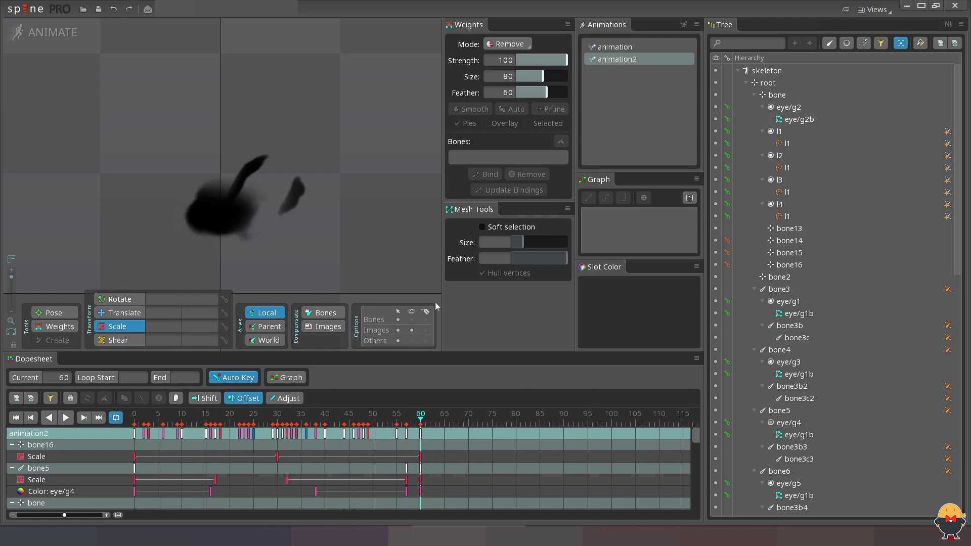
Select bone13–bone16, gather their scale keys from frames 0 to 40, and save
left_click(246, 210)
left_click(219, 227, "ctrl")
left_click(196, 208, "ctrl")
left_click(222, 192, "ctrl")
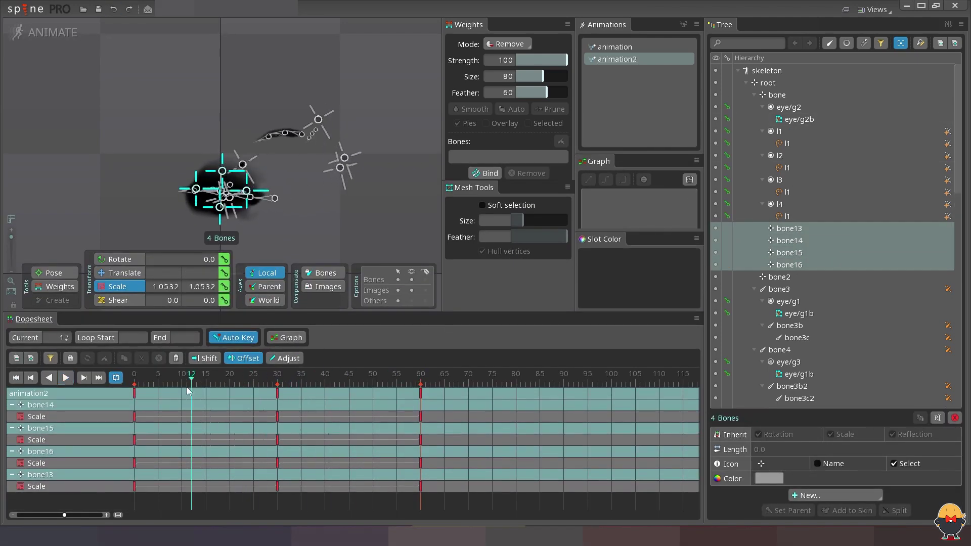
key("space")
key("space")
left_click_drag(325, 456, 135, 389)
key("ctrl+s")
key("Escape")
Review bone15's and bone16's staggered scale keys during playback
left_click(150, 403)
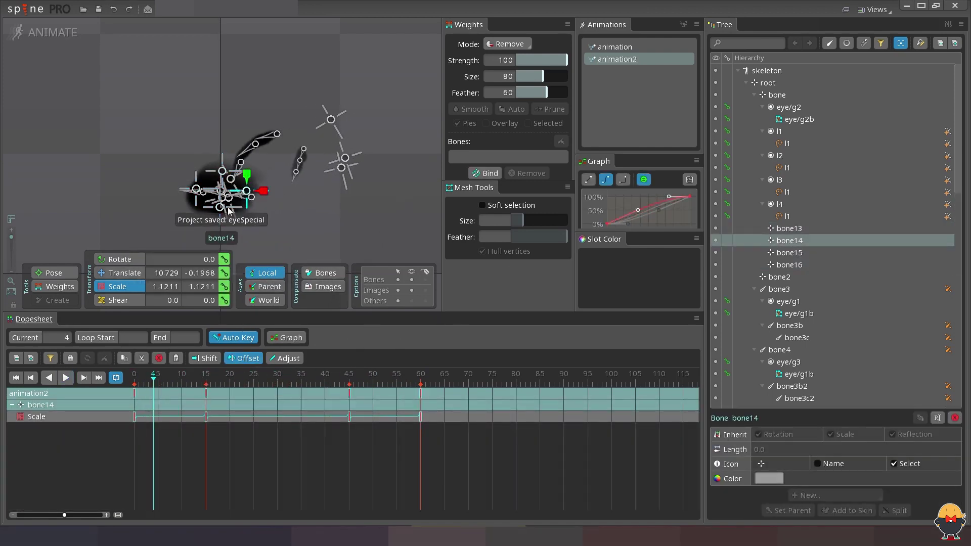
left_click(196, 189)
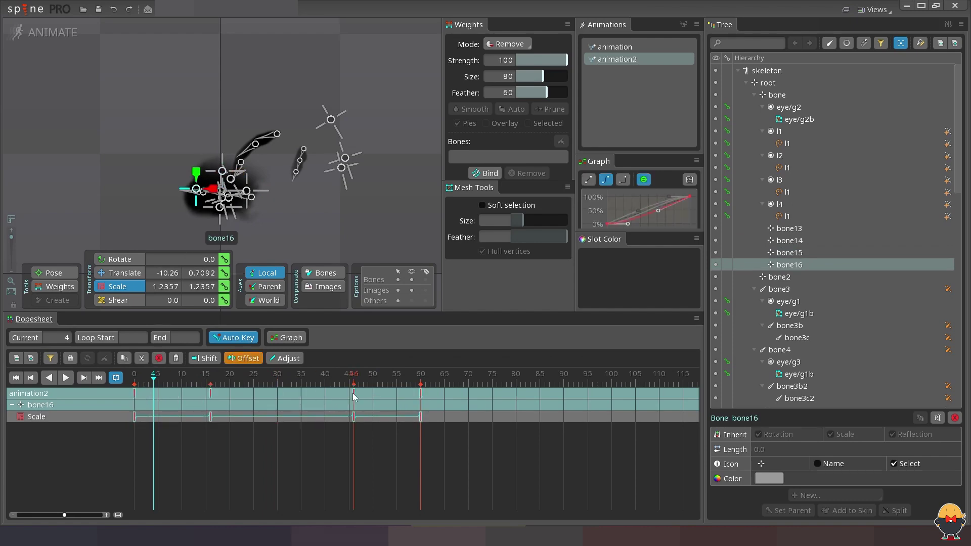
key("space")
left_click(355, 244)
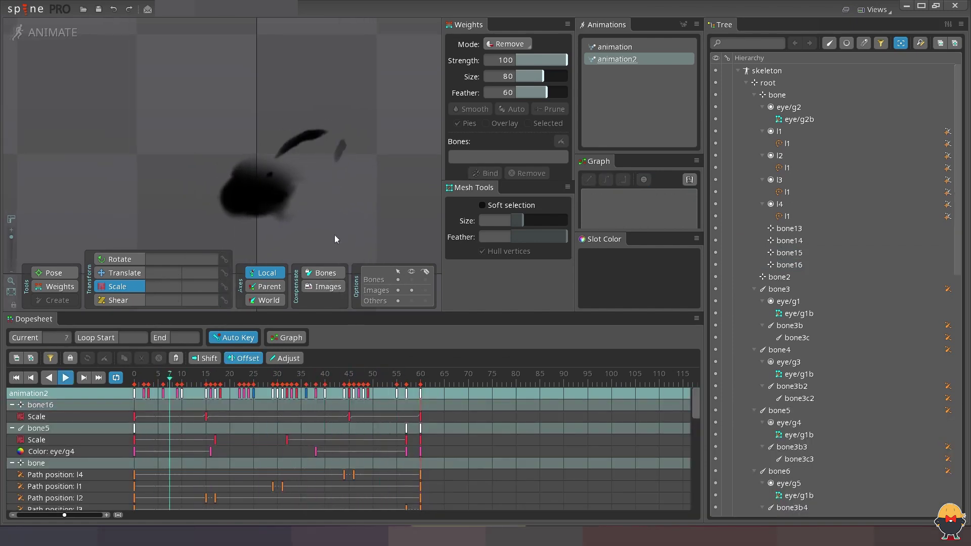
Delete bone9's translate keys at frames 25 and 36
left_click(359, 183)
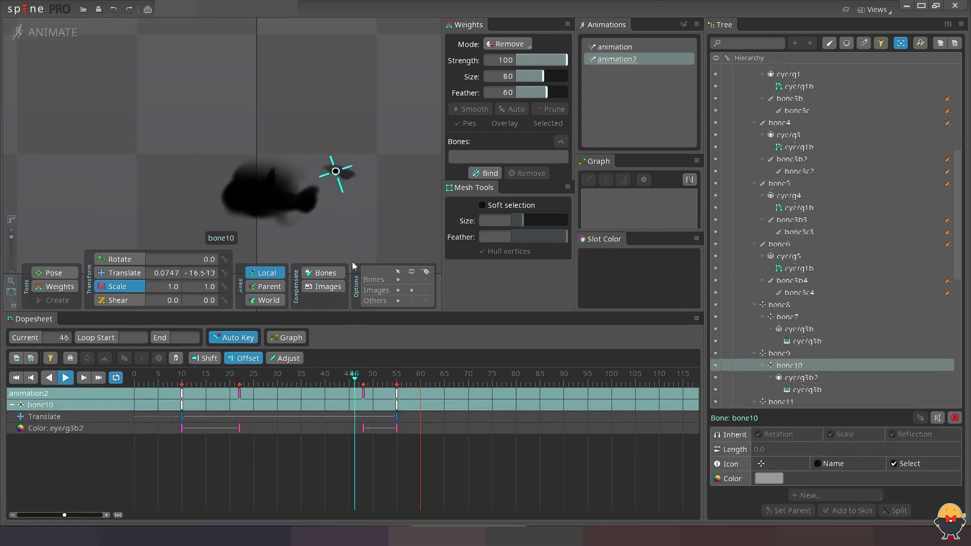
left_click(410, 281)
left_click_drag(282, 378, 254, 386)
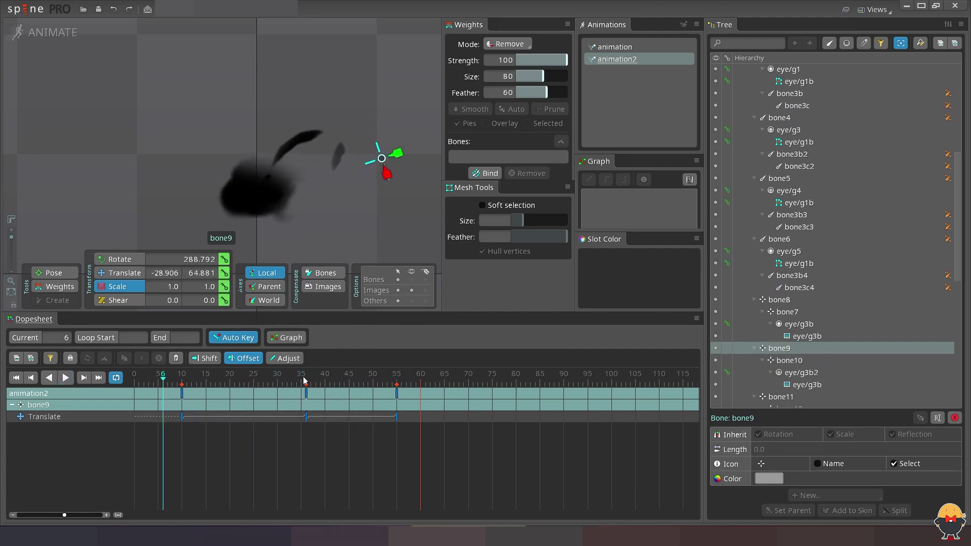
left_click(325, 273)
key("v")
left_click_drag(336, 458, 237, 383)
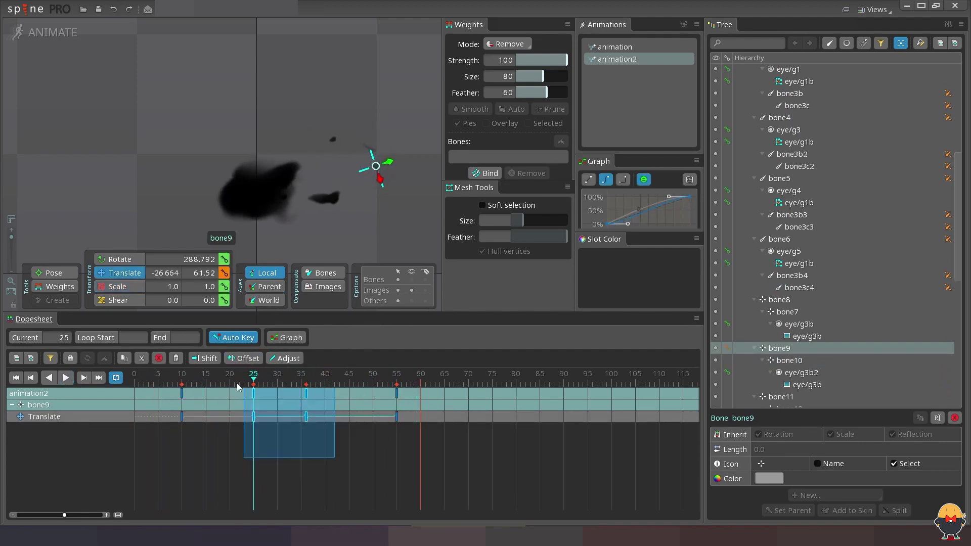
key("Delete")
Add a bone9 translate key at frame 40 and shift the frame-25 key to about 22
left_click(322, 383)
left_click_drag(386, 170, 380, 163)
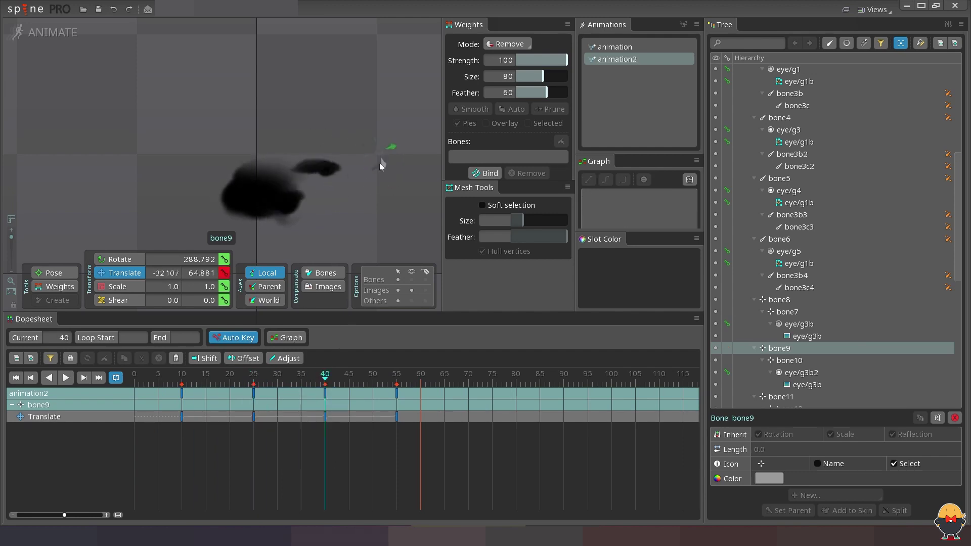
left_click_drag(339, 432, 135, 390)
key("space")
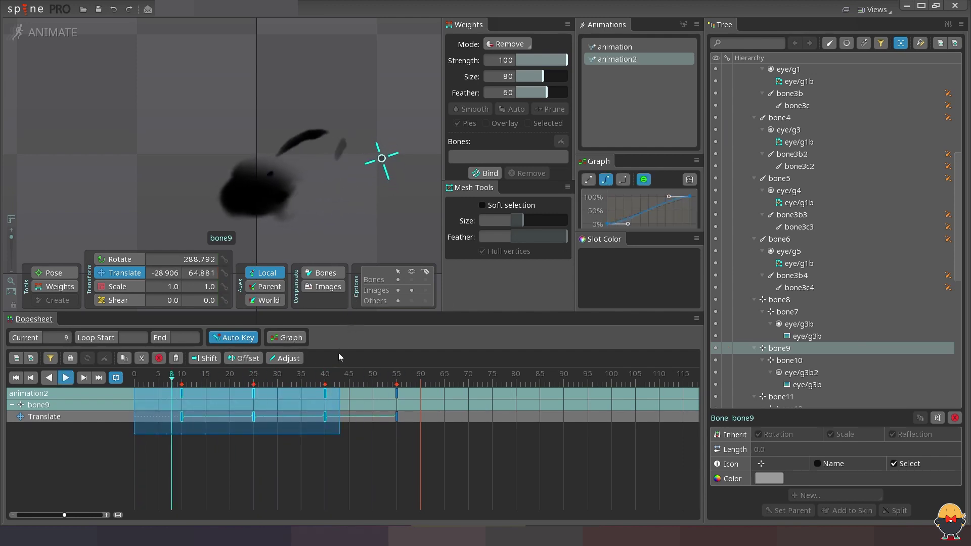
left_click_drag(253, 417, 239, 417)
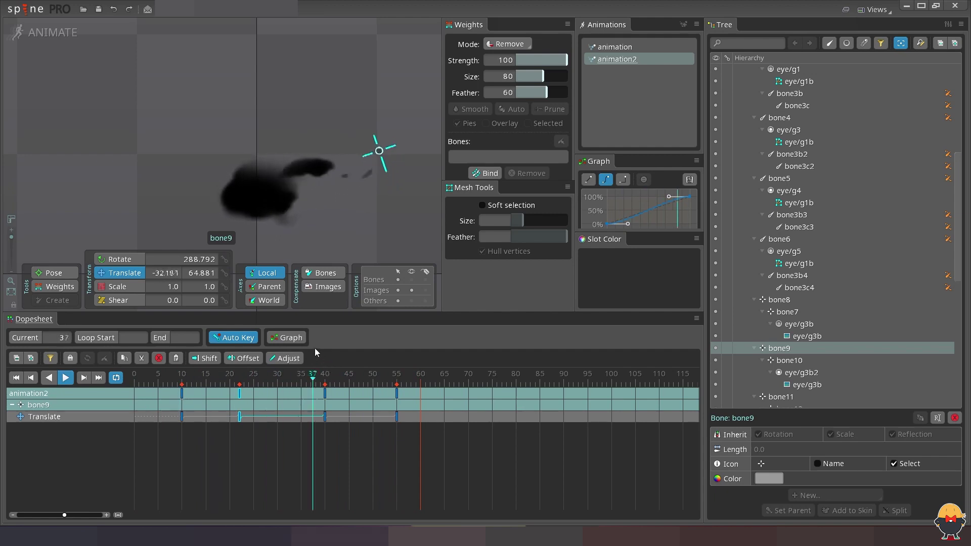
key("space")
Compare bone8's and bone9's key timing across frames 0–48 during playback
left_click(782, 301)
left_click(172, 378)
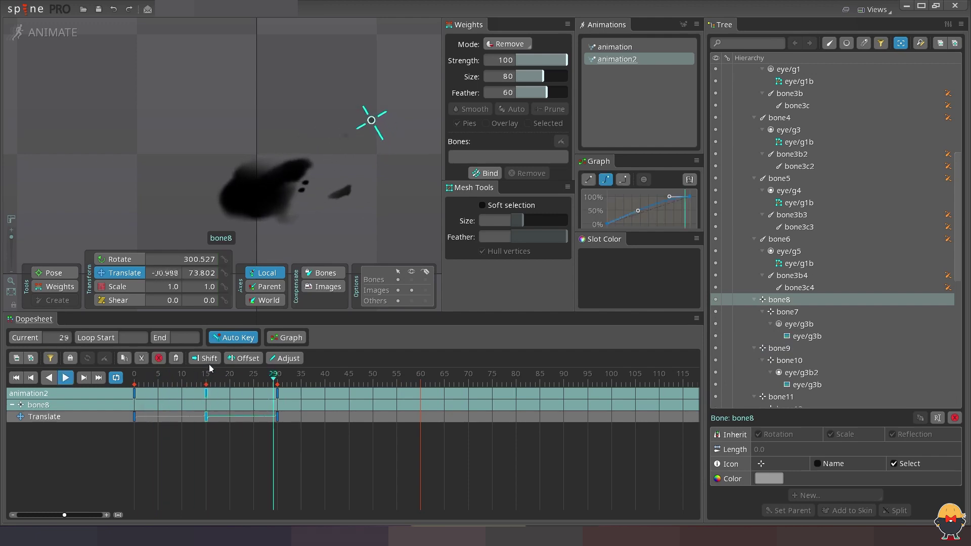
left_click_drag(240, 434, 101, 357)
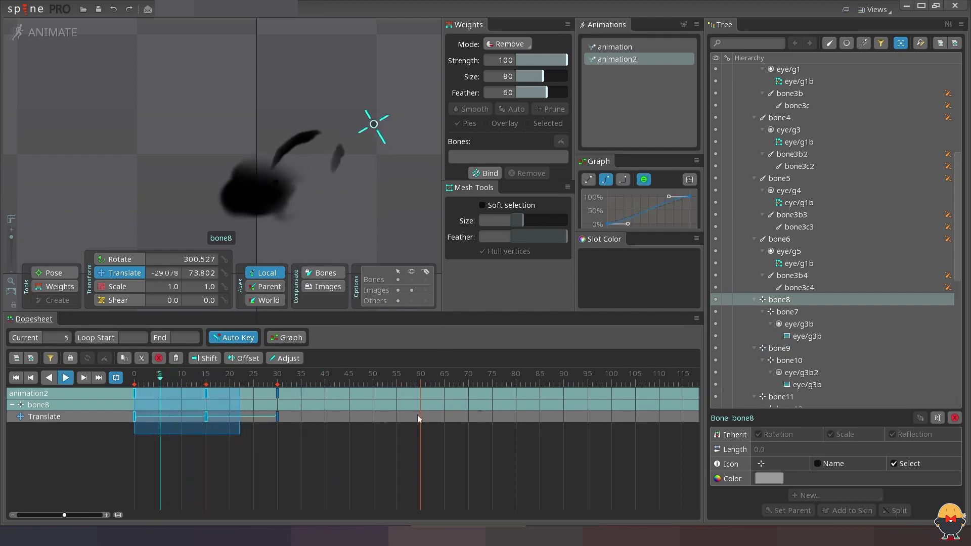
left_click(381, 158)
left_click_drag(138, 388, 364, 458)
key("space")
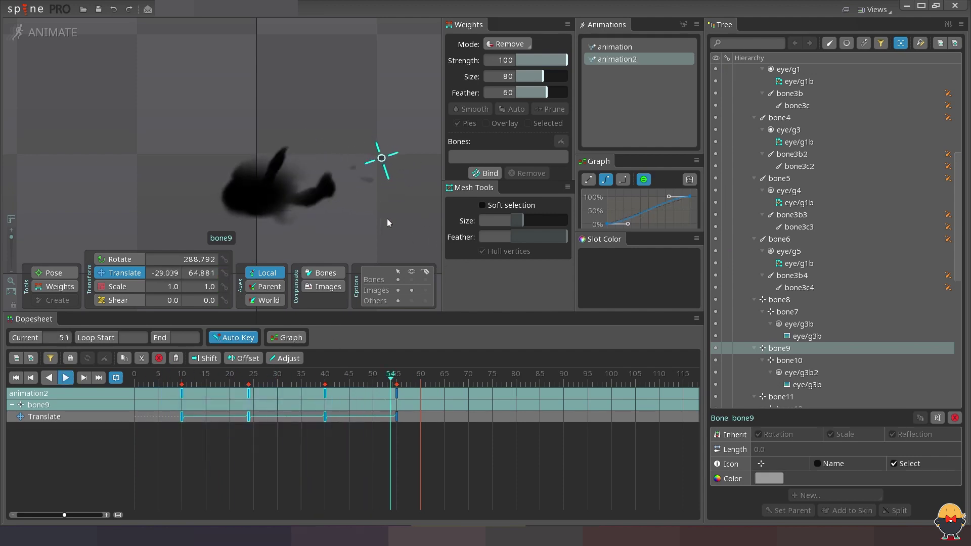
key("space")
key("space")
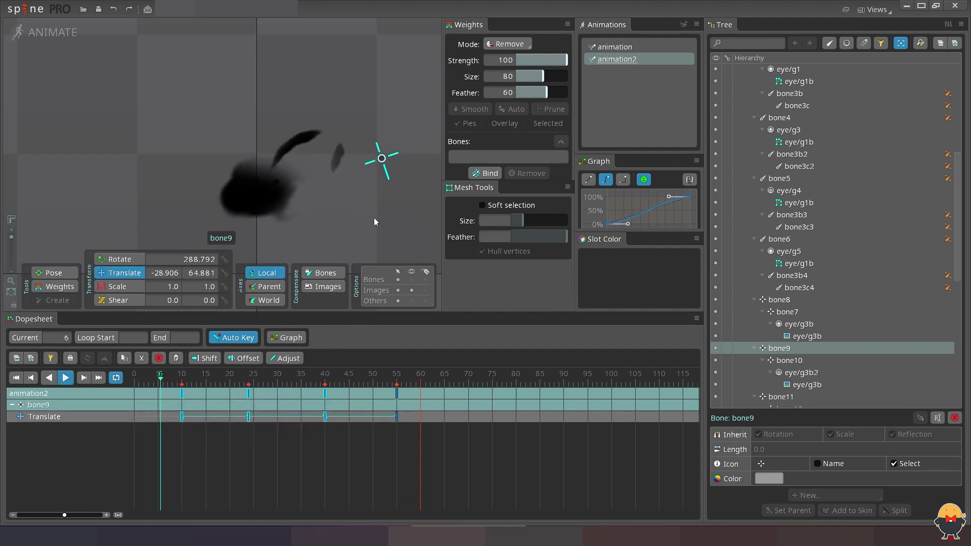
scroll(16, 245, "down", 2)
left_click(393, 250)
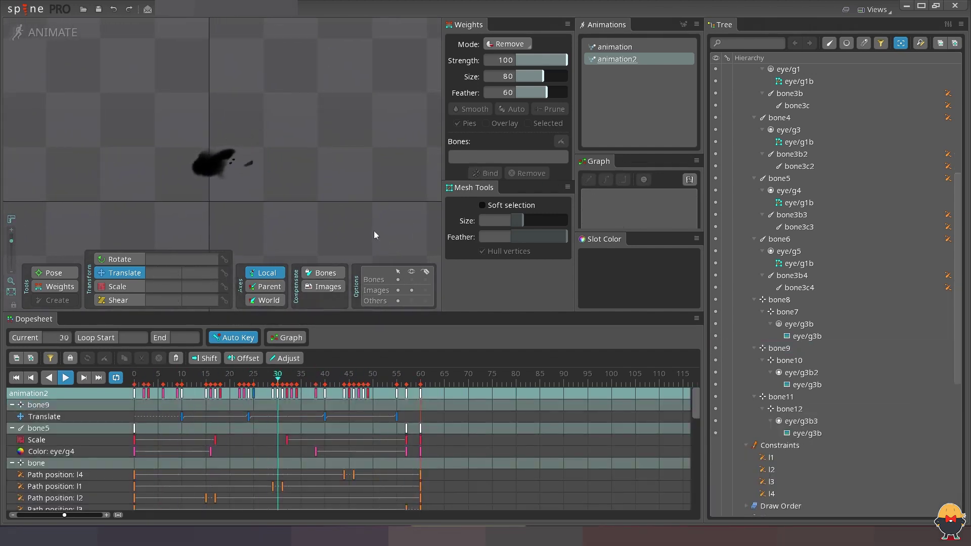
scroll(349, 203, "up", 2)
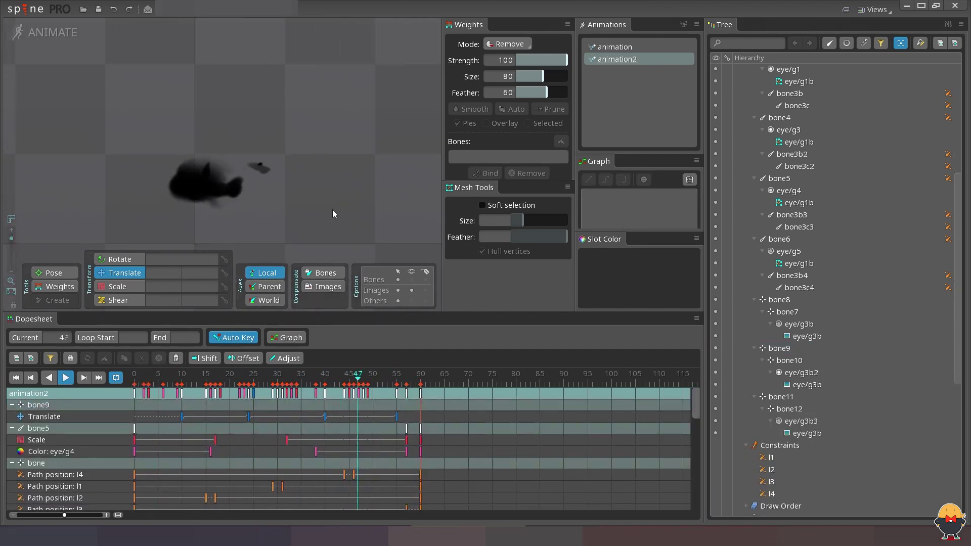
scroll(341, 193, "up", 2)
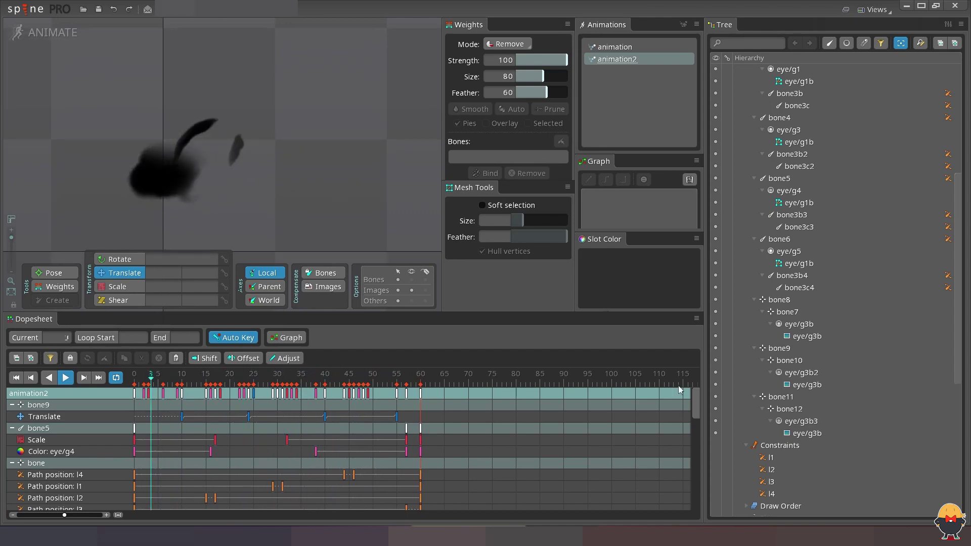